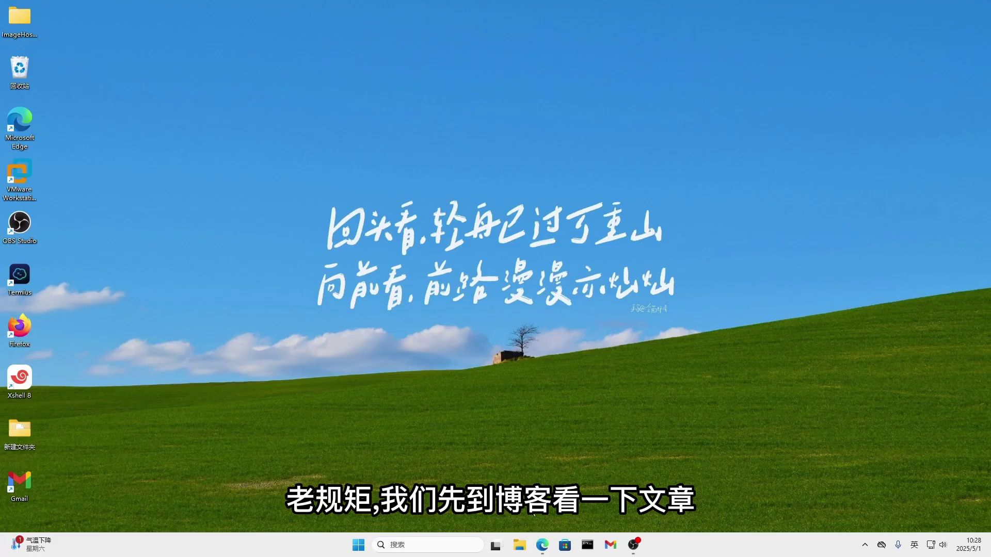
Bring up the ImageHost-R2 V2.0 blog article in Edge and follow its GitHub project link.
{"action": "left_click", "coordinate": [542, 545]}
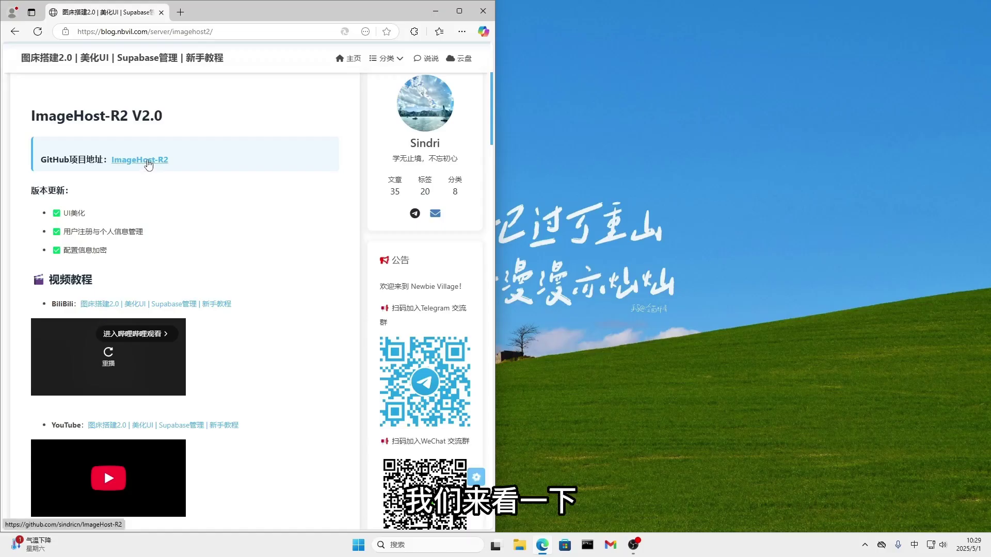
{"action": "left_click", "coordinate": [149, 160]}
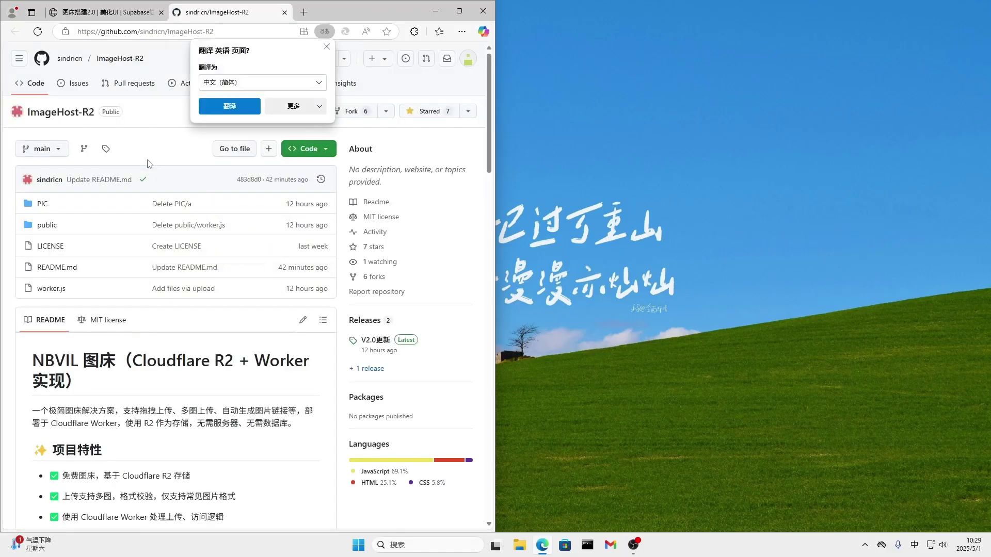
Dismiss the translate offer and read the README, highlighting the user registration and profile feature.
{"action": "left_click", "coordinate": [326, 47]}
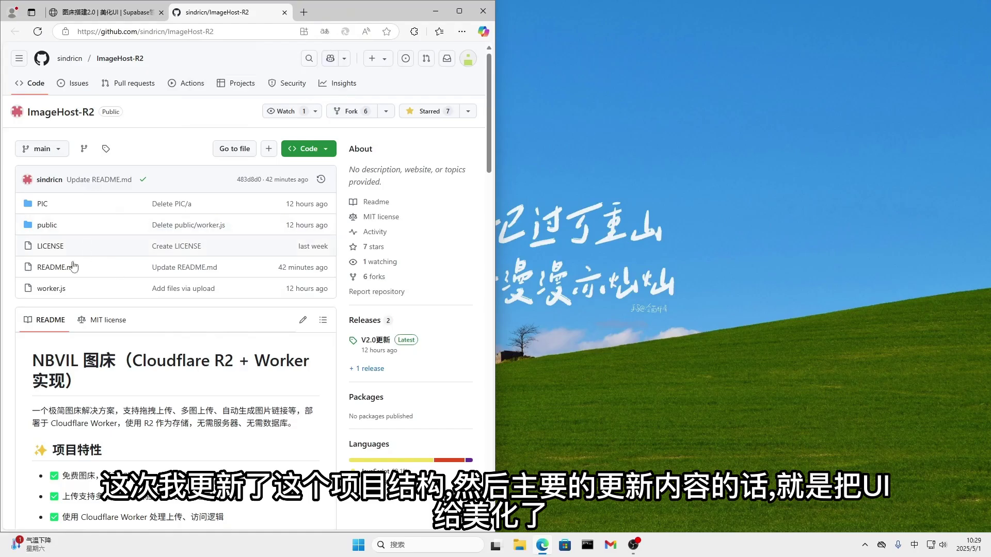
{"action": "scroll", "coordinate": [211, 325], "scroll_direction": "down", "scroll_amount": 5}
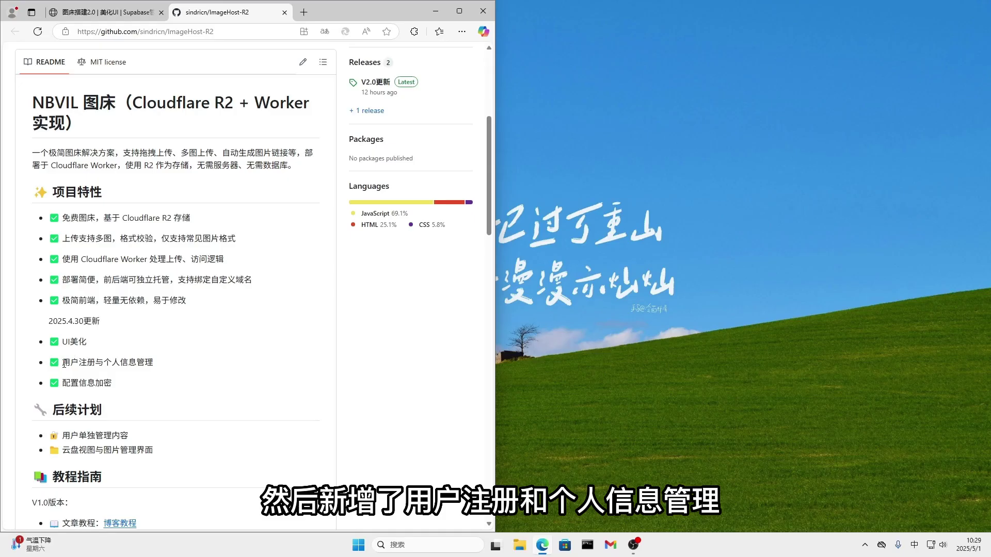
{"action": "left_click_drag", "start_coordinate": [64, 364], "coordinate": [173, 371]}
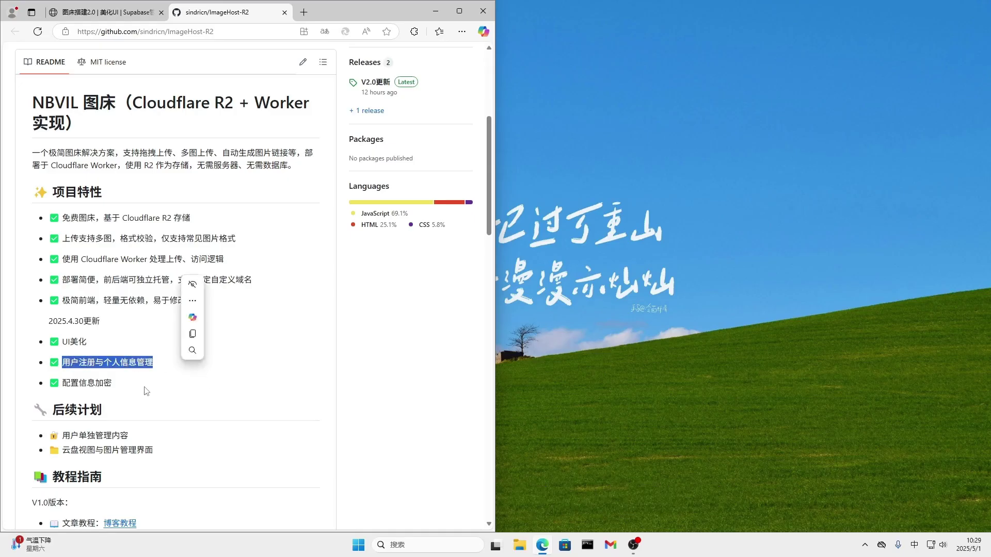
{"action": "left_click", "coordinate": [107, 382]}
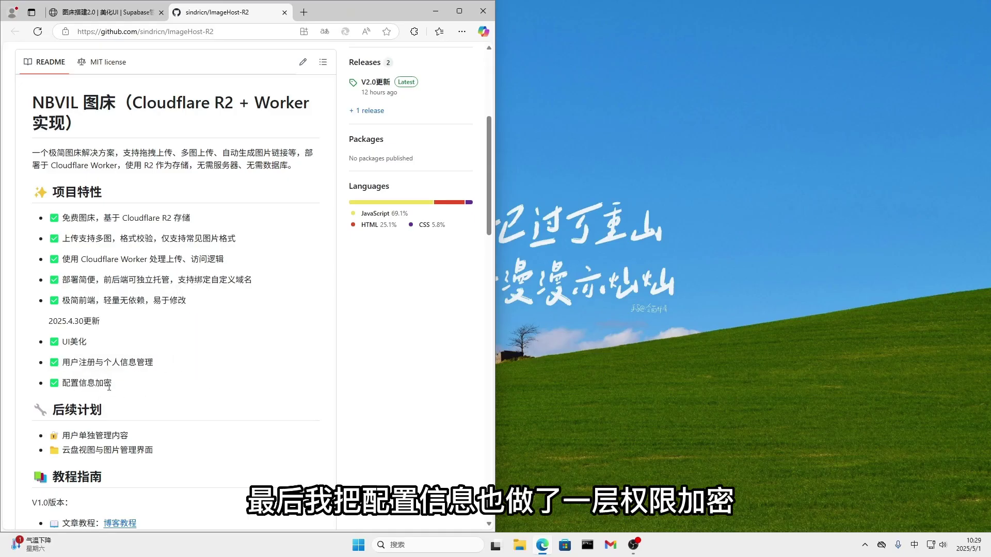
{"action": "scroll", "coordinate": [181, 387], "scroll_direction": "up", "scroll_amount": 4}
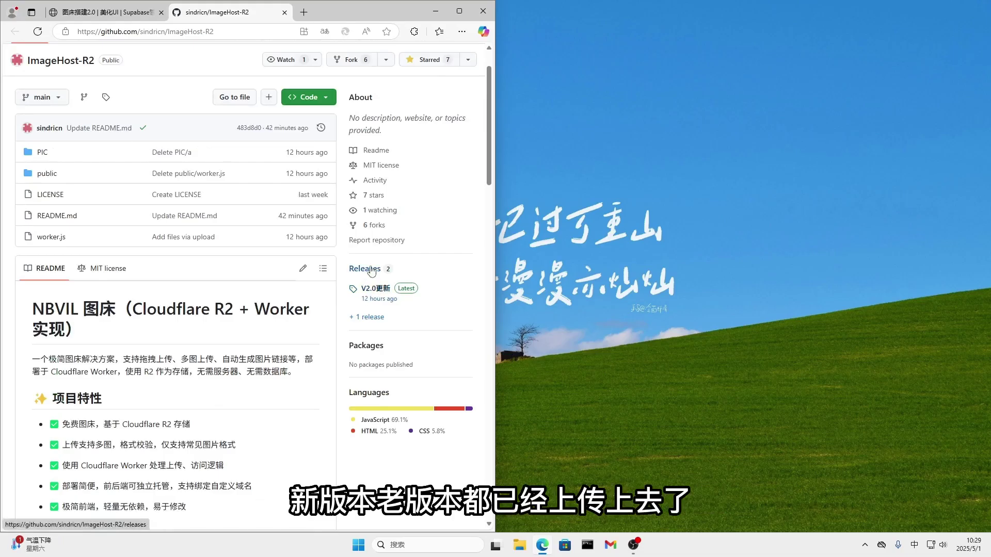
Review the repository's Releases page, return to the main repo page, then close the GitHub tab.
{"action": "left_click", "coordinate": [370, 269]}
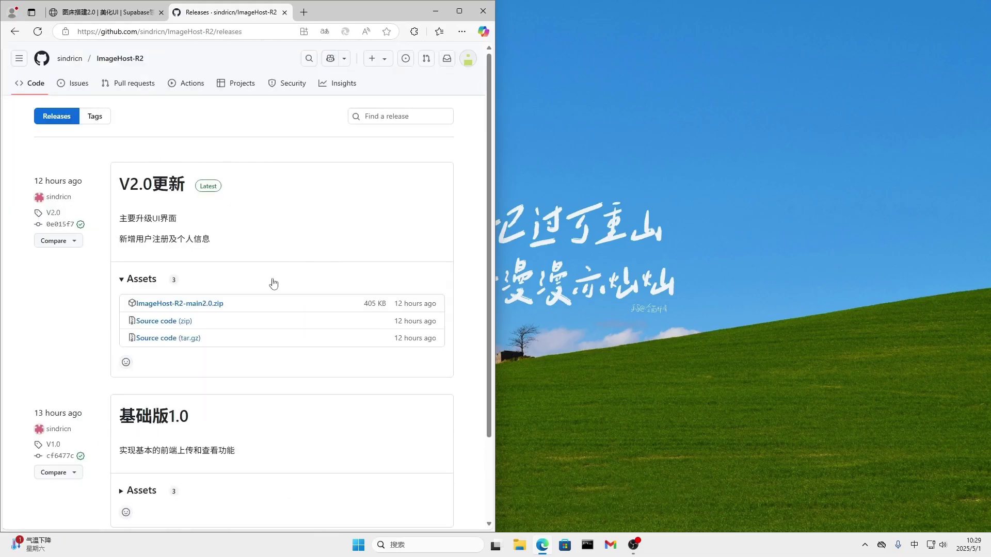
{"action": "scroll", "coordinate": [271, 377], "scroll_direction": "down", "scroll_amount": 1}
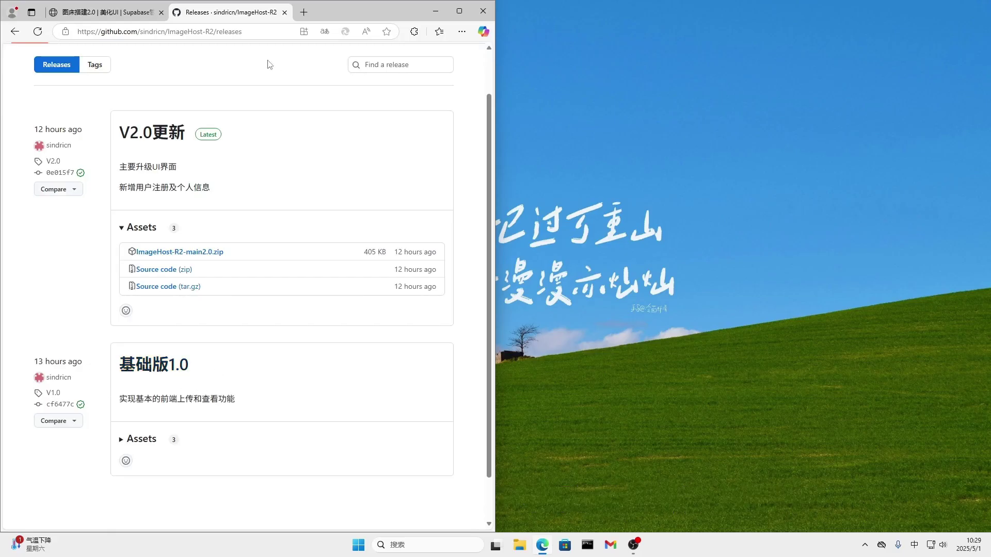
{"action": "scroll", "coordinate": [158, 136], "scroll_direction": "up", "scroll_amount": 1}
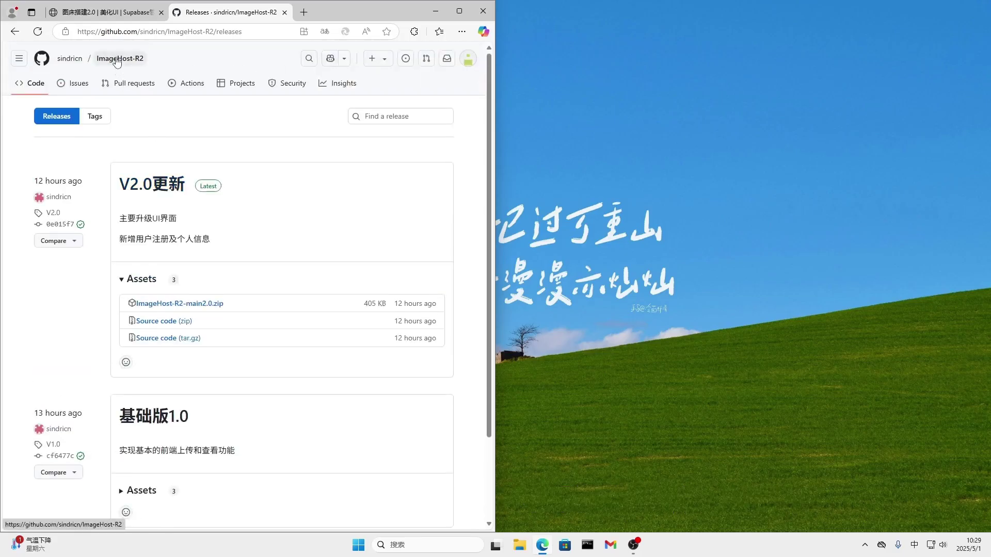
{"action": "left_click", "coordinate": [117, 59]}
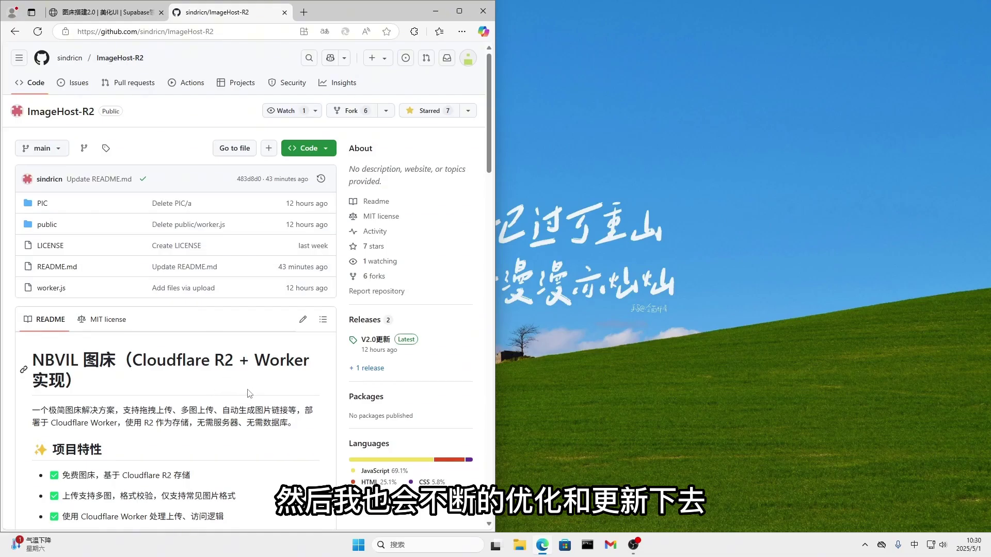
{"action": "scroll", "coordinate": [251, 392], "scroll_direction": "down", "scroll_amount": 1}
{"action": "scroll", "coordinate": [251, 386], "scroll_direction": "up", "scroll_amount": 1}
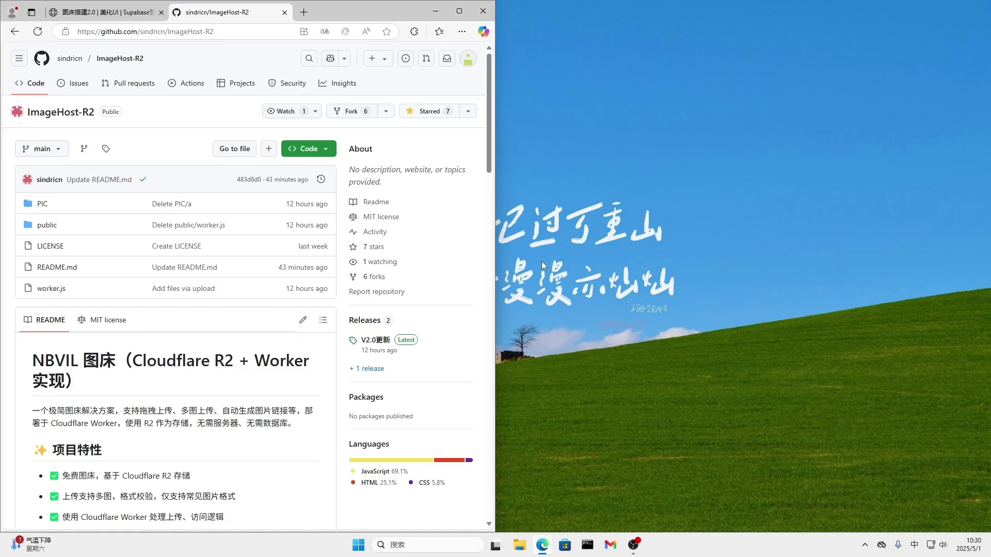
{"action": "scroll", "coordinate": [239, 282], "scroll_direction": "down", "scroll_amount": 3}
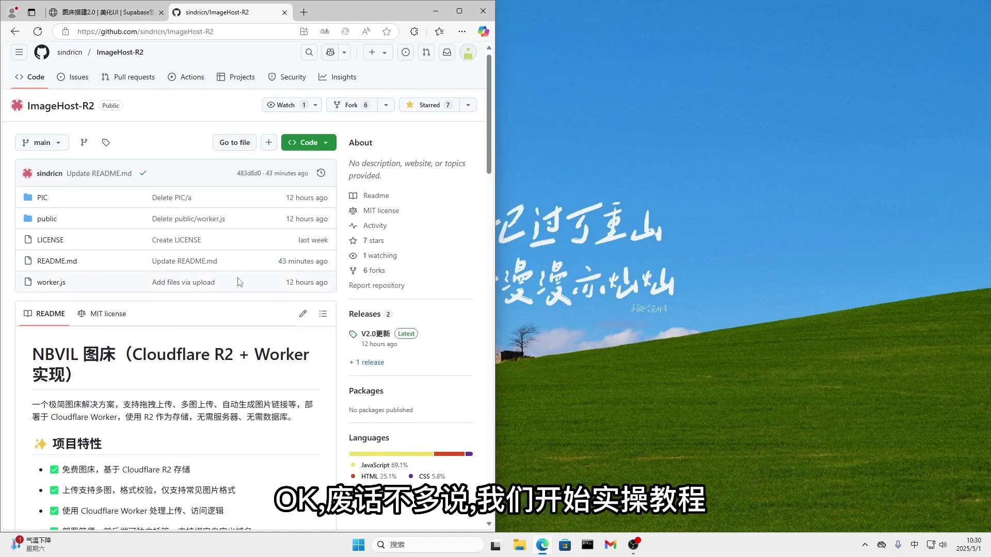
{"action": "left_click", "coordinate": [284, 12]}
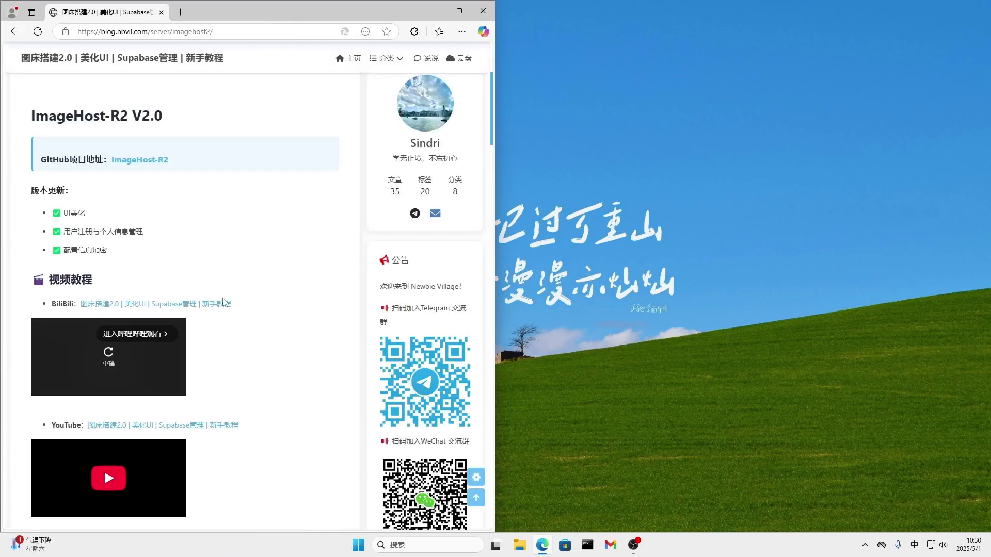
Scroll to the article's Supabase setup section and snap the linked Supabase site into a right-half window.
{"action": "scroll", "coordinate": [223, 302], "scroll_direction": "down", "scroll_amount": 7}
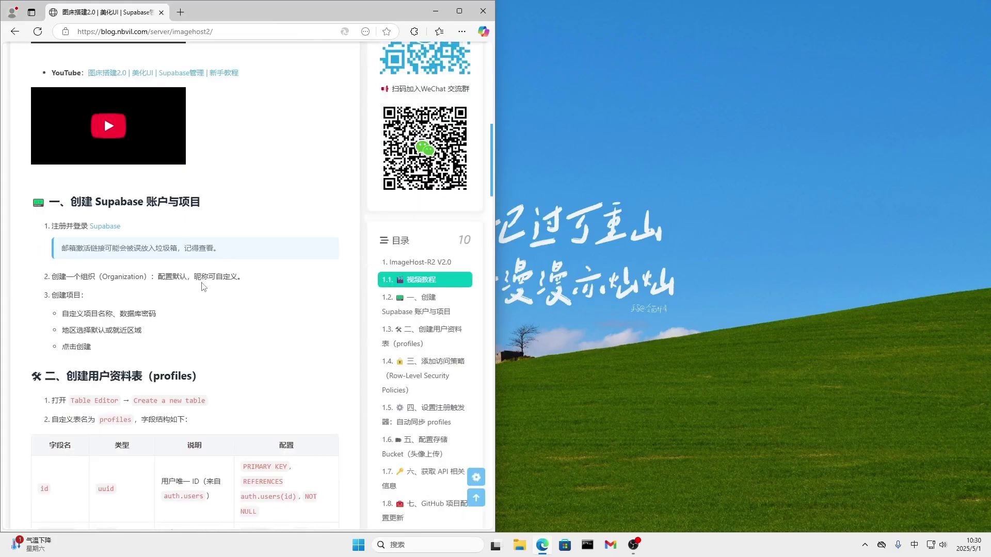
{"action": "scroll", "coordinate": [203, 287], "scroll_direction": "down", "scroll_amount": 1}
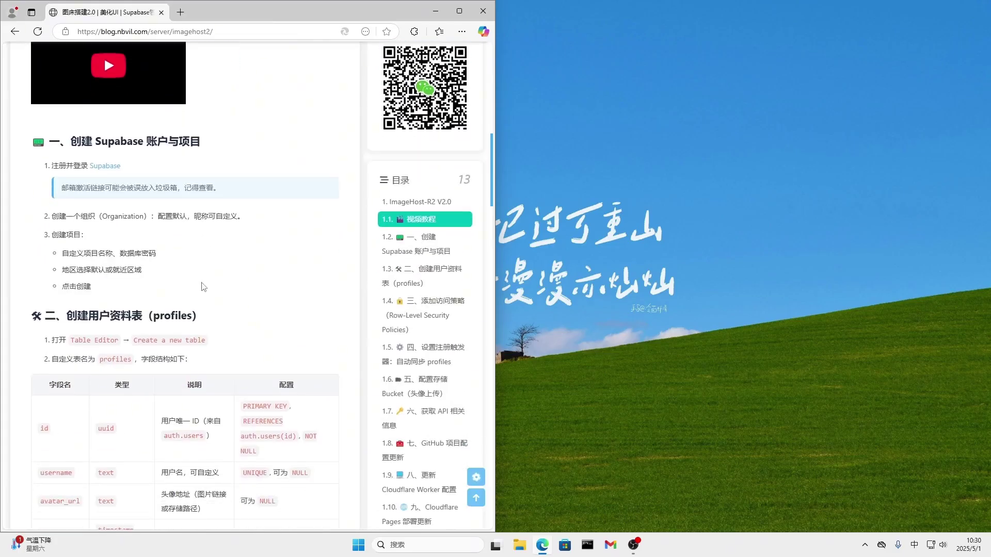
{"action": "scroll", "coordinate": [203, 287], "scroll_direction": "down", "scroll_amount": 1}
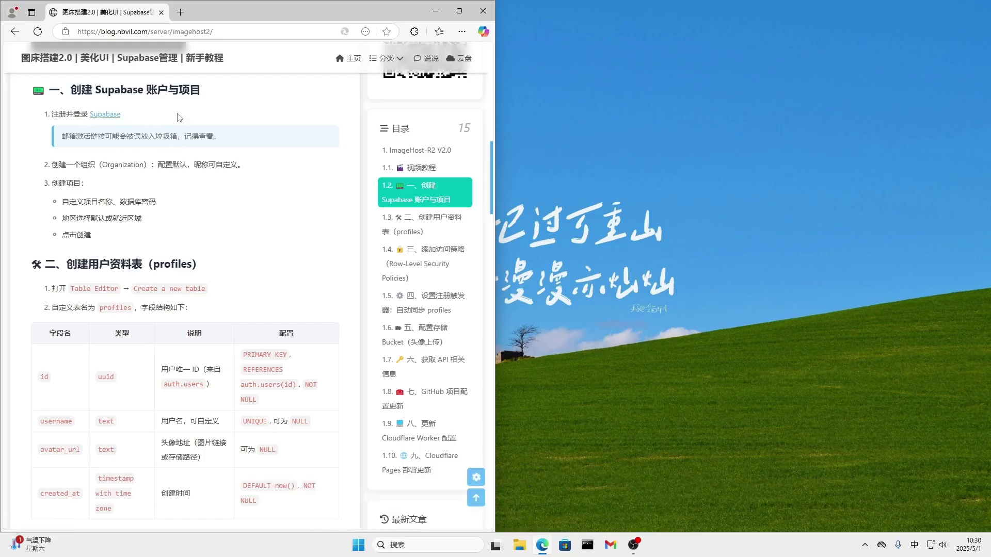
{"action": "left_click", "coordinate": [98, 114]}
{"action": "left_click_drag", "start_coordinate": [202, 12], "coordinate": [565, 15]}
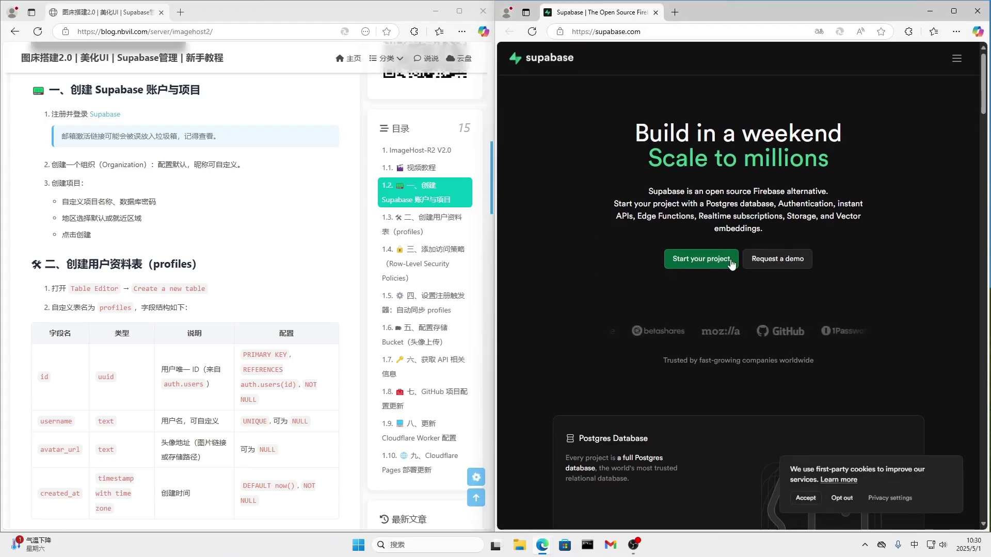
Start a Supabase project by signing in with GitHub and authorizing Supabase.
{"action": "left_click", "coordinate": [708, 259]}
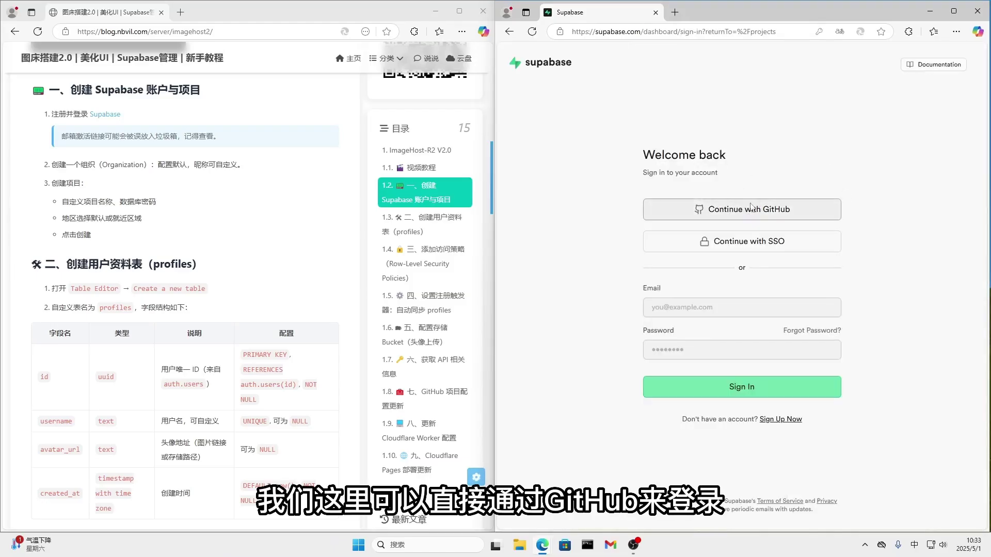
{"action": "left_click", "coordinate": [736, 215]}
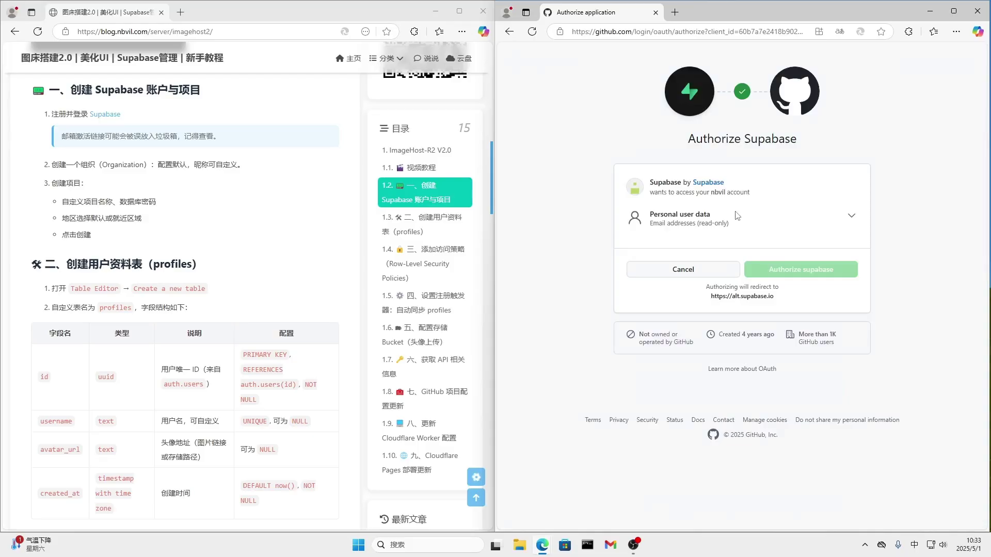
{"action": "left_click", "coordinate": [798, 273]}
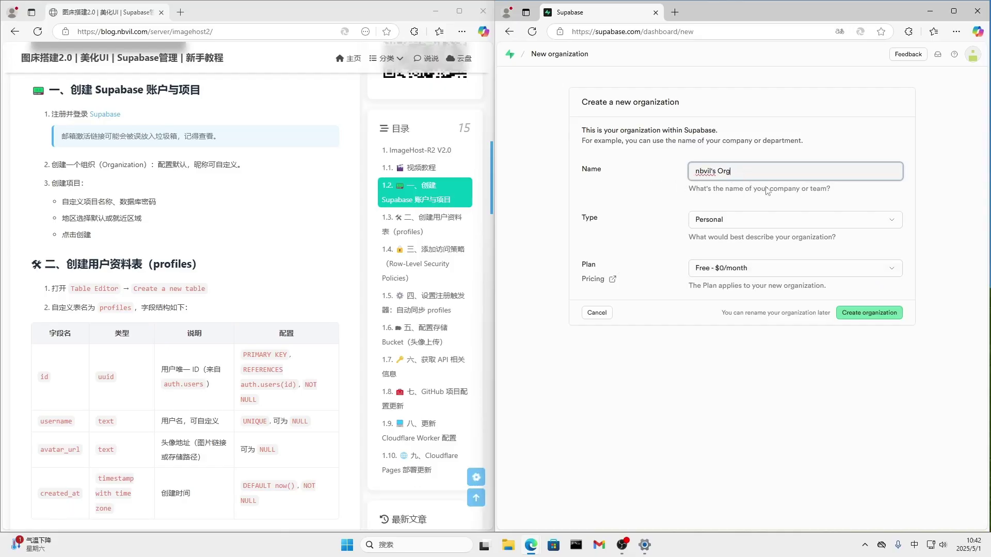
Create the organization and rename the new project to 'image'.
{"action": "left_click", "coordinate": [868, 319]}
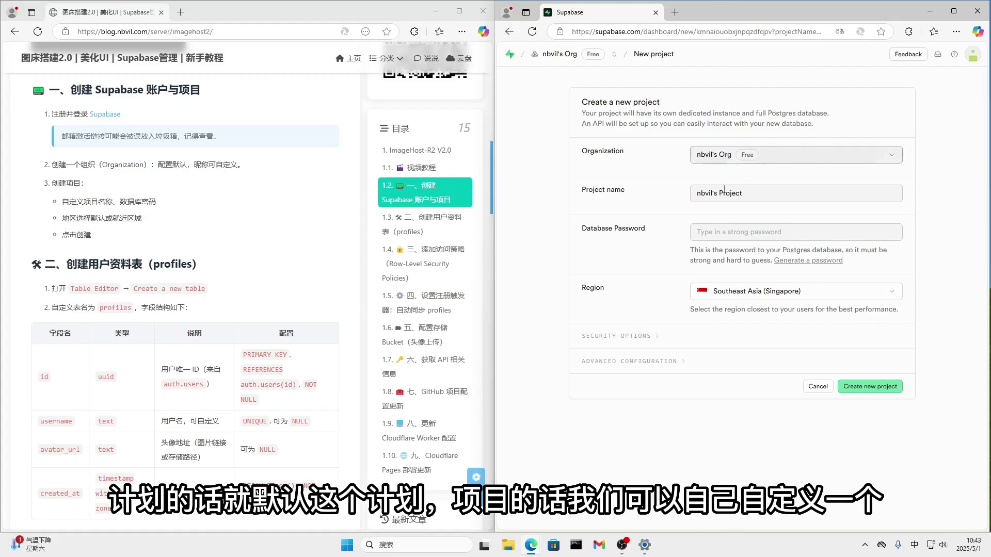
{"action": "left_click", "coordinate": [768, 194]}
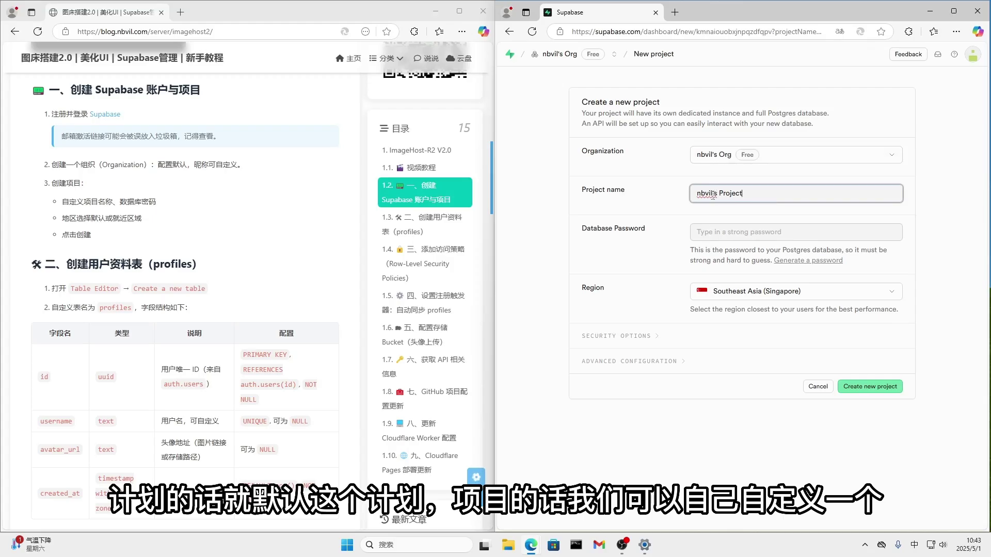
{"action": "left_click_drag", "start_coordinate": [718, 195], "coordinate": [681, 199]}
{"action": "type", "text": "imag"}
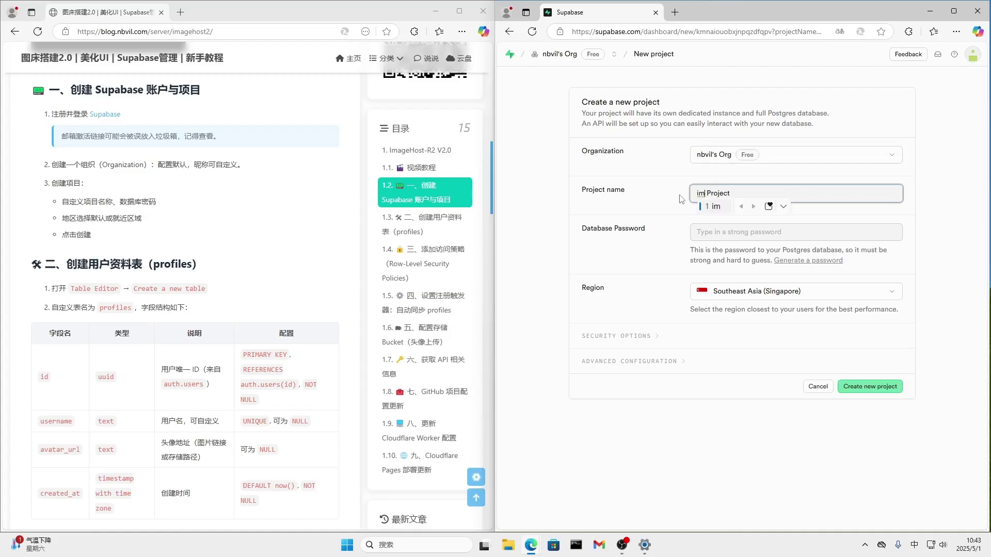
{"action": "type", "text": "e"}
{"action": "key", "text": "shift"}
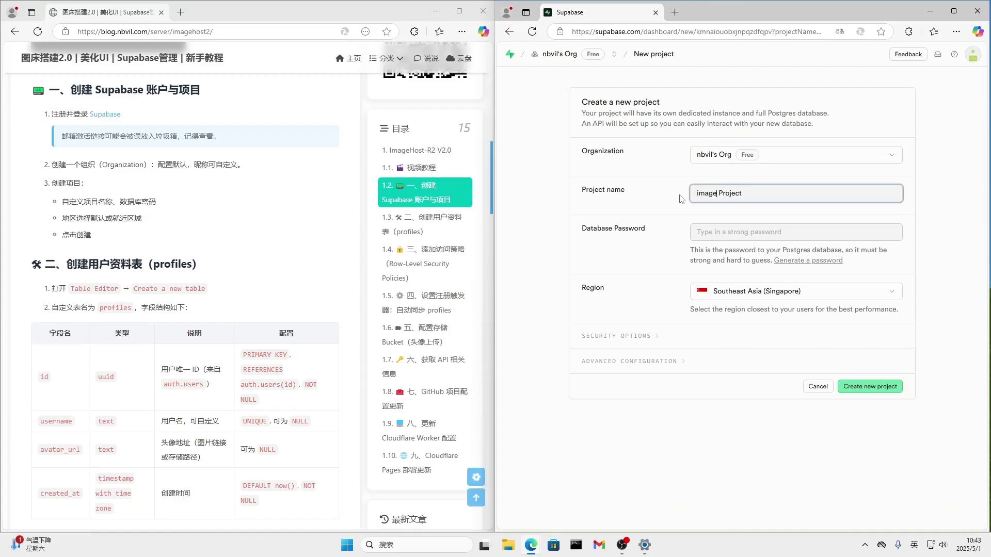
{"action": "left_click_drag", "start_coordinate": [742, 195], "coordinate": [714, 198]}
{"action": "key", "text": "BackSpace"}
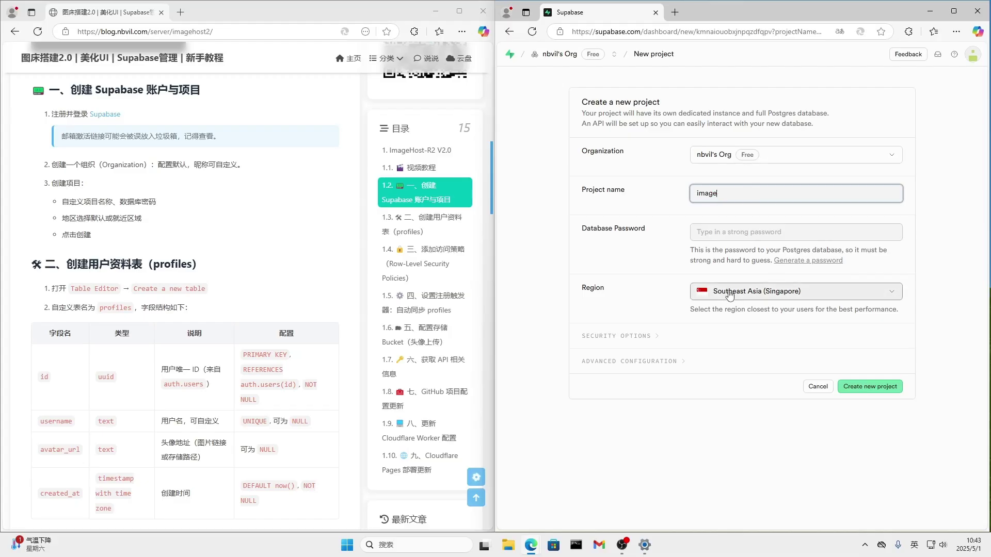
Enter a database password, create the project, and dismiss the save-password prompt.
{"action": "left_click", "coordinate": [744, 231]}
{"action": "type", "text": "12"}
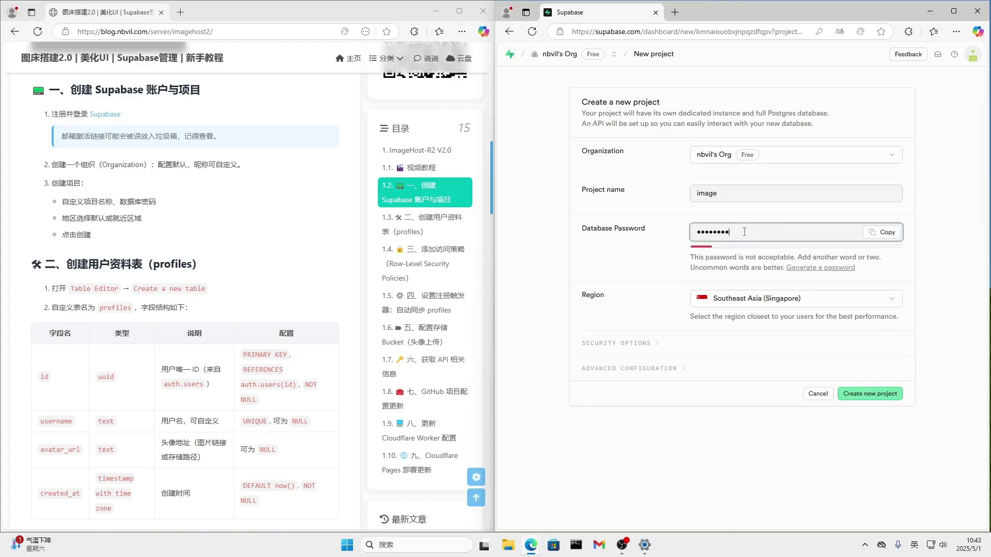
{"action": "left_click", "coordinate": [873, 398]}
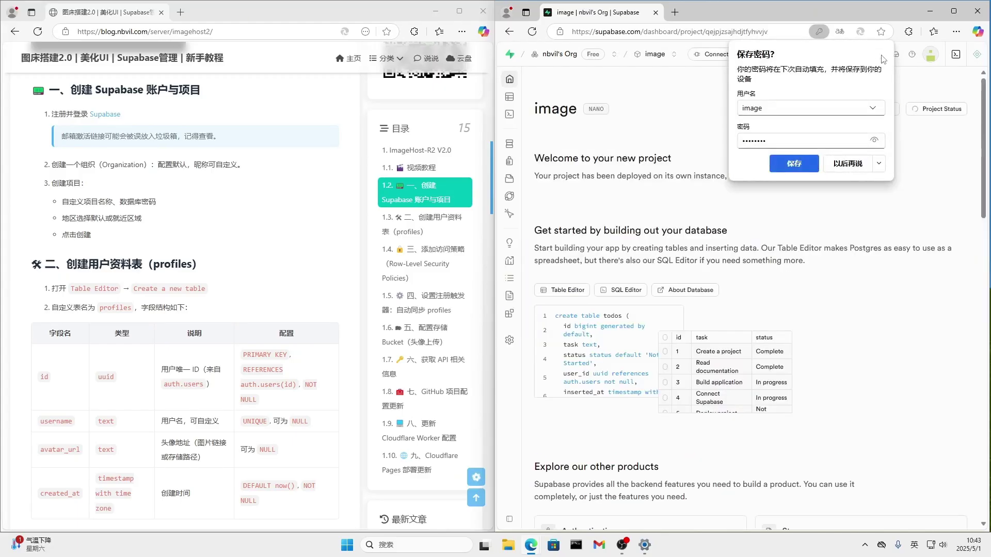
{"action": "left_click", "coordinate": [878, 53]}
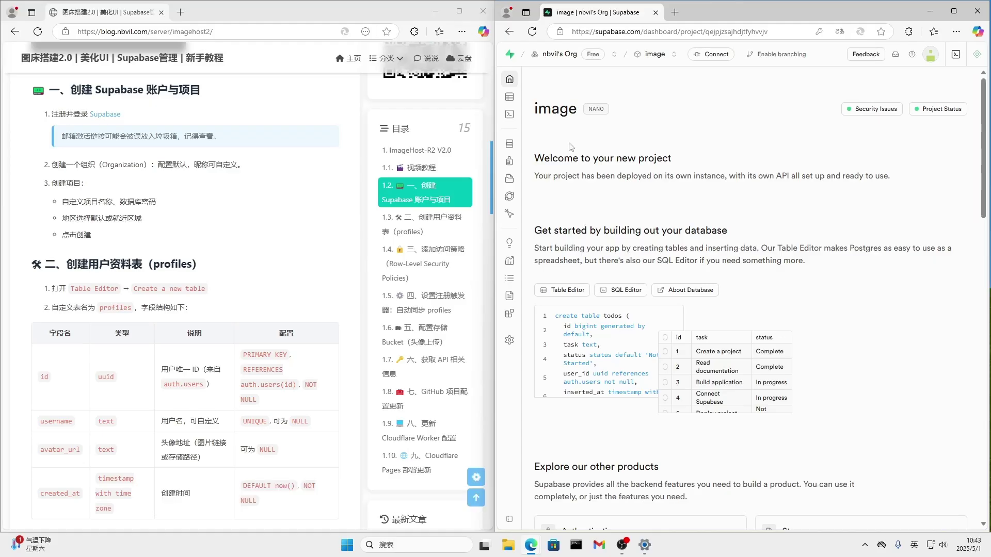
Scroll the blog article down to the table-creation instructions.
{"action": "left_click", "coordinate": [281, 283]}
{"action": "scroll", "coordinate": [294, 304], "scroll_direction": "down", "scroll_amount": 2}
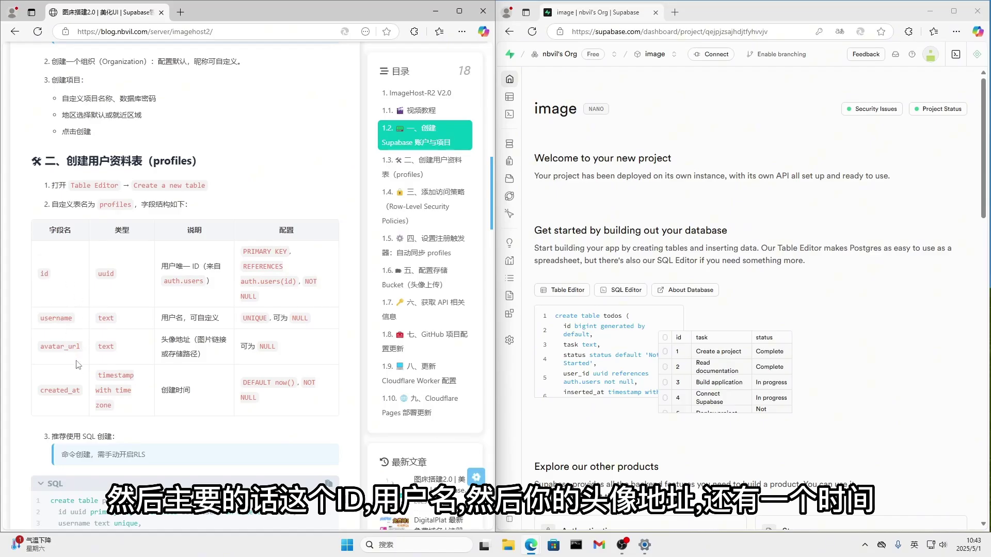
{"action": "scroll", "coordinate": [261, 430], "scroll_direction": "down", "scroll_amount": 1}
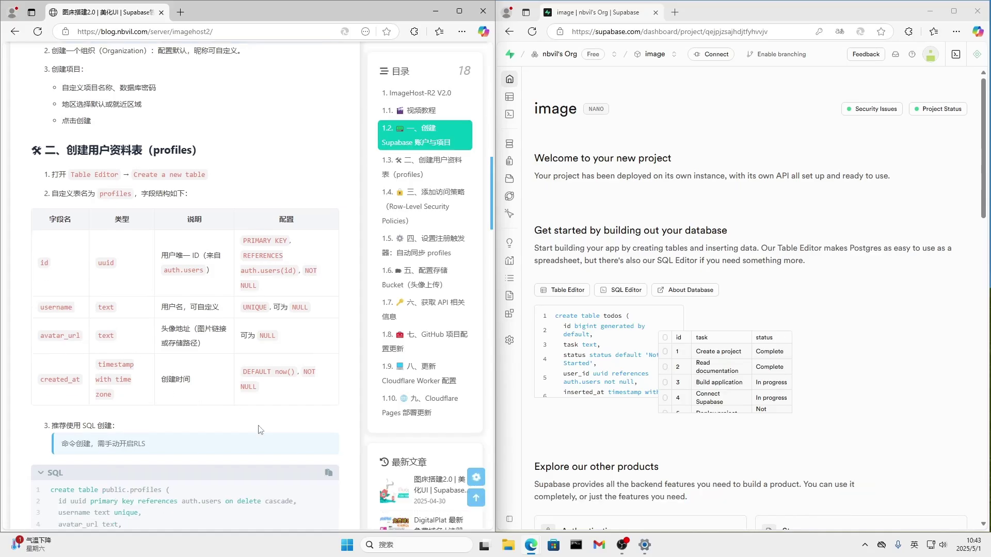
{"action": "scroll", "coordinate": [235, 432], "scroll_direction": "down", "scroll_amount": 2}
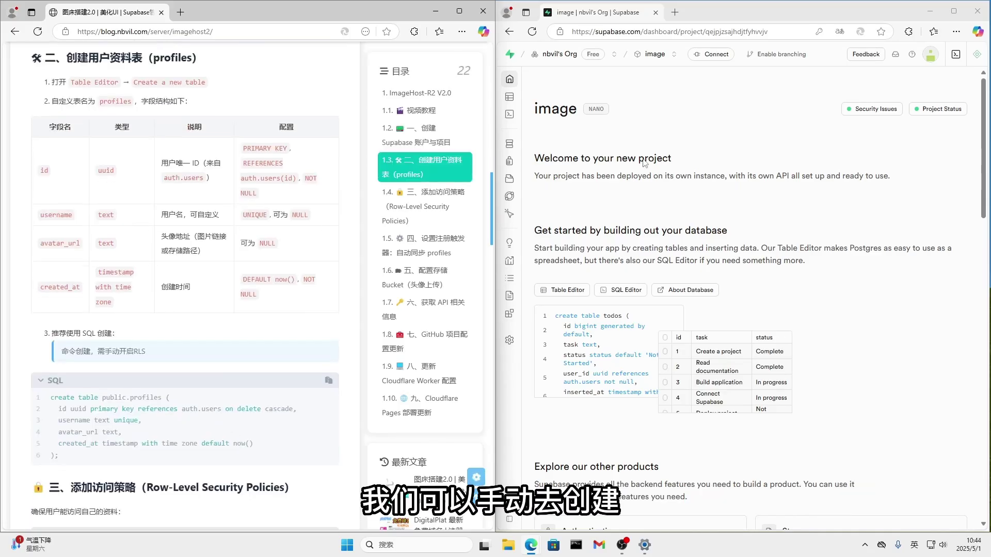
Check the empty public schema in Table Editor, cancel a new table, and start a blank SQL query.
{"action": "left_click", "coordinate": [521, 97]}
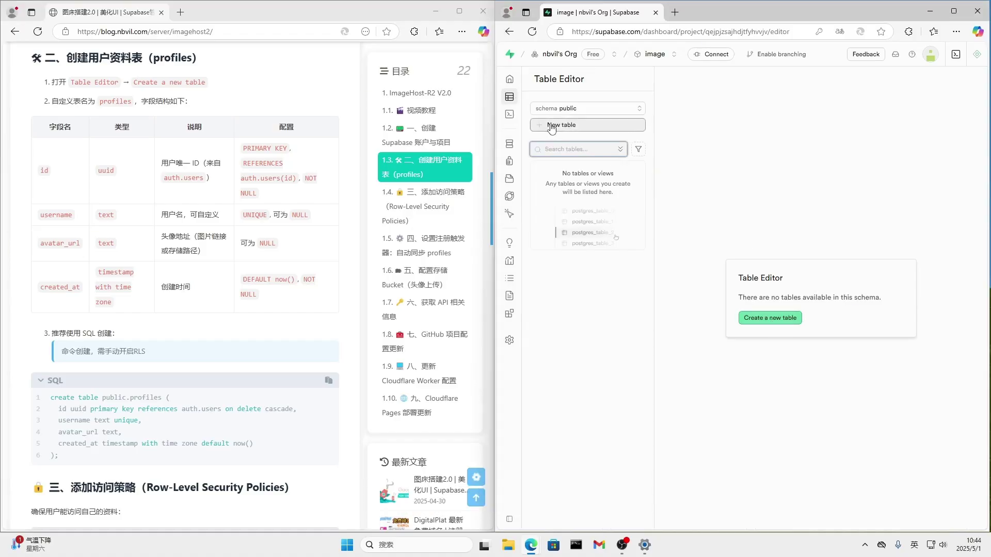
{"action": "left_click", "coordinate": [551, 125]}
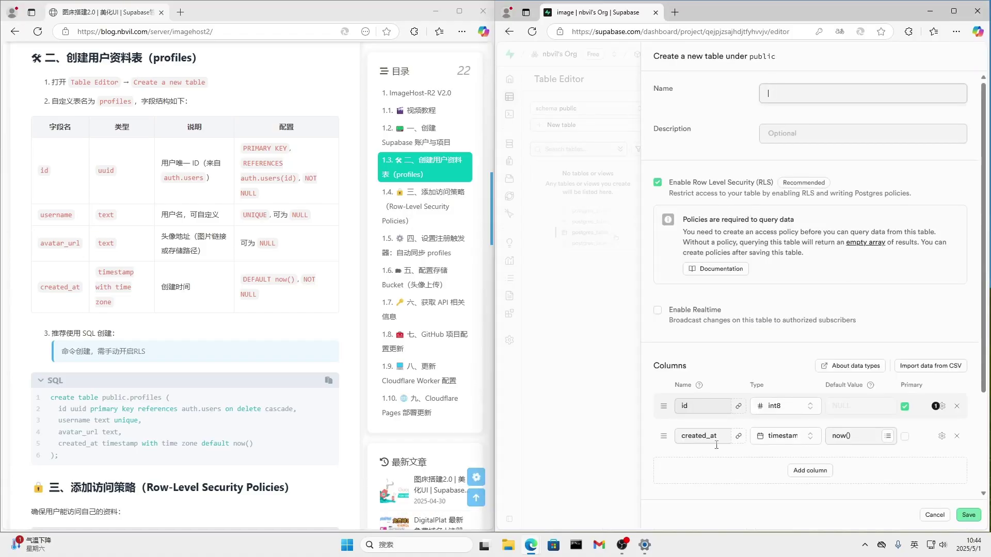
{"action": "left_click", "coordinate": [590, 301]}
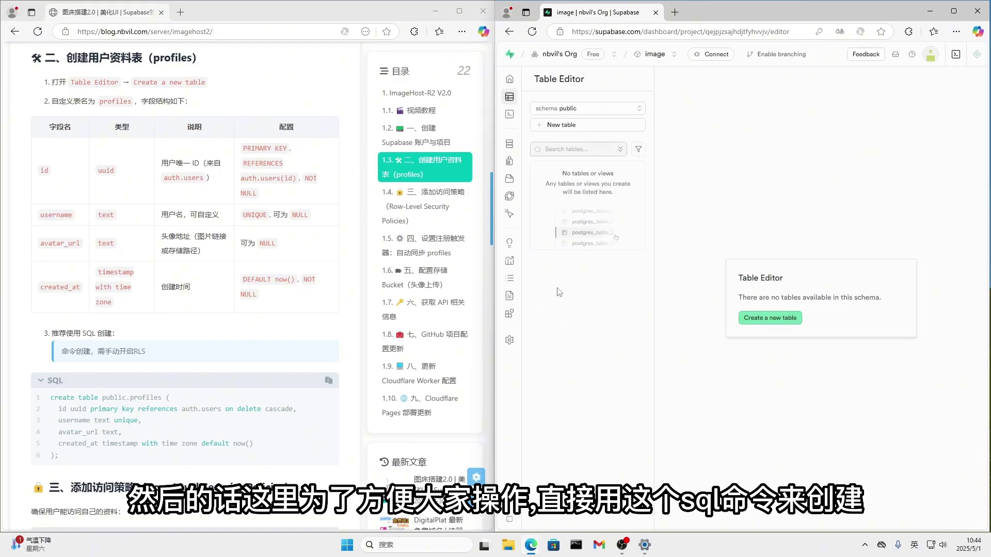
{"action": "scroll", "coordinate": [190, 409], "scroll_direction": "down", "scroll_amount": 1}
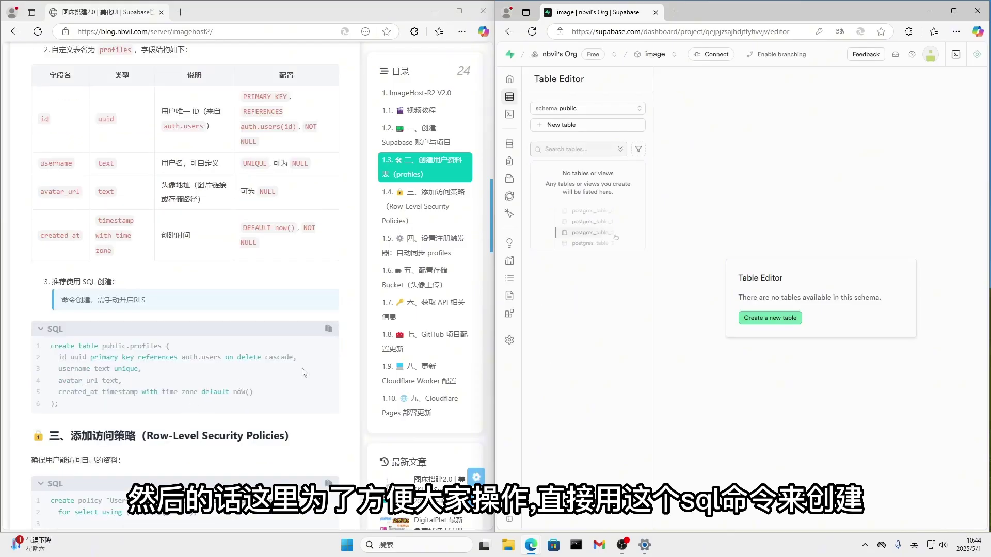
{"action": "left_click", "coordinate": [516, 114]}
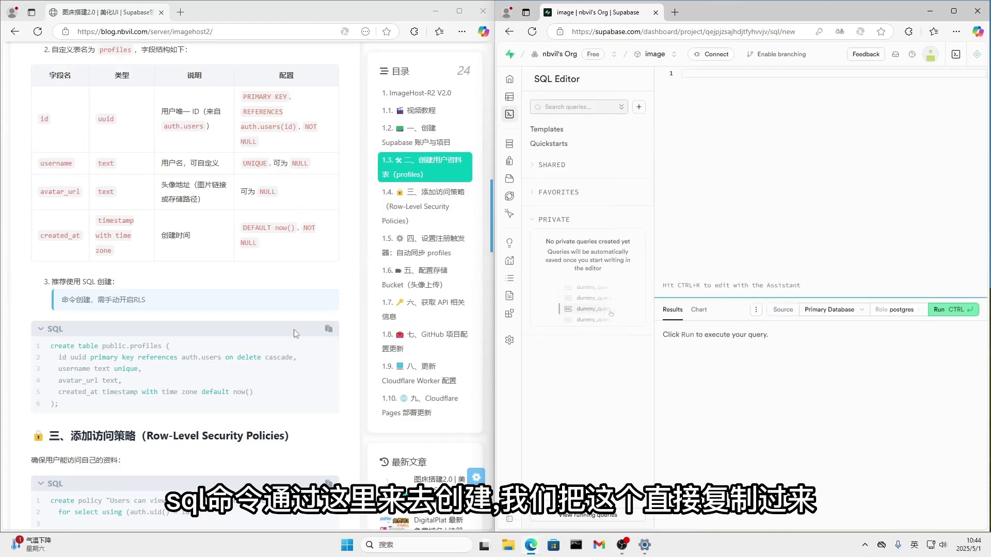
Run the blog's profiles CREATE TABLE SQL and view the new profiles table in Table Editor.
{"action": "left_click", "coordinate": [328, 334]}
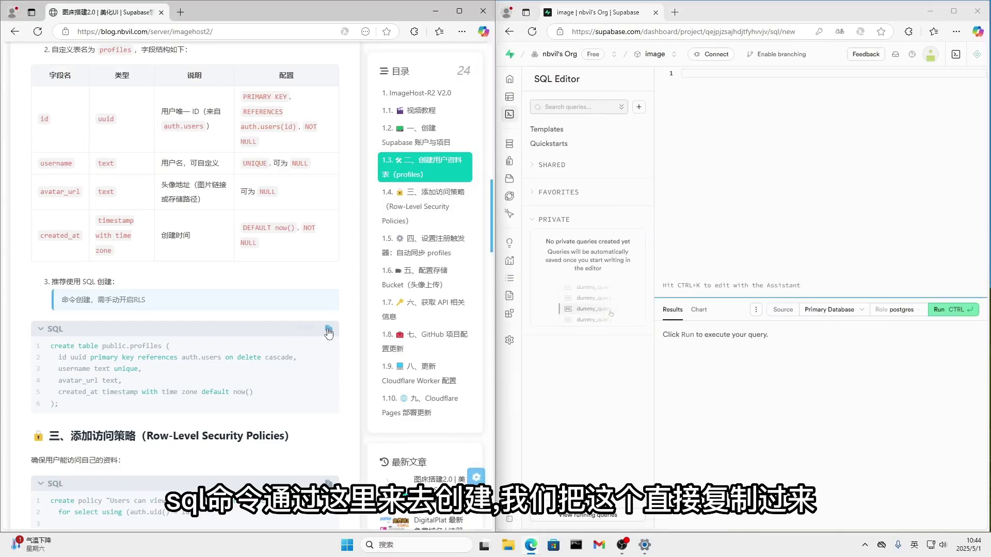
{"action": "left_click", "coordinate": [708, 141]}
{"action": "key", "text": "ctrl+v"}
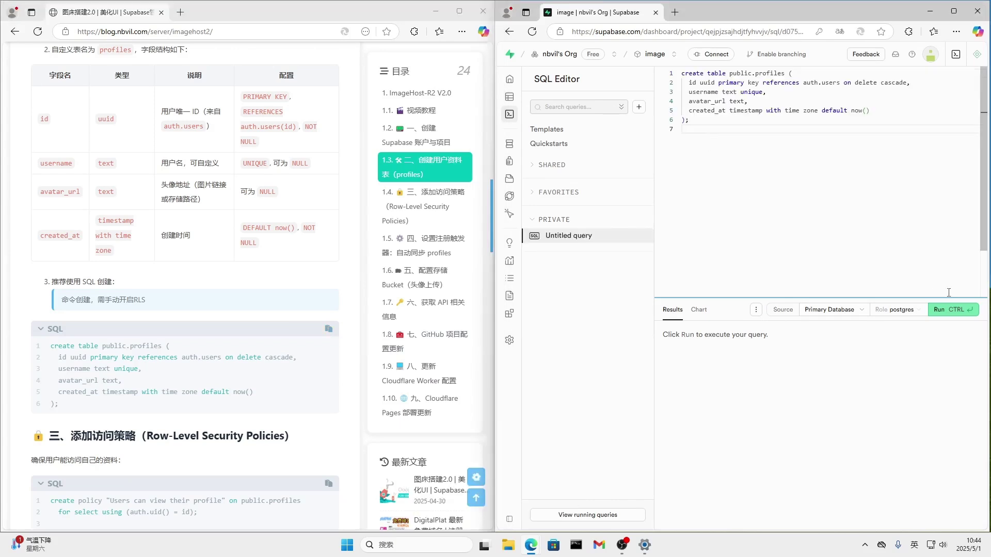
{"action": "left_click", "coordinate": [945, 310]}
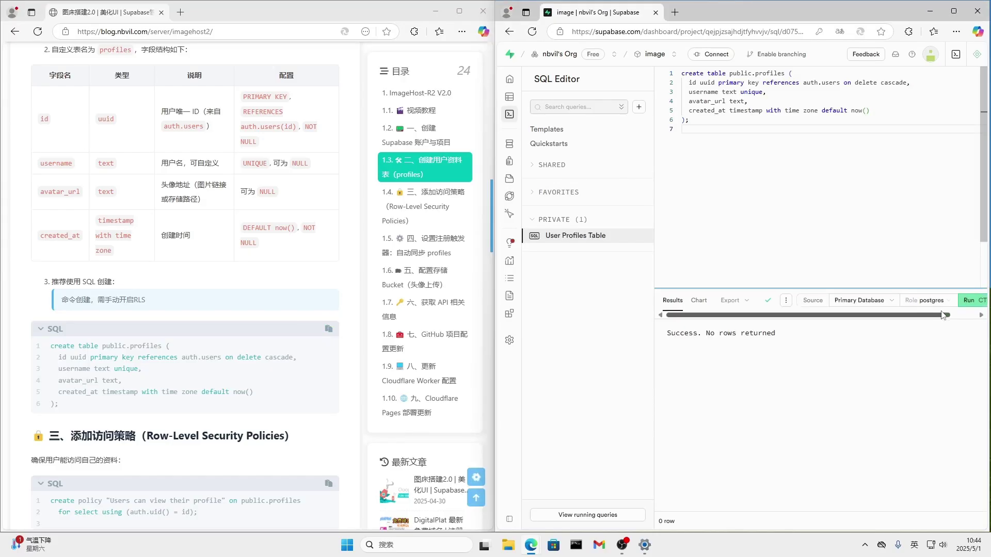
{"action": "left_click_drag", "start_coordinate": [665, 336], "coordinate": [828, 350]}
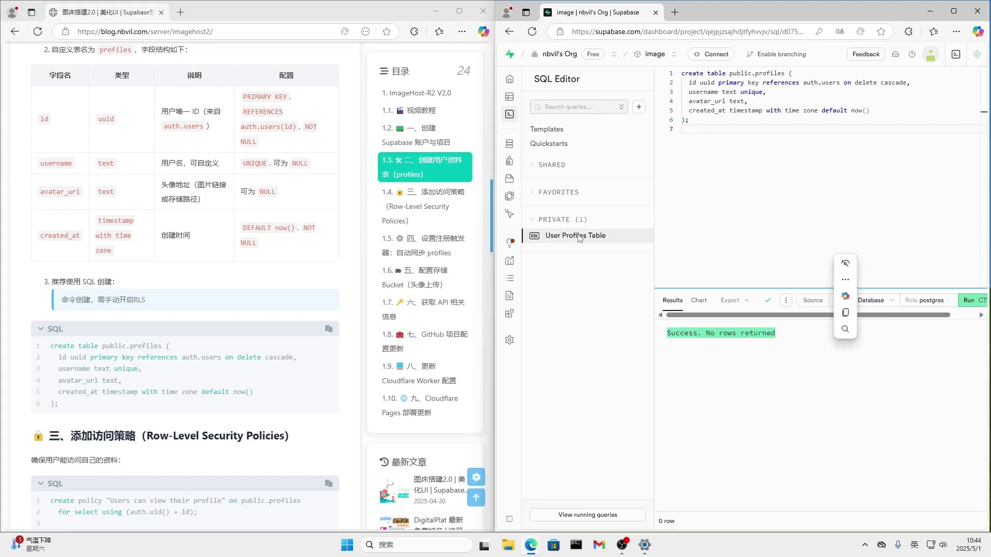
{"action": "left_click", "coordinate": [510, 98]}
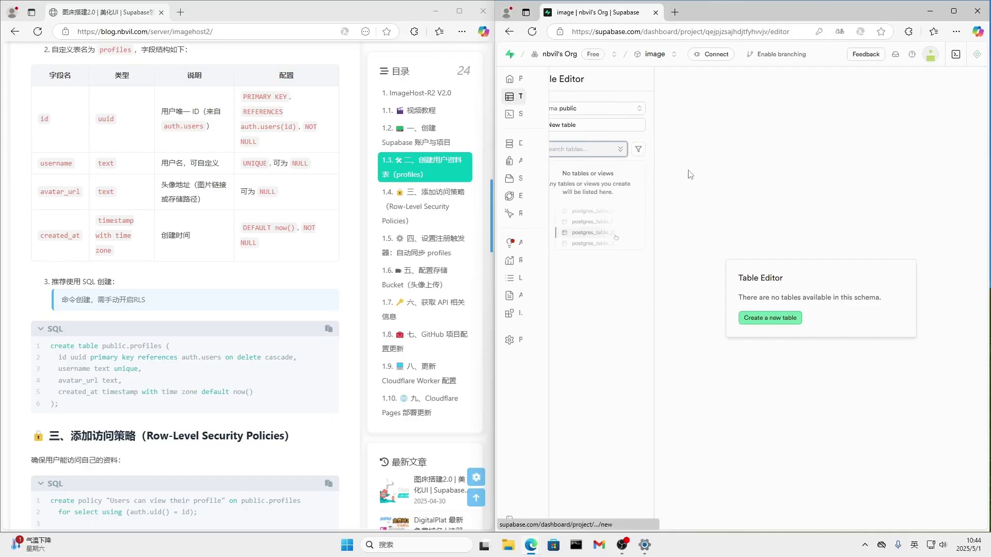
{"action": "left_click", "coordinate": [556, 168]}
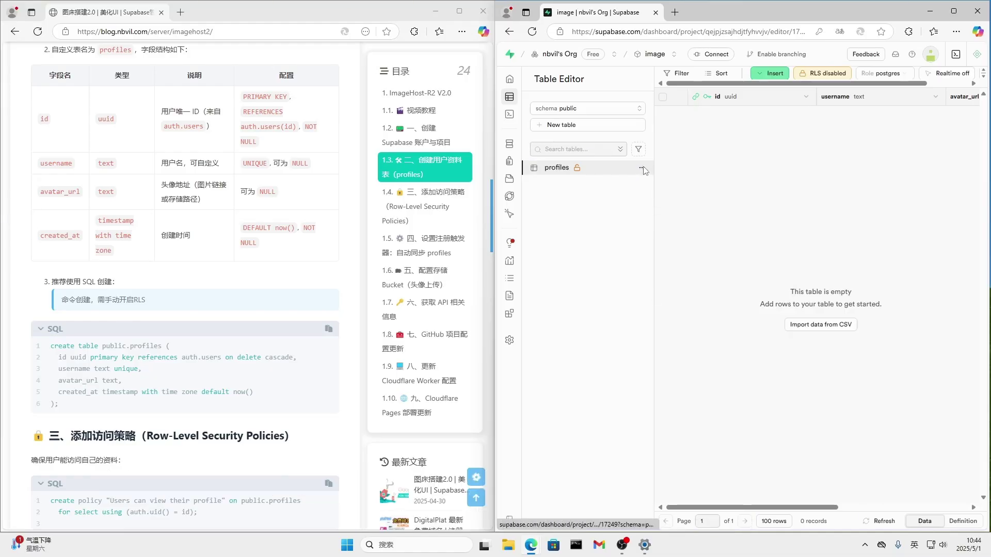
Edit the profiles table to enable Row Level Security and save it.
{"action": "left_click", "coordinate": [643, 168]}
{"action": "left_click", "coordinate": [669, 202]}
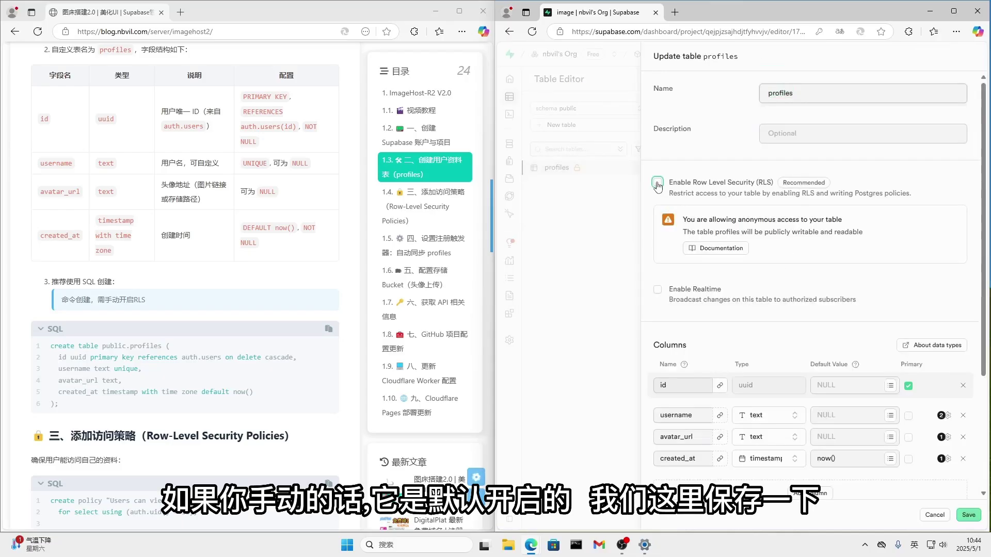
{"action": "left_click", "coordinate": [658, 184]}
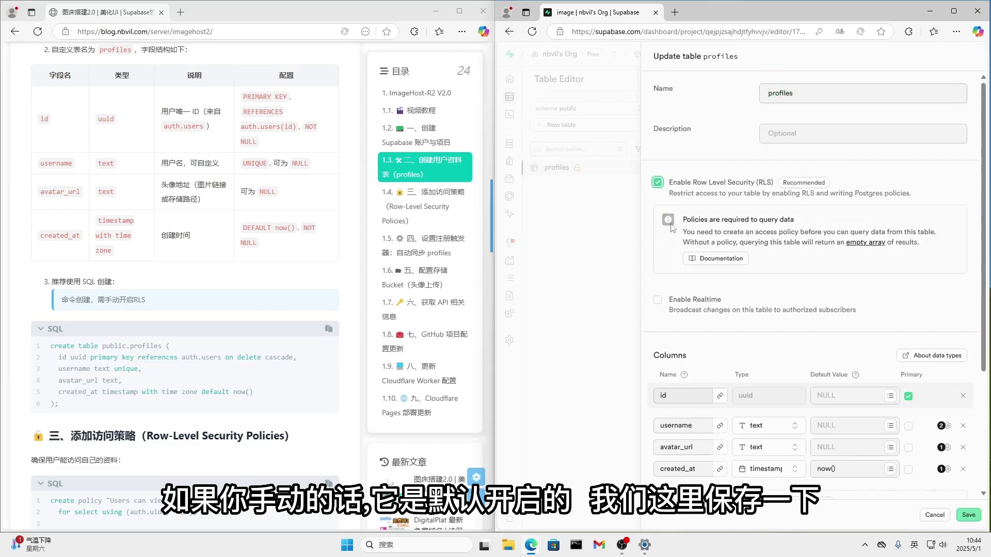
{"action": "left_click", "coordinate": [967, 514]}
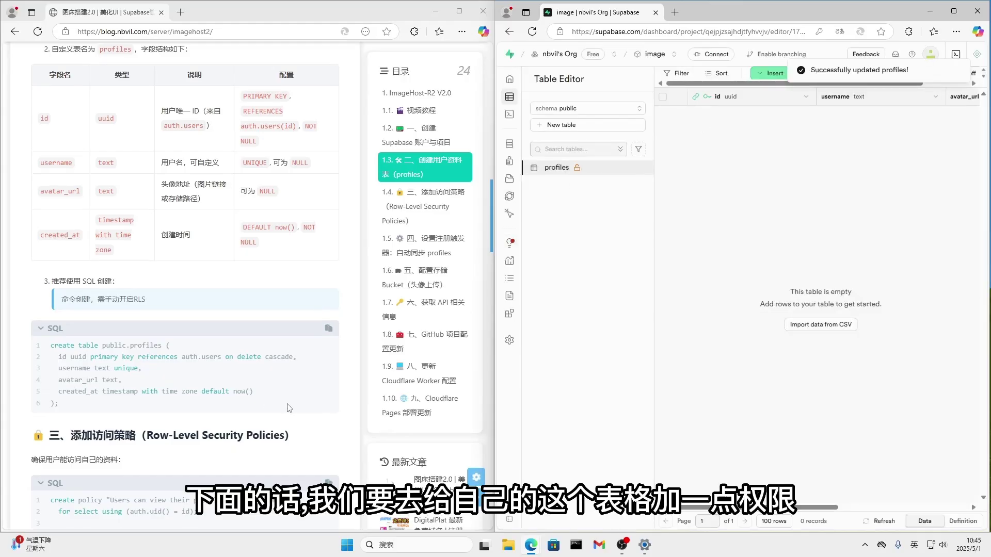
{"action": "scroll", "coordinate": [289, 408], "scroll_direction": "down", "scroll_amount": 3}
{"action": "scroll", "coordinate": [289, 408], "scroll_direction": "down", "scroll_amount": 2}
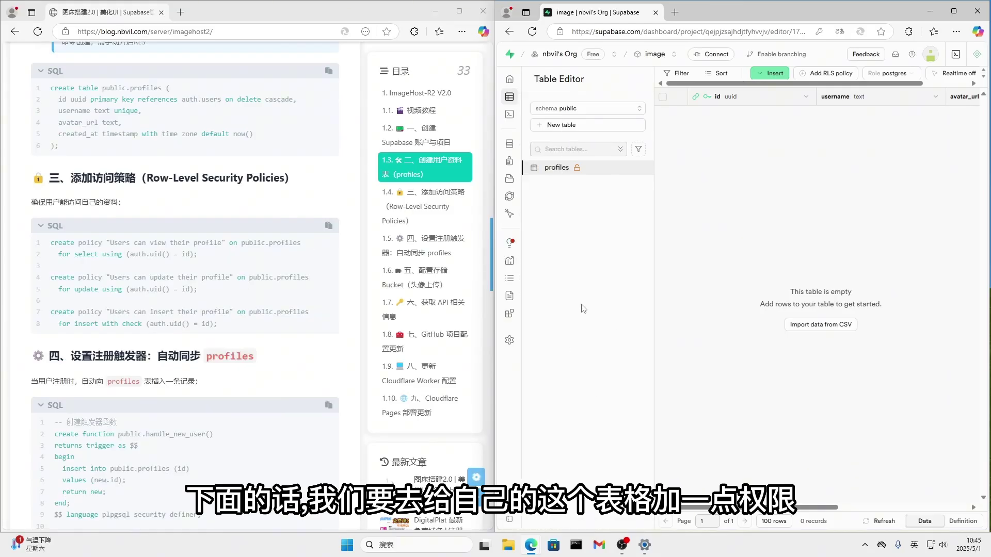
Replace the SQL query with the blog's three profile CREATE POLICY statements and run them.
{"action": "left_click", "coordinate": [512, 115]}
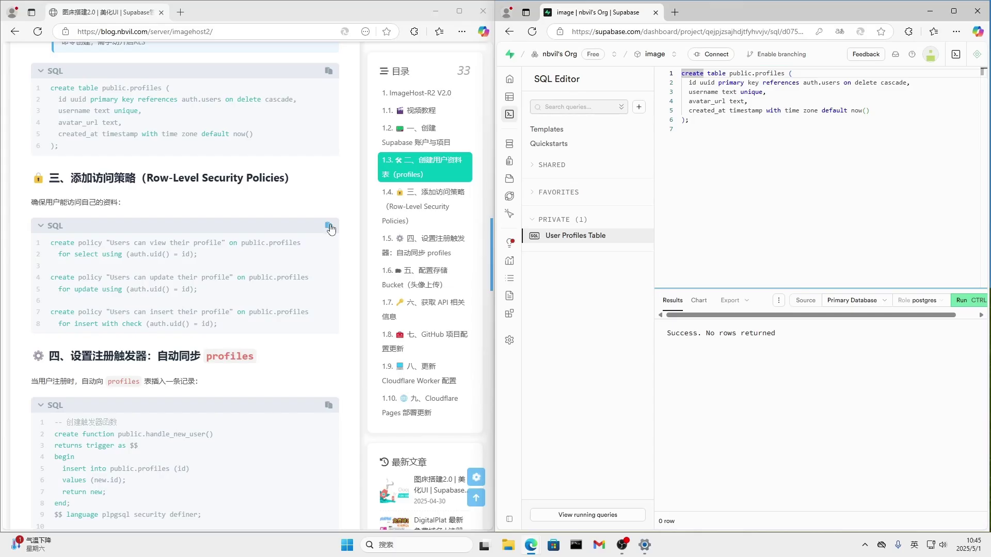
{"action": "left_click", "coordinate": [331, 228]}
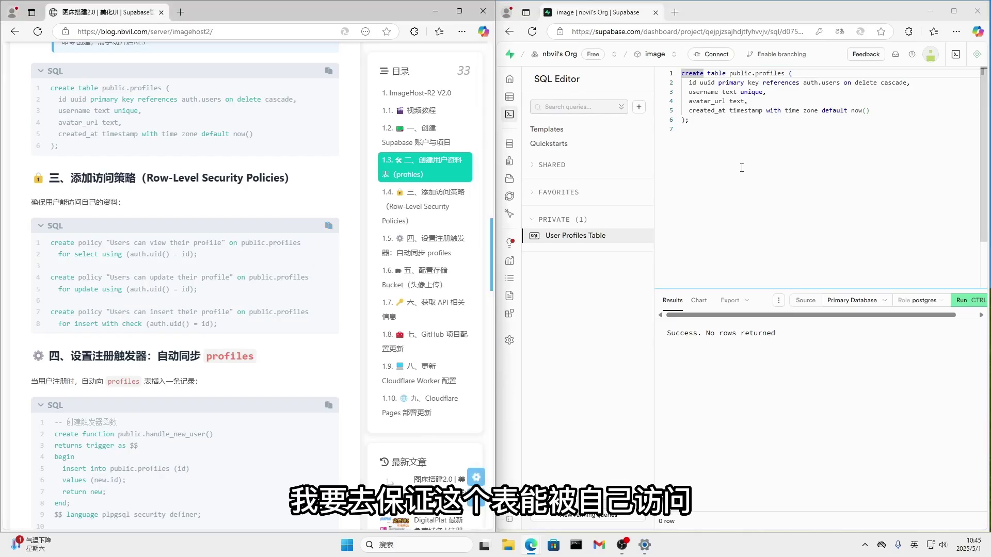
{"action": "left_click_drag", "start_coordinate": [742, 168], "coordinate": [673, 73]}
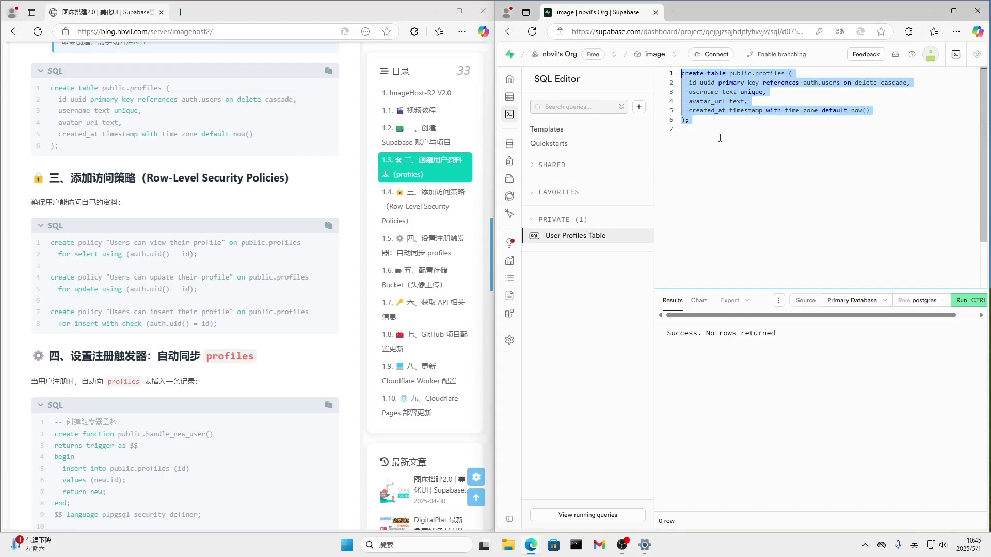
{"action": "key", "text": "ctrl+v"}
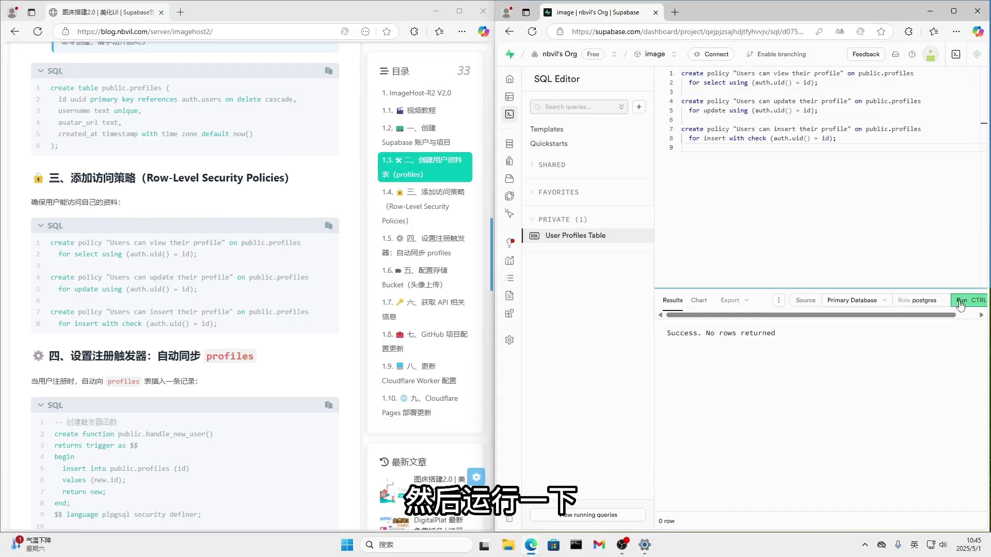
{"action": "left_click", "coordinate": [960, 302]}
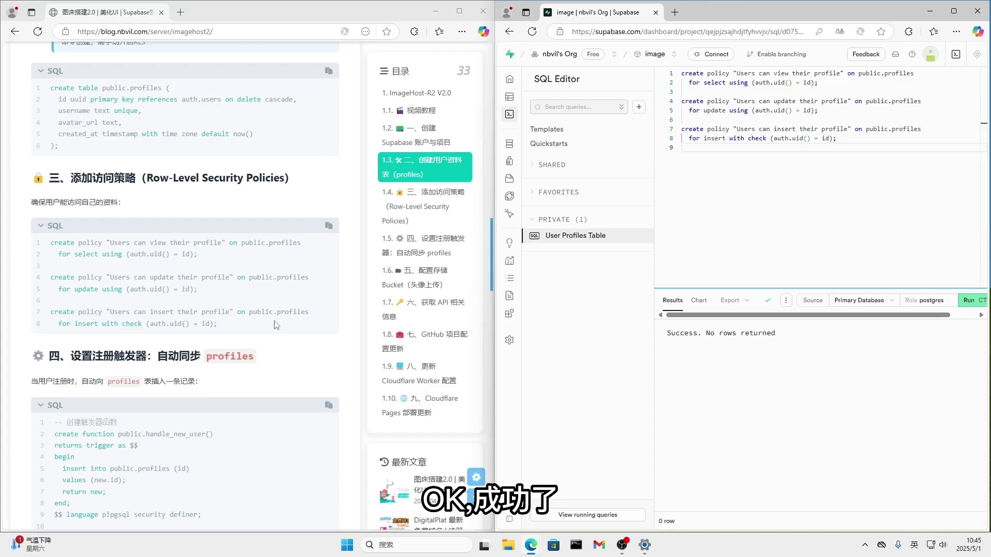
{"action": "scroll", "coordinate": [307, 367], "scroll_direction": "down", "scroll_amount": 4}
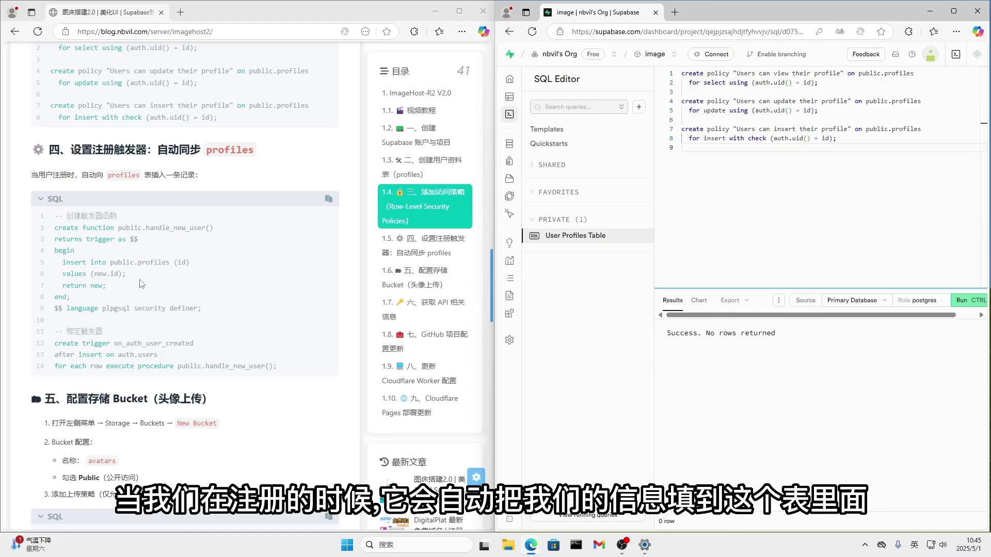
Paste the handle_new_user function and on_auth_user_created trigger SQL over the policies and run it with Ctrl+Enter.
{"action": "left_click", "coordinate": [329, 199]}
{"action": "left_click_drag", "start_coordinate": [775, 164], "coordinate": [682, 73]}
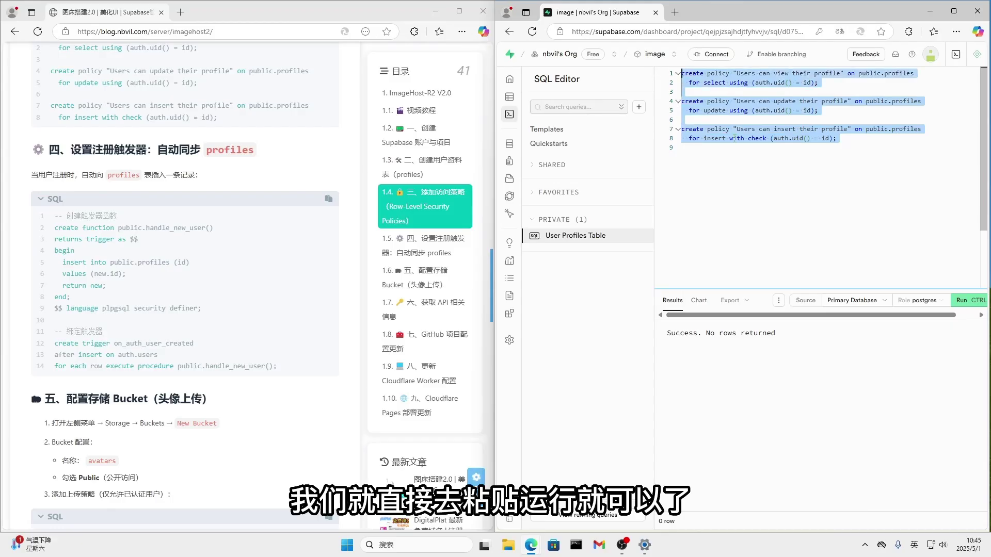
{"action": "key", "text": "ctrl+v"}
{"action": "key", "text": "ctrl+Return"}
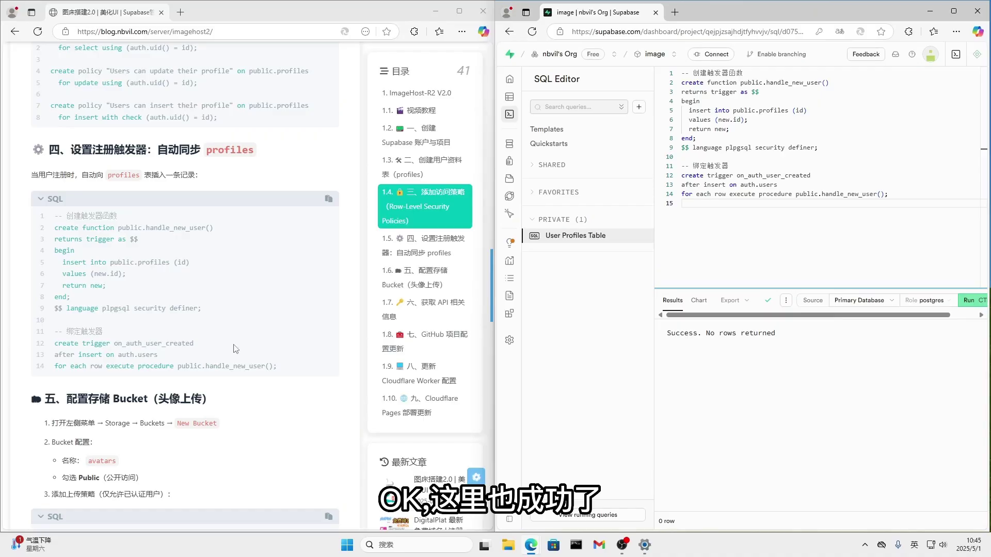
{"action": "scroll", "coordinate": [278, 350], "scroll_direction": "down", "scroll_amount": 5}
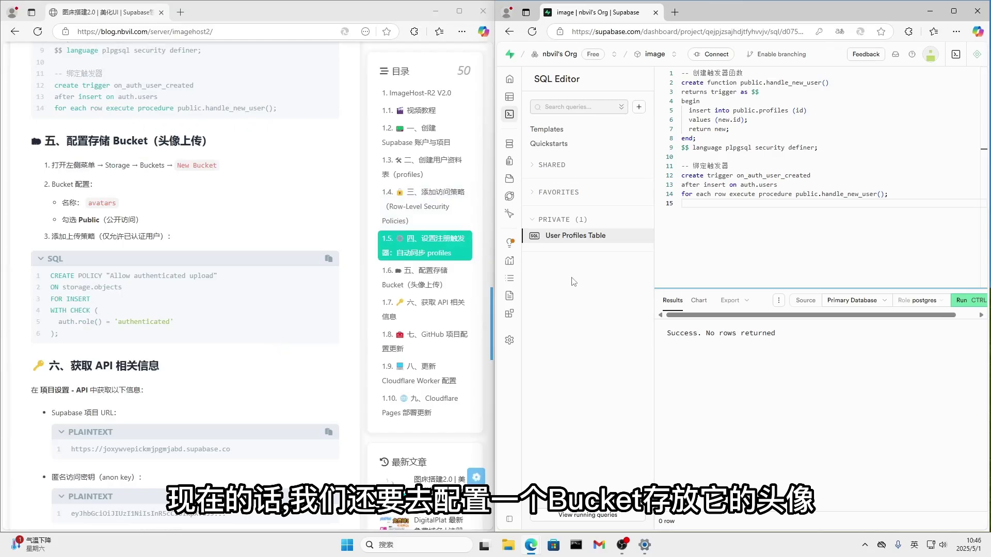
Create a public Supabase storage bucket named 'avatars', with the name copied from the blog guide, then return to the SQL Editor.
{"action": "mouse_move", "coordinate": [509, 163]}
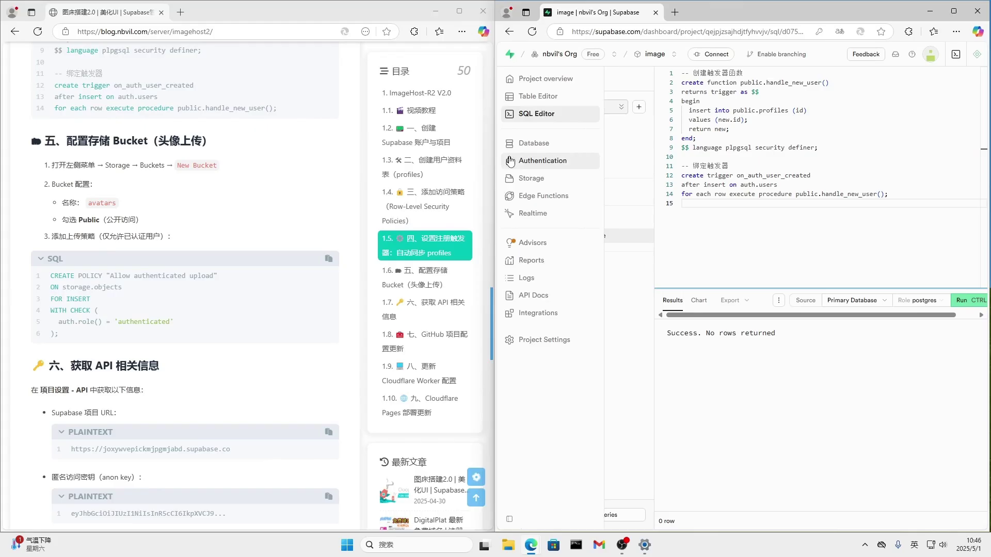
{"action": "left_click", "coordinate": [547, 181]}
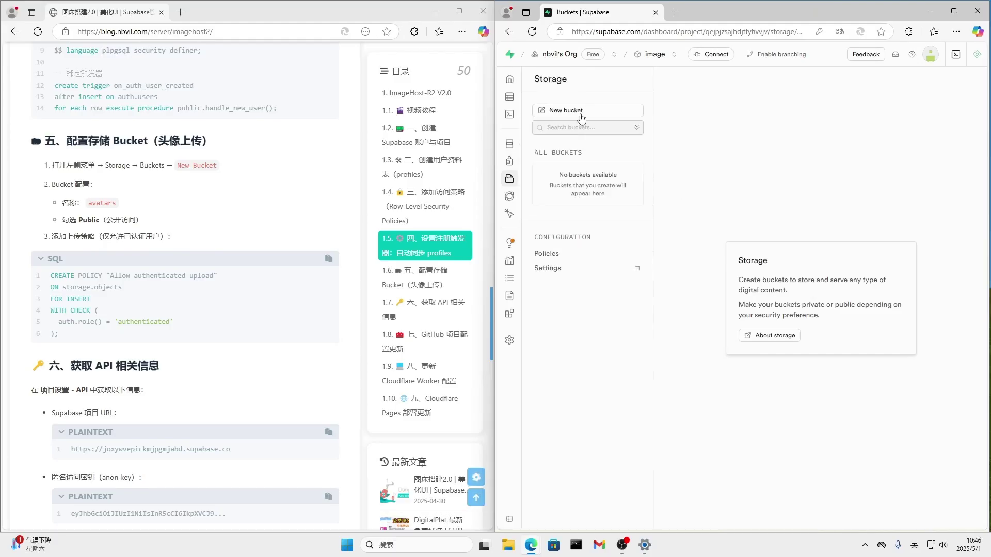
{"action": "left_click", "coordinate": [566, 110]}
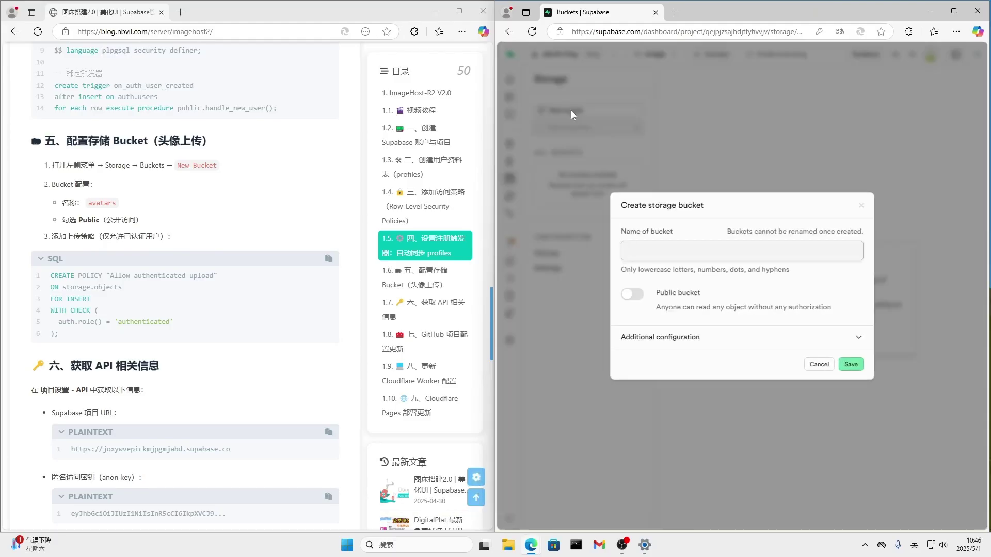
{"action": "left_click", "coordinate": [100, 203]}
{"action": "left_click_drag", "start_coordinate": [88, 204], "coordinate": [119, 210]}
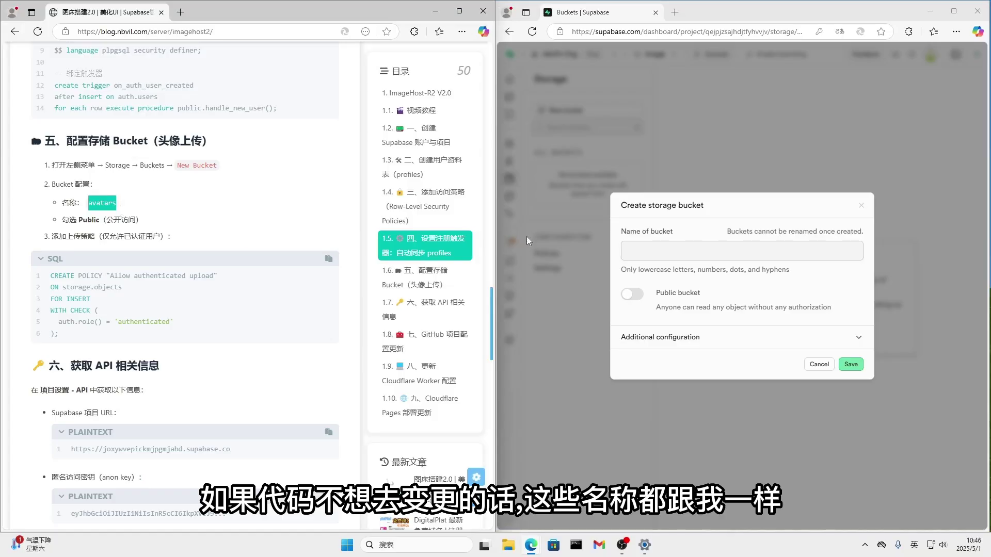
{"action": "left_click", "coordinate": [710, 252]}
{"action": "key", "text": "ctrl+v"}
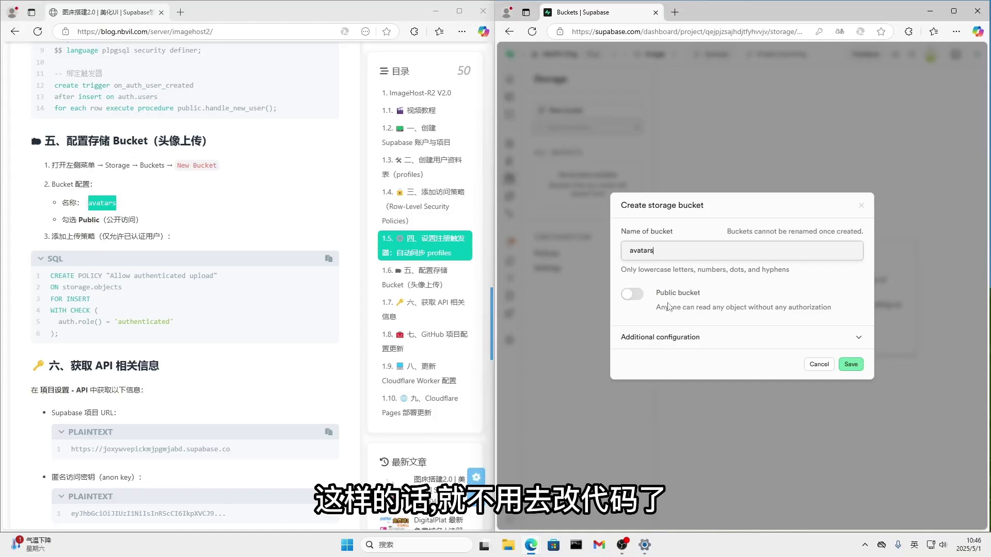
{"action": "left_click", "coordinate": [636, 295]}
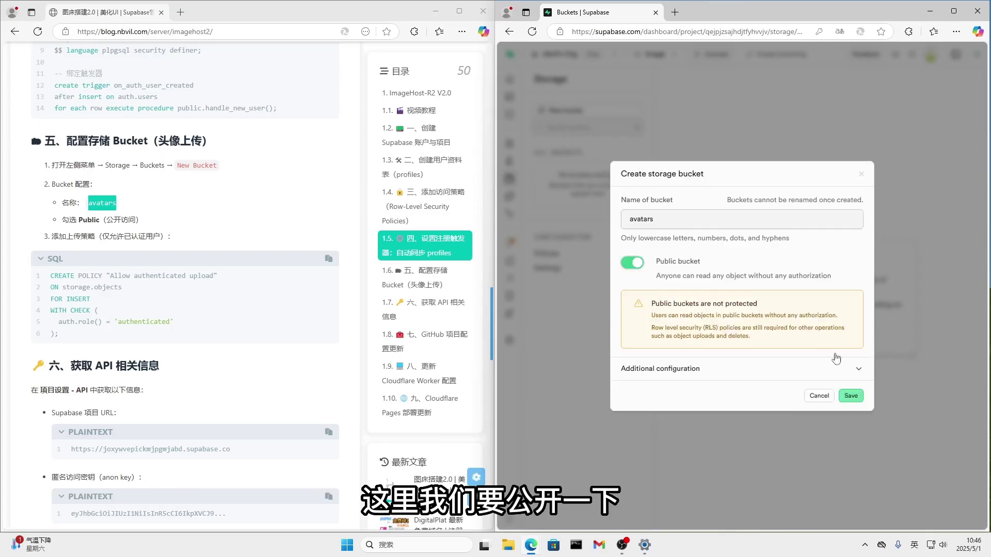
{"action": "left_click", "coordinate": [851, 396]}
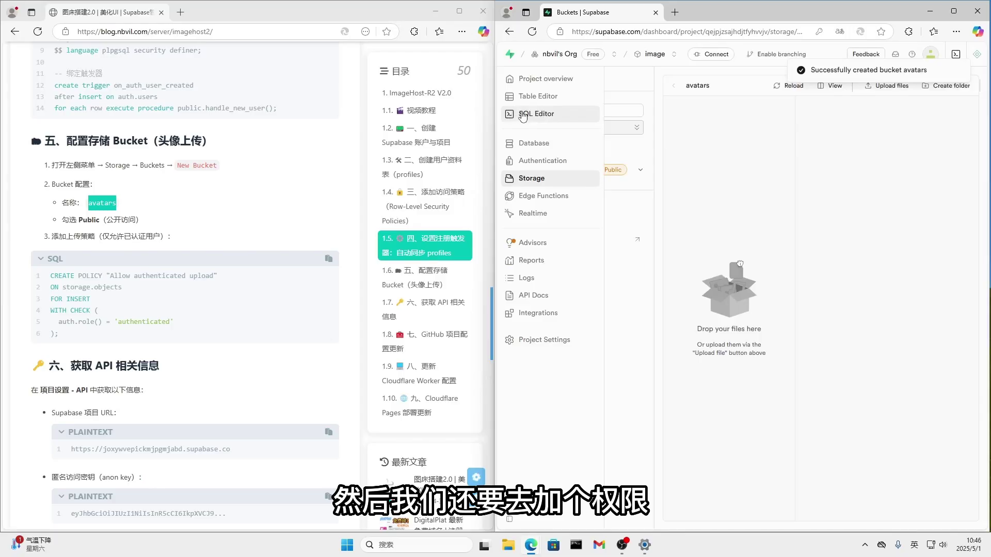
{"action": "left_click", "coordinate": [523, 114]}
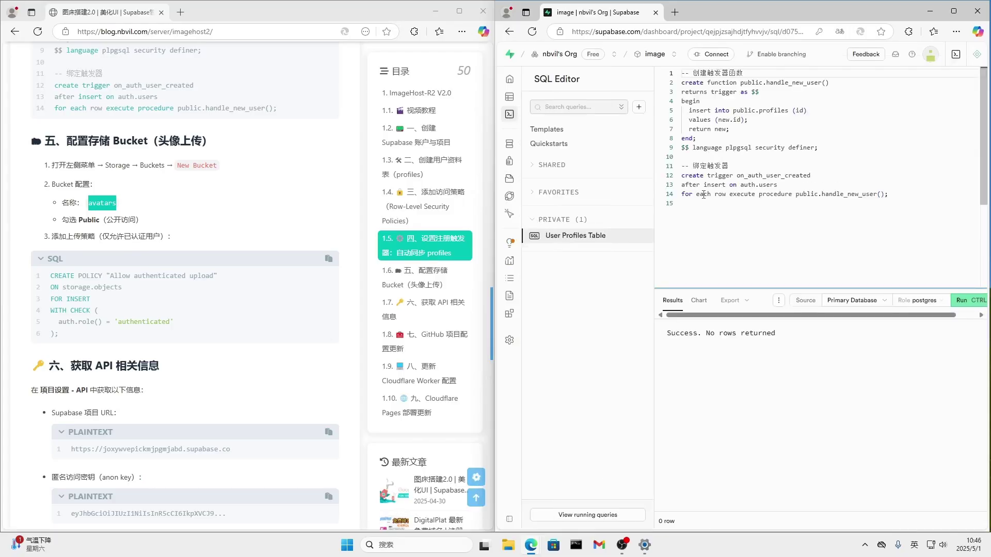
Replace the SQL Editor contents with the 'Allow authenticated upload' storage.objects INSERT policy and run it.
{"action": "left_click", "coordinate": [328, 260]}
{"action": "left_click_drag", "start_coordinate": [752, 244], "coordinate": [669, 64]}
{"action": "key", "text": "ctrl+v"}
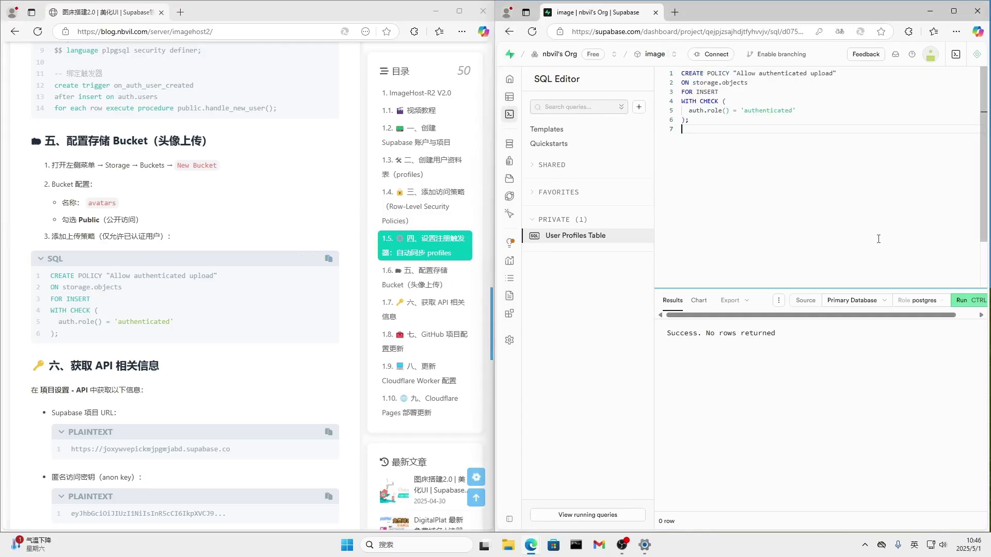
{"action": "left_click", "coordinate": [963, 302]}
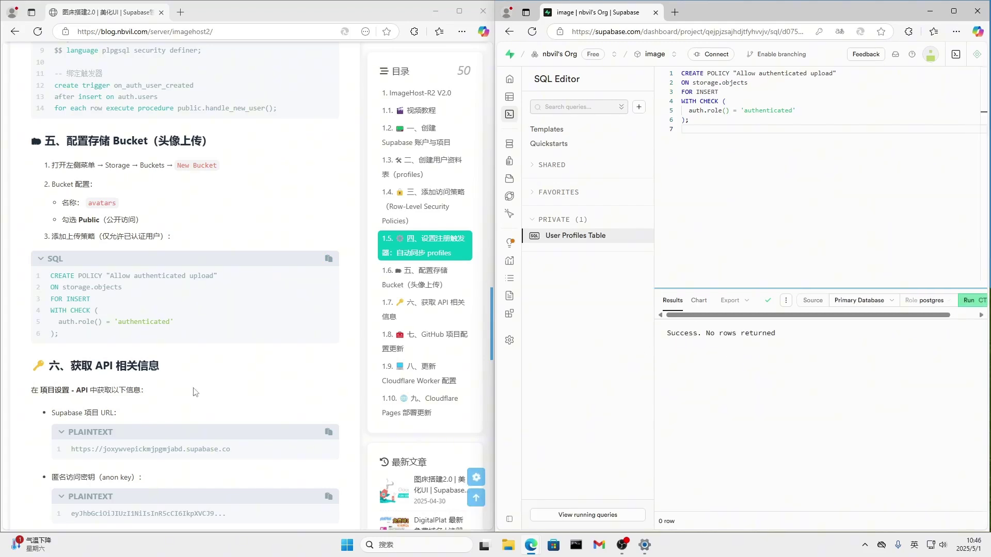
{"action": "scroll", "coordinate": [229, 361], "scroll_direction": "down", "scroll_amount": 4}
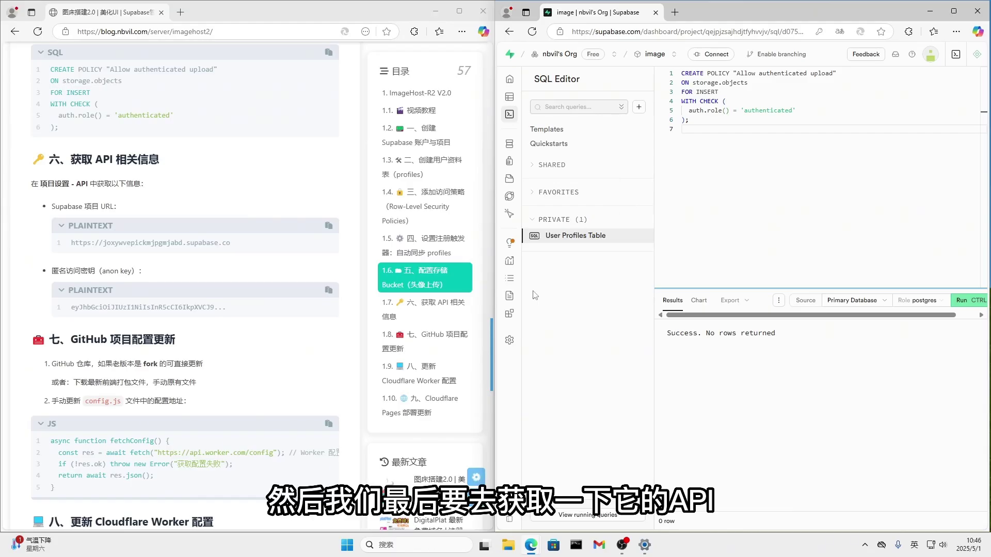
Show the project URL and API keys under Project Settings > Data API, and minimize the blog window.
{"action": "left_click", "coordinate": [509, 340]}
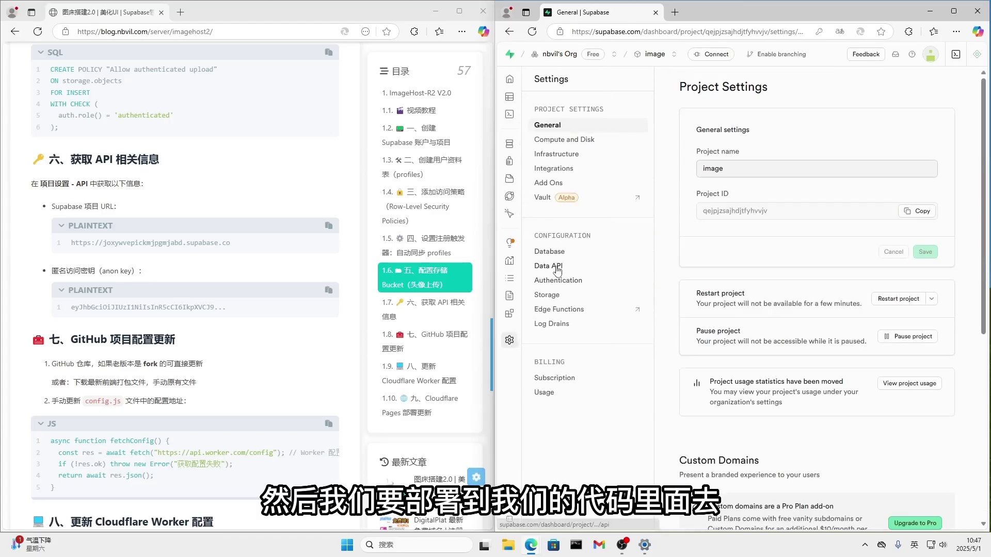
{"action": "left_click", "coordinate": [556, 268]}
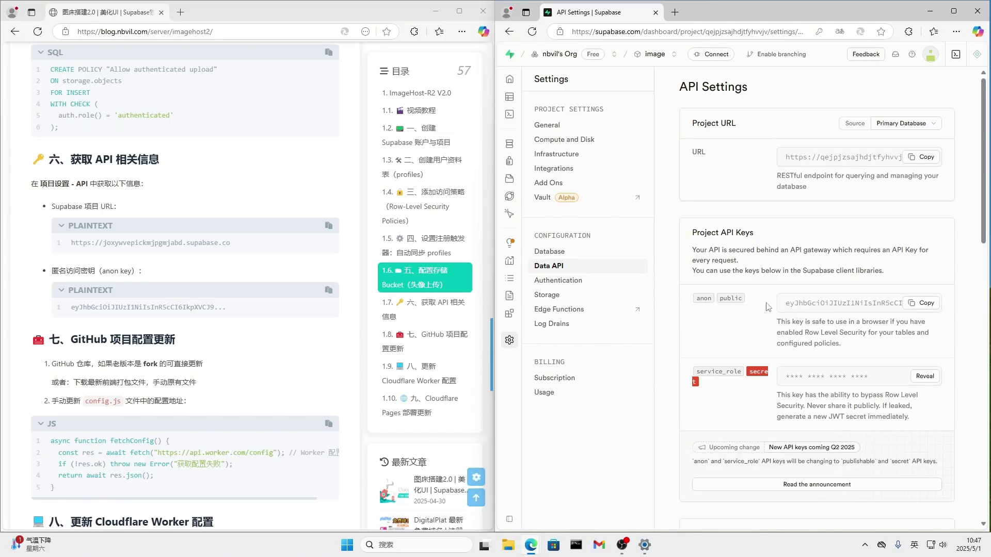
{"action": "left_click", "coordinate": [436, 11]}
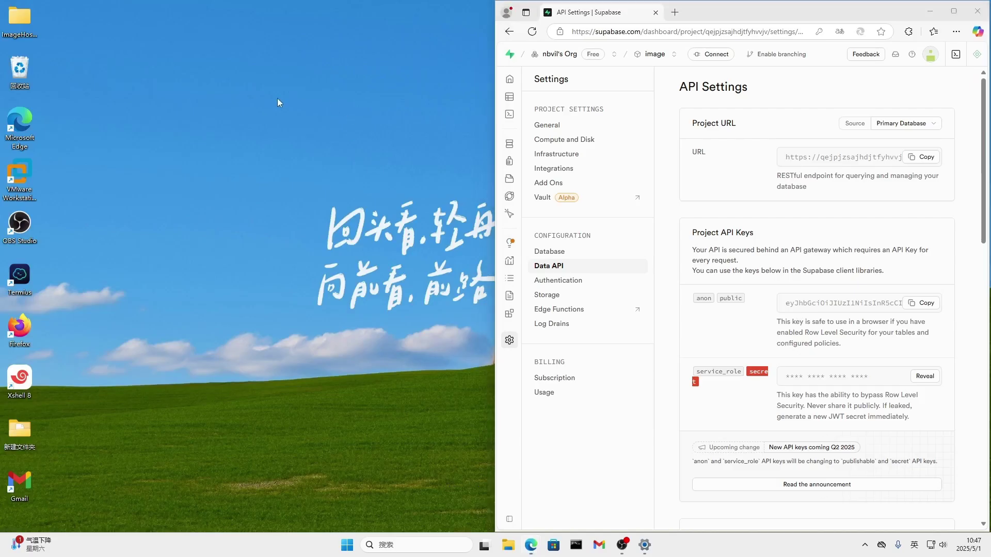
Create a new text document on the desktop with its default name and open it in Notepad.
{"action": "right_click", "coordinate": [277, 98]}
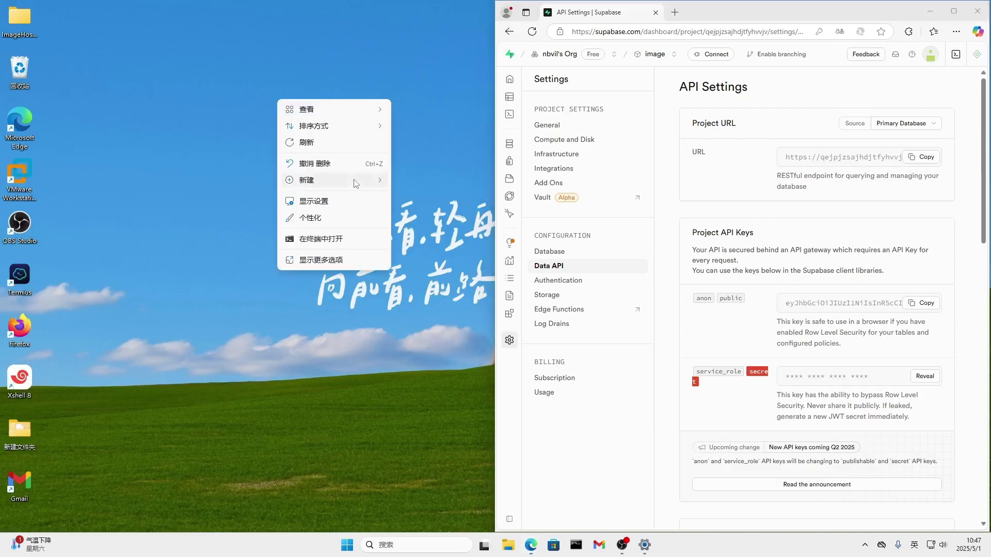
{"action": "mouse_move", "coordinate": [355, 184]}
{"action": "left_click", "coordinate": [431, 231]}
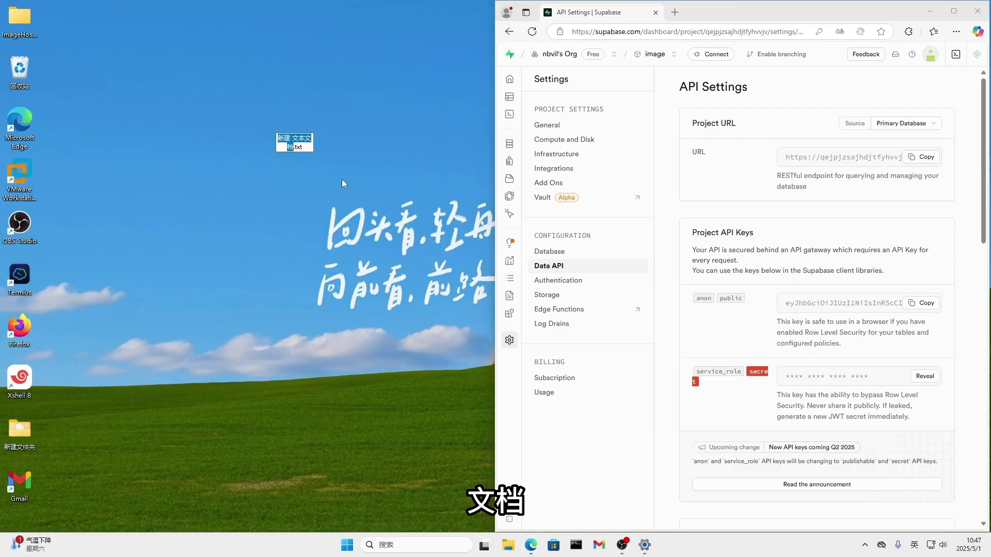
{"action": "left_click", "coordinate": [338, 154]}
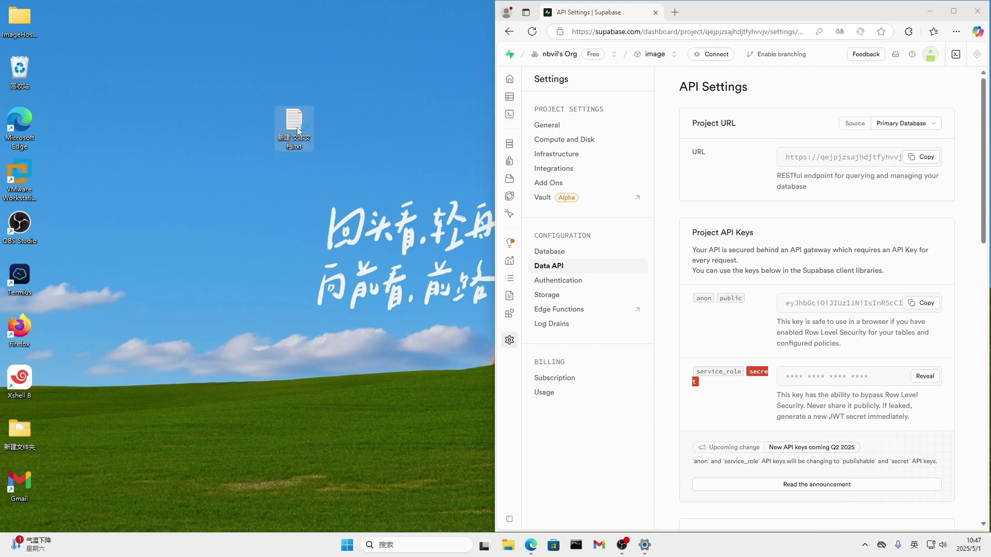
{"action": "double_click", "coordinate": [294, 123]}
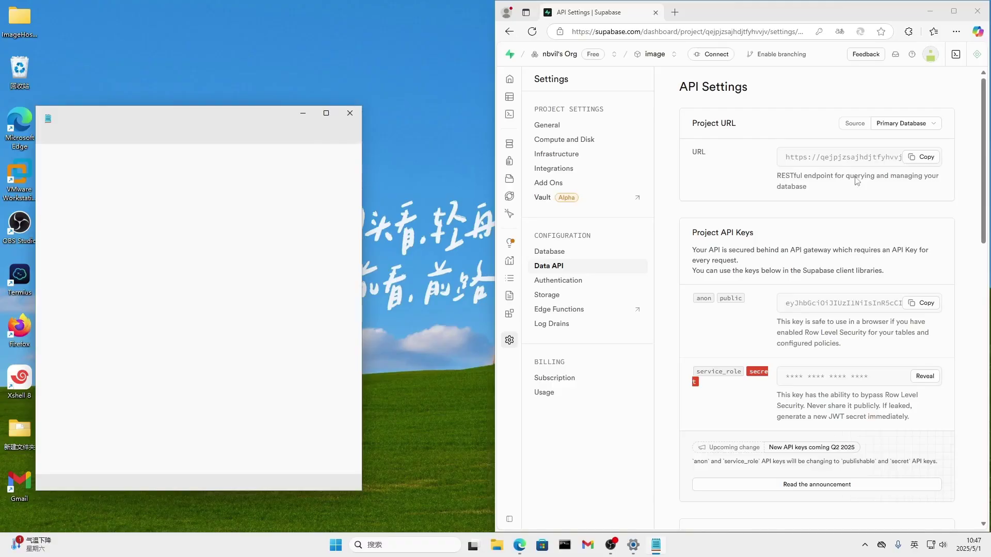
Paste the Supabase project URL and anon public key into the text file, then minimize Notepad.
{"action": "left_click", "coordinate": [915, 158]}
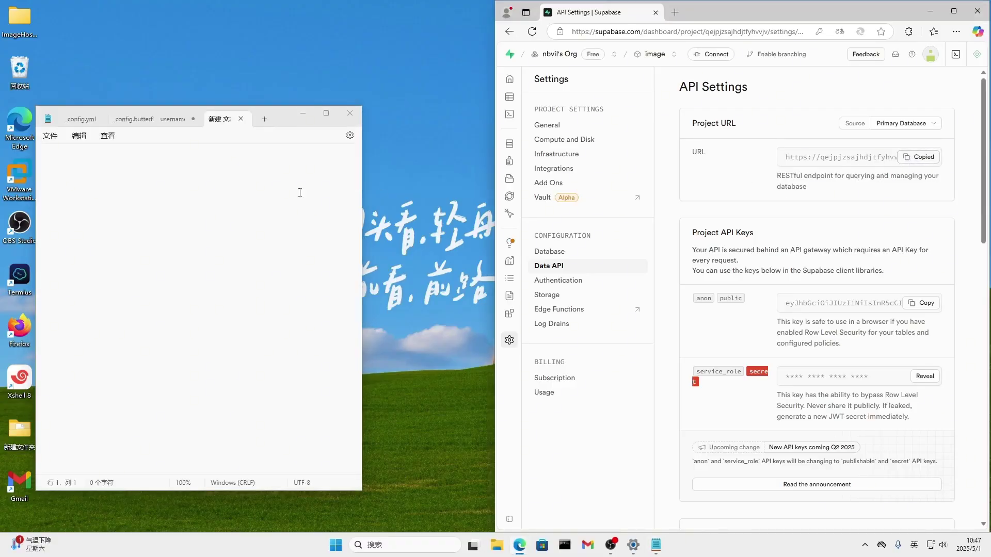
{"action": "left_click", "coordinate": [192, 187]}
{"action": "key", "text": "ctrl+v"}
{"action": "key", "text": "Return"}
{"action": "key", "text": "Return"}
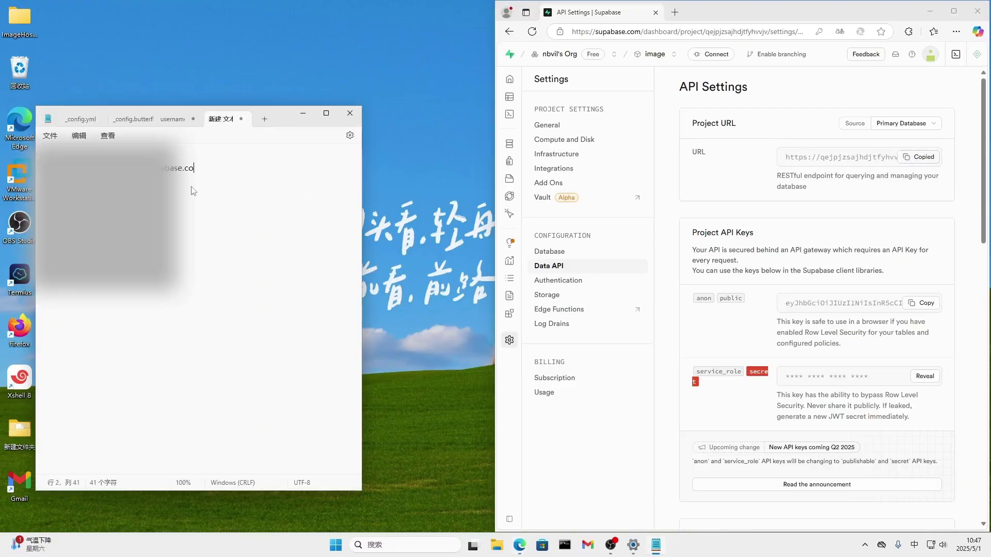
{"action": "left_click", "coordinate": [920, 303]}
{"action": "left_click", "coordinate": [186, 268]}
{"action": "key", "text": "Return"}
{"action": "key", "text": "ctrl+v"}
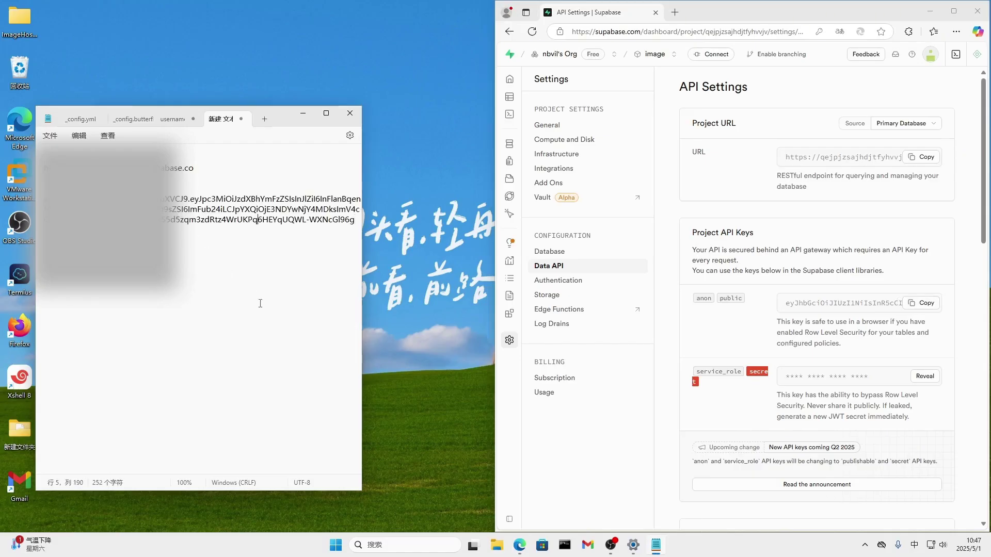
{"action": "left_click", "coordinate": [303, 113]}
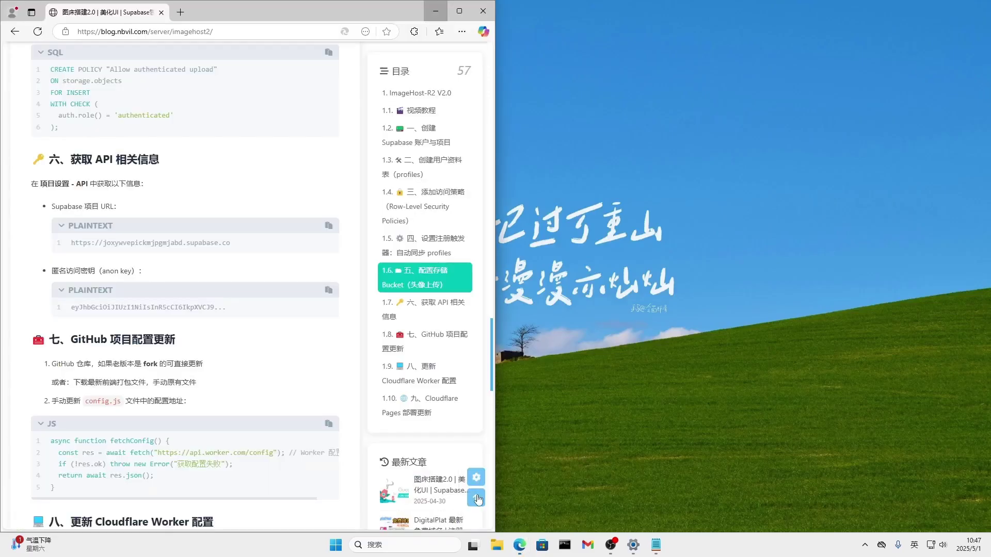
Restore the blog tutorial and open GitHub in a new browser tab.
{"action": "left_click", "coordinate": [480, 495]}
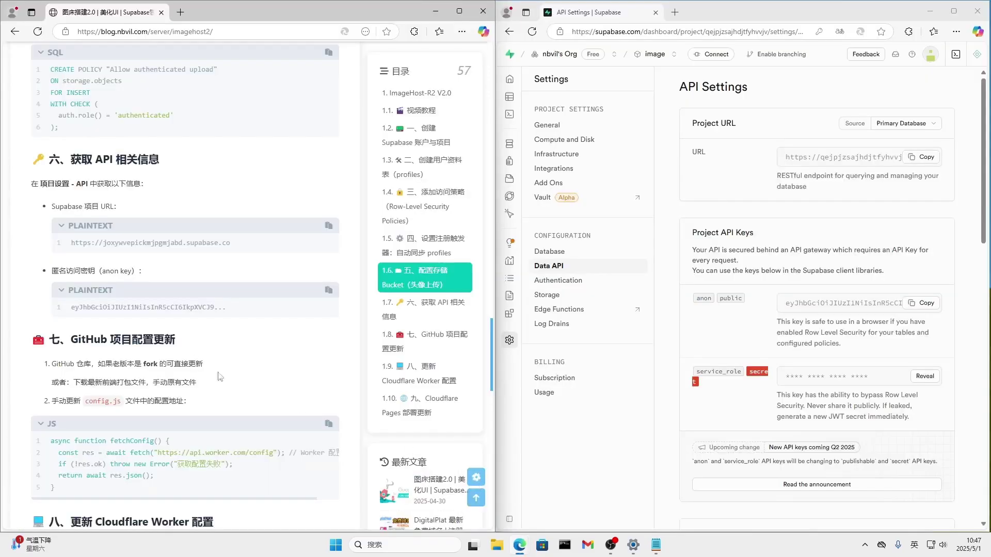
{"action": "scroll", "coordinate": [240, 319], "scroll_direction": "down", "scroll_amount": 2}
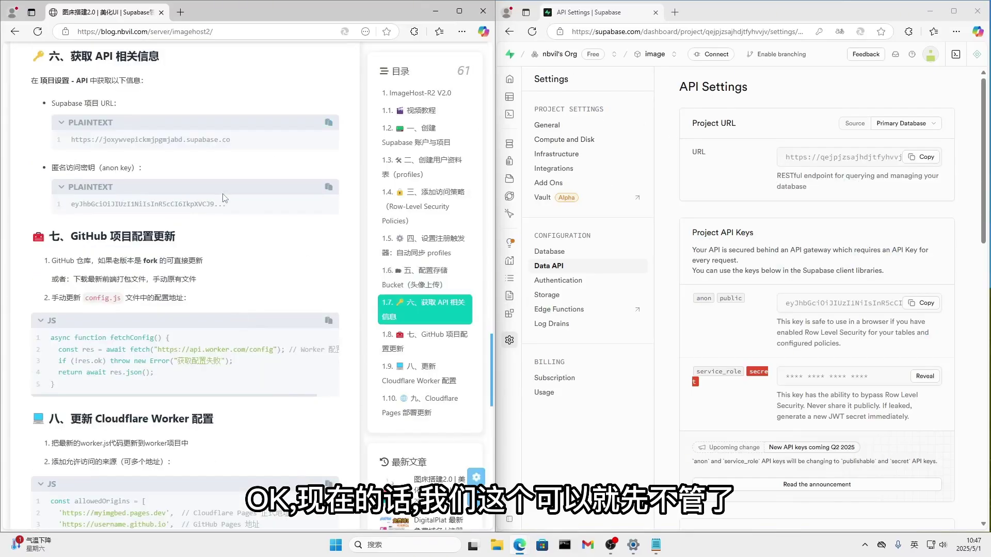
{"action": "scroll", "coordinate": [248, 180], "scroll_direction": "down", "scroll_amount": 3}
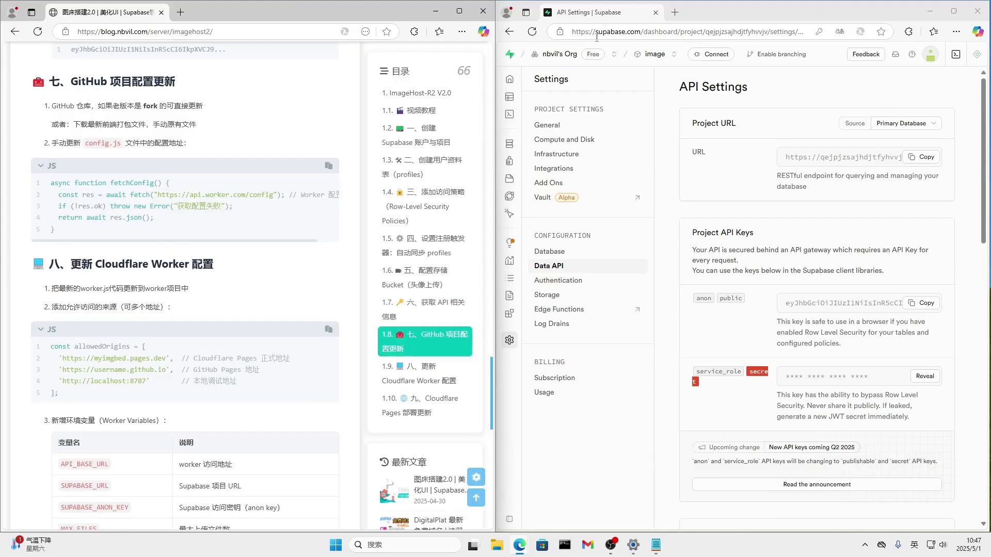
{"action": "left_click", "coordinate": [672, 12]}
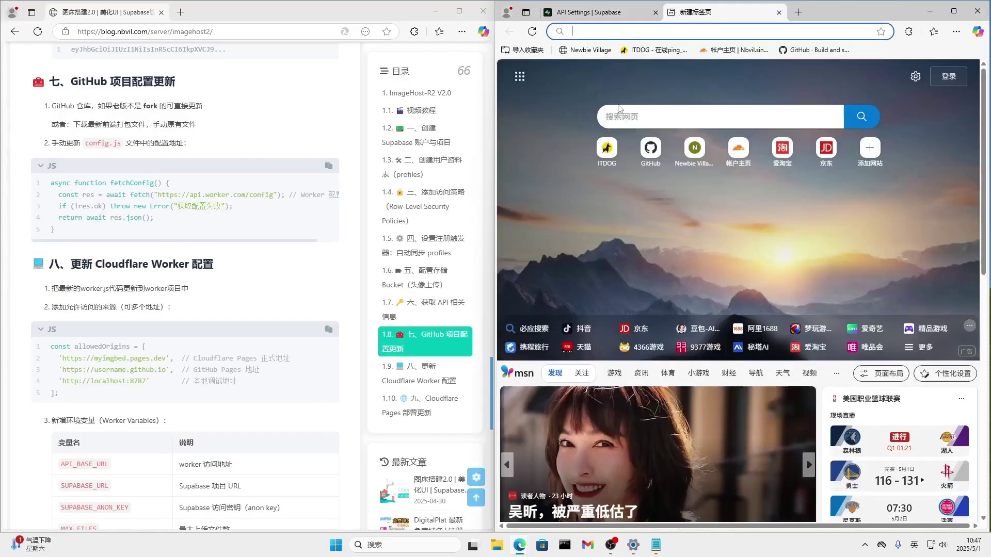
{"action": "left_click", "coordinate": [790, 55]}
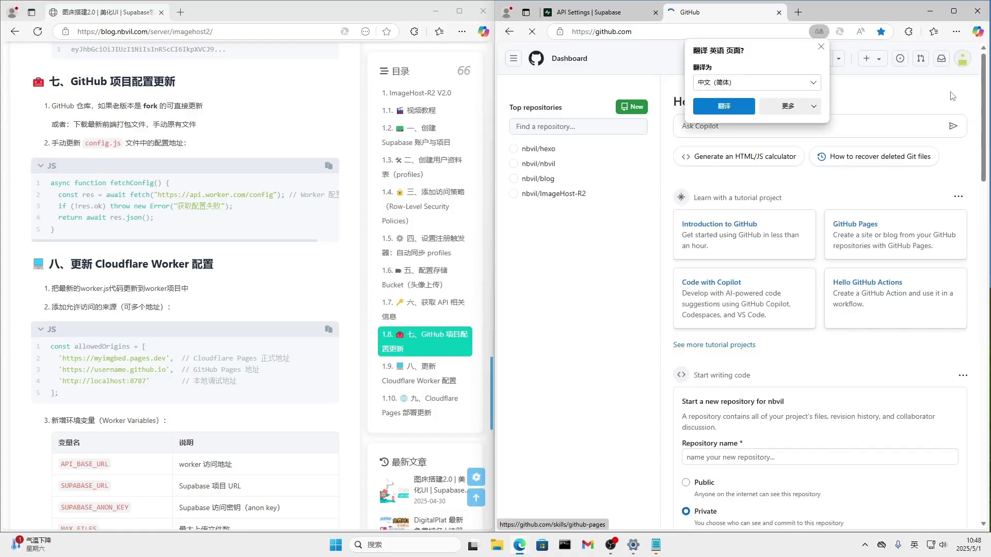
Sync the ImageHost-R2 fork so its main branch matches the upstream repository.
{"action": "left_click", "coordinate": [968, 57]}
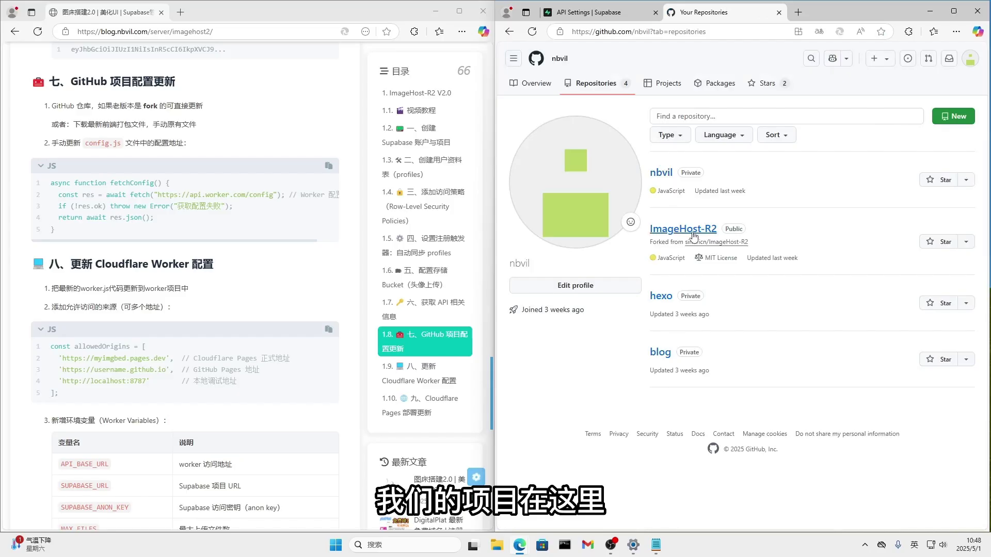
{"action": "left_click", "coordinate": [694, 235]}
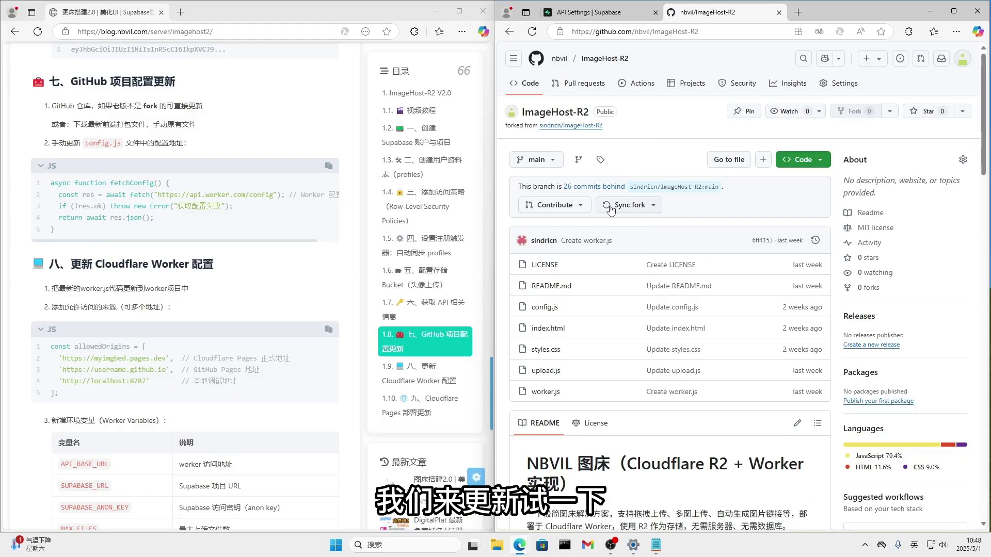
{"action": "left_click", "coordinate": [611, 208]}
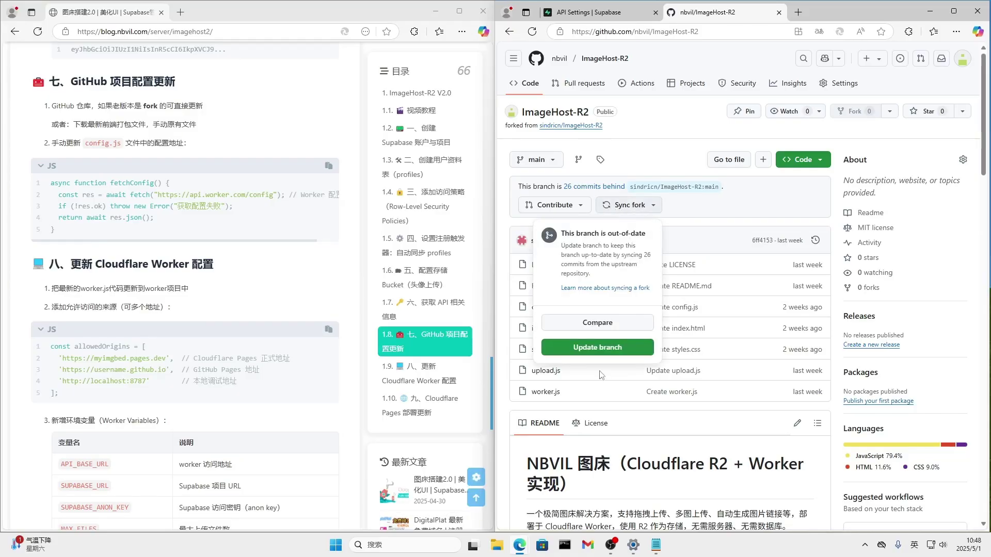
{"action": "left_click", "coordinate": [605, 349]}
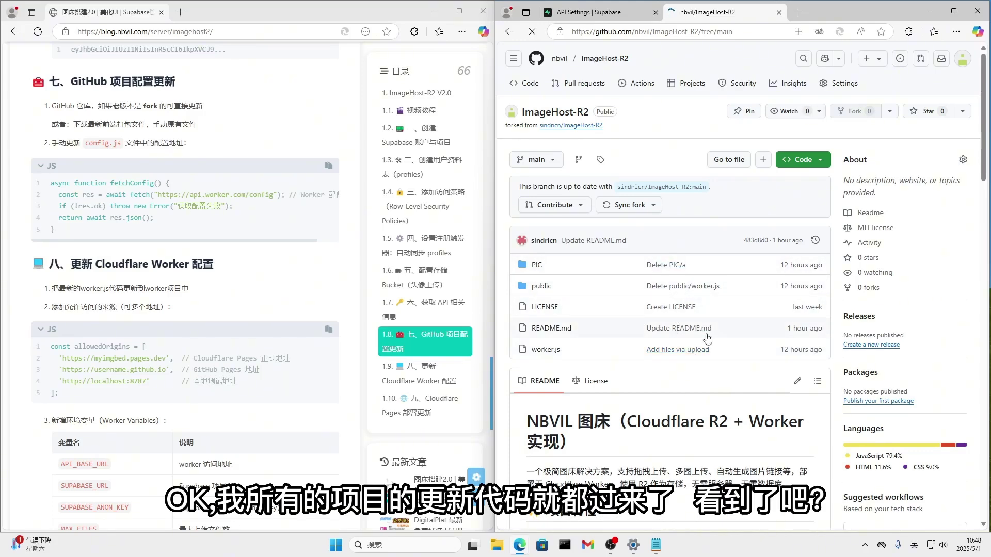
{"action": "scroll", "coordinate": [573, 207], "scroll_direction": "down", "scroll_amount": 2}
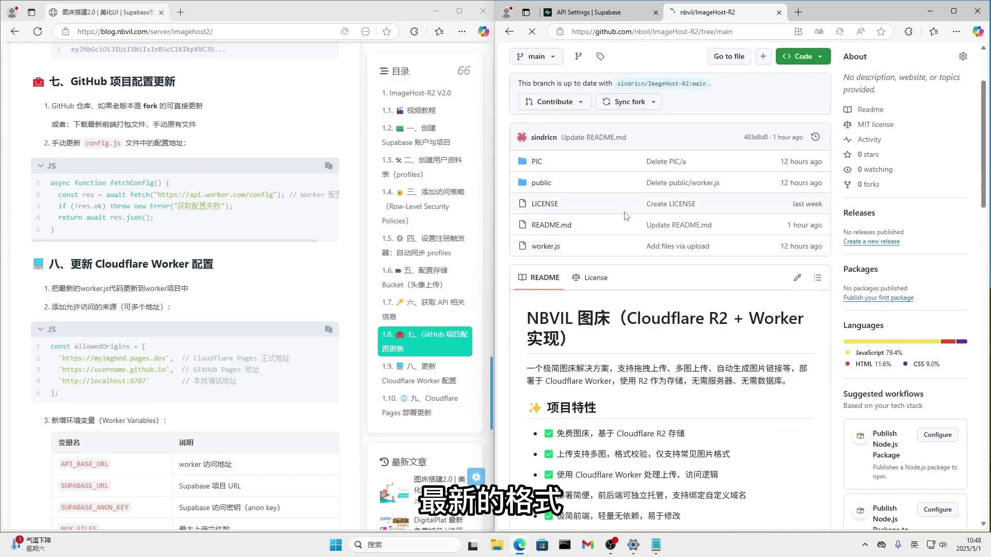
{"action": "scroll", "coordinate": [702, 263], "scroll_direction": "down", "scroll_amount": 1}
{"action": "scroll", "coordinate": [702, 263], "scroll_direction": "down", "scroll_amount": 2}
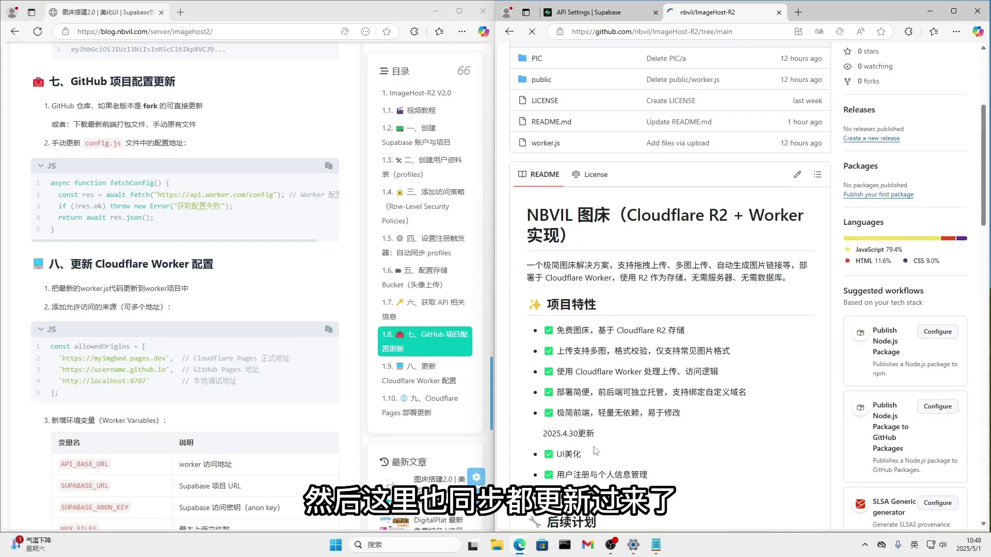
{"action": "scroll", "coordinate": [669, 409], "scroll_direction": "up", "scroll_amount": 4}
{"action": "scroll", "coordinate": [670, 409], "scroll_direction": "up", "scroll_amount": 1}
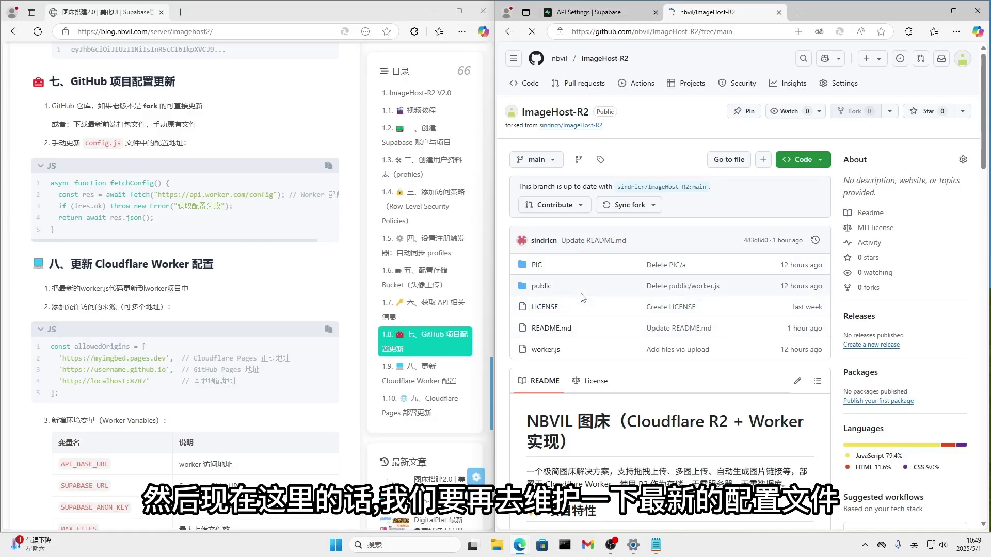
Open public/config.js and inspect its api.nbvil.com/config fetch URL, with a new blank tab beside it.
{"action": "left_click", "coordinate": [543, 287]}
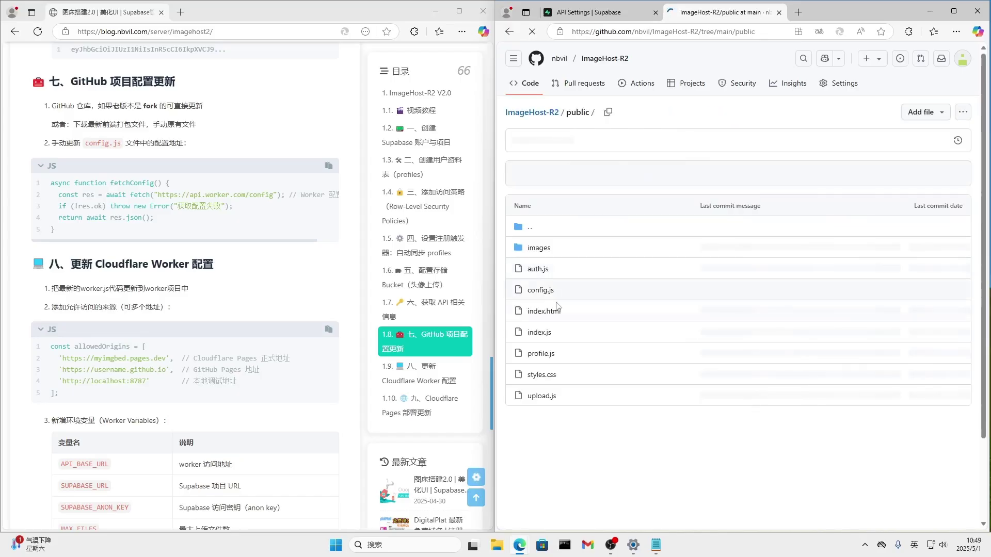
{"action": "left_click", "coordinate": [540, 292]}
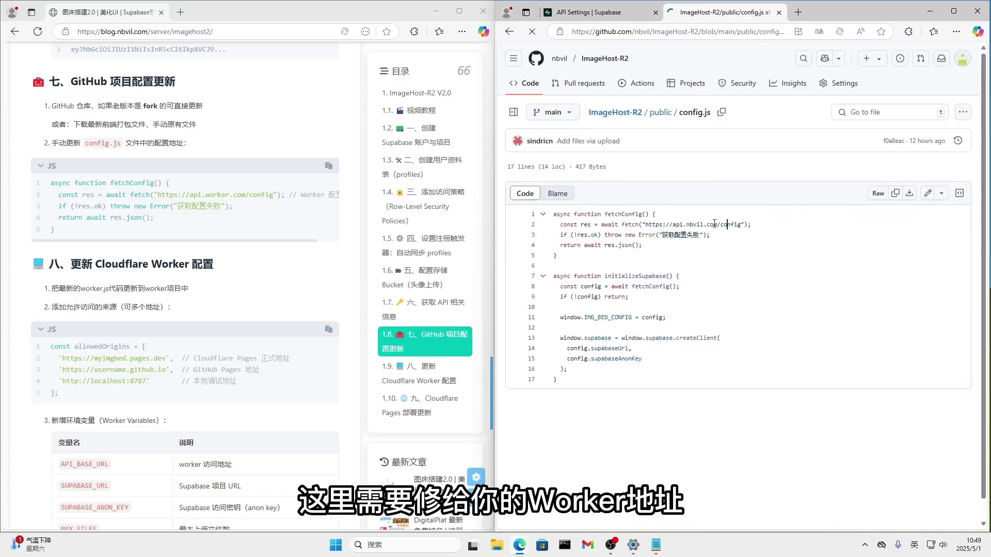
{"action": "left_click_drag", "start_coordinate": [721, 224], "coordinate": [743, 224]}
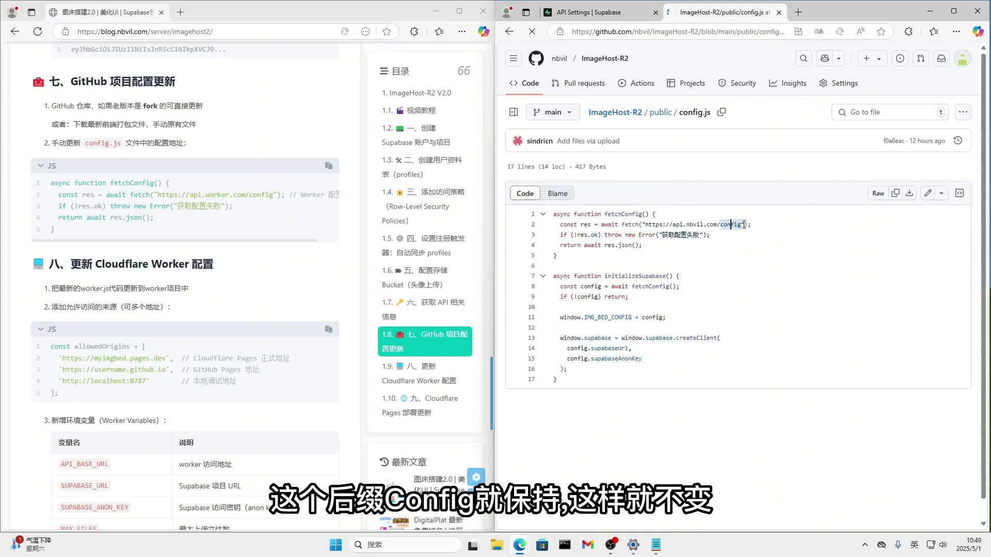
{"action": "left_click", "coordinate": [741, 269]}
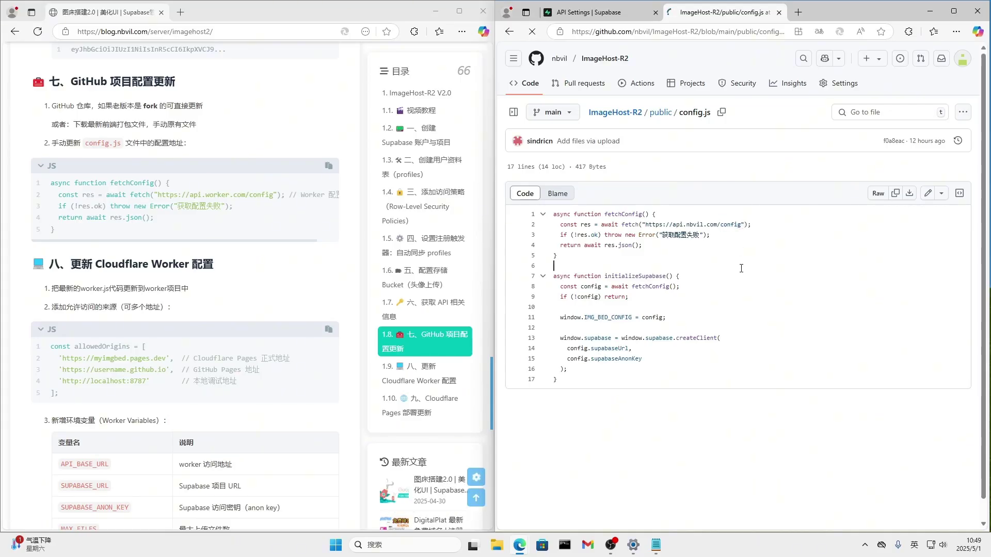
{"action": "left_click", "coordinate": [798, 12]}
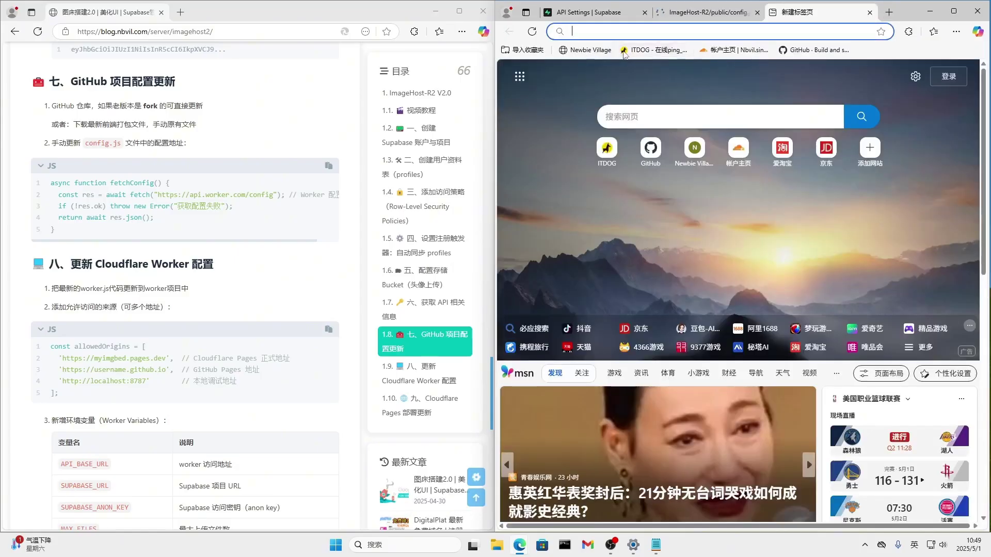
Open the image Worker's settings from Workers & Pages in the Cloudflare dashboard.
{"action": "left_click", "coordinate": [729, 51]}
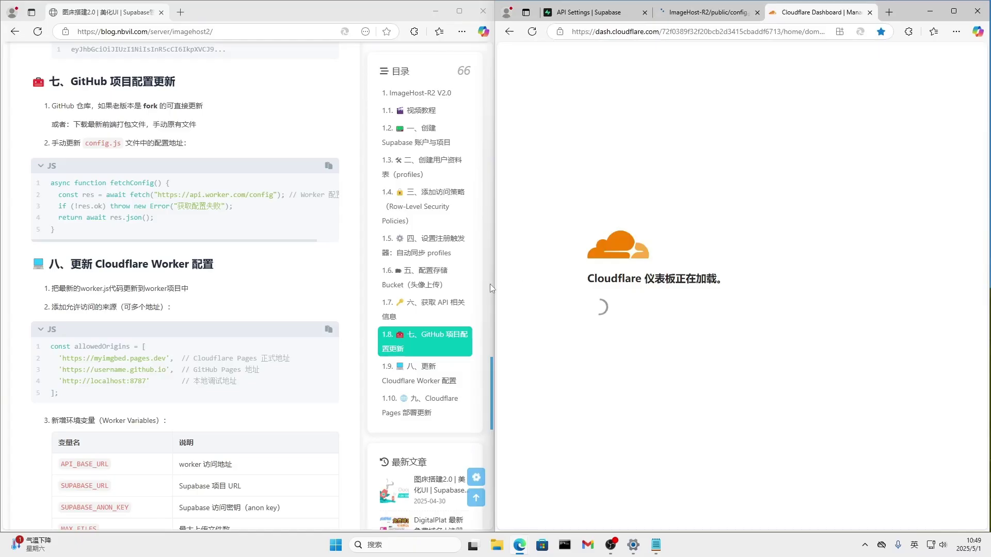
{"action": "left_click_drag", "start_coordinate": [490, 286], "coordinate": [367, 289]}
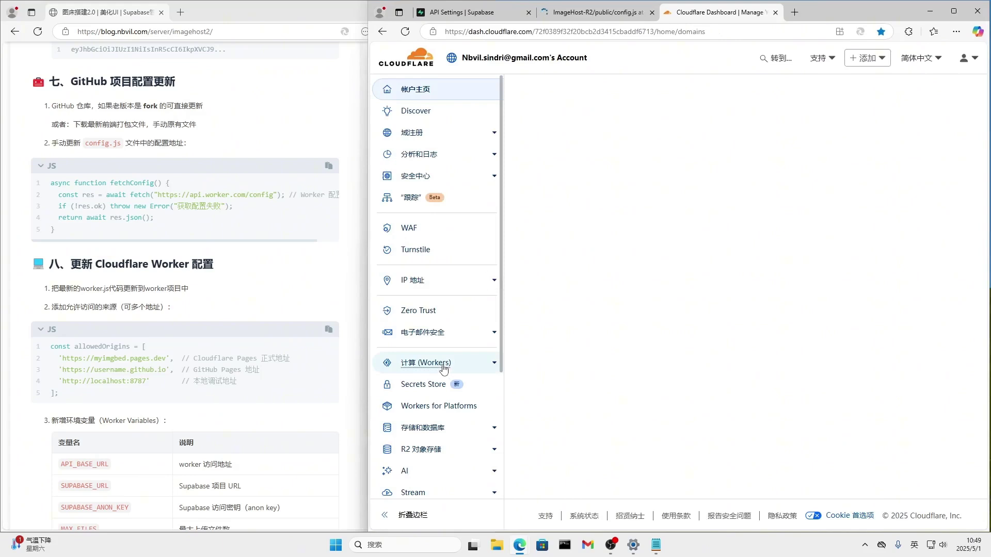
{"action": "left_click", "coordinate": [463, 367]}
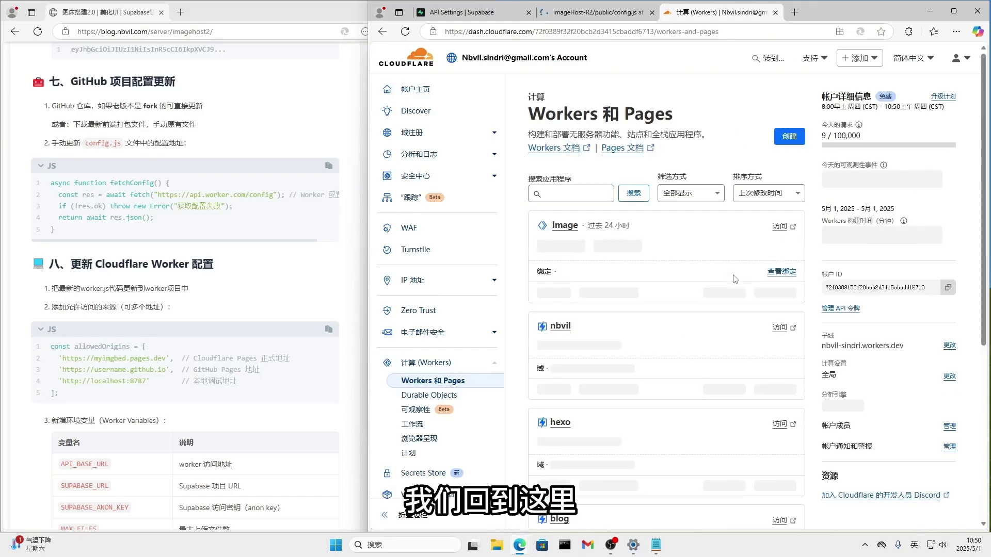
{"action": "left_click", "coordinate": [565, 227]}
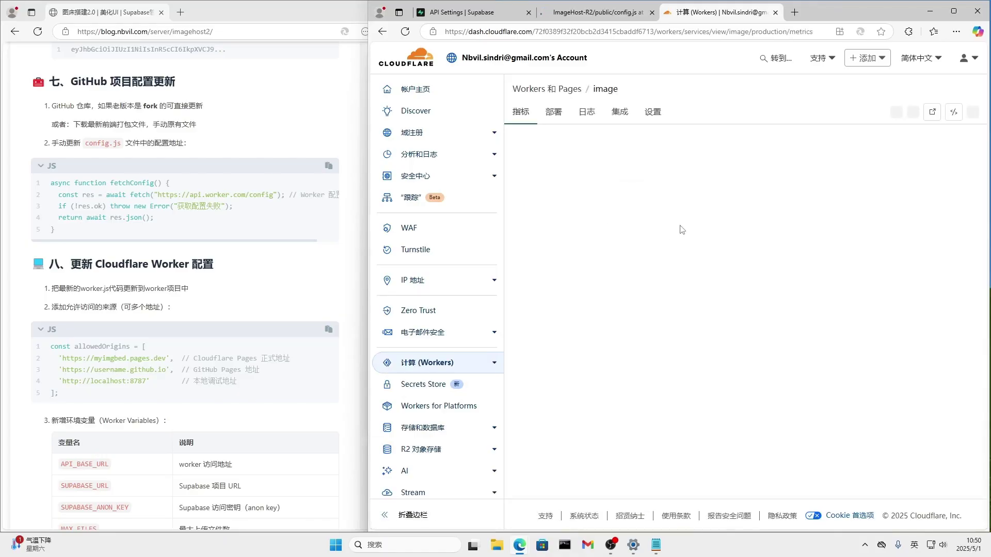
{"action": "left_click", "coordinate": [653, 113]}
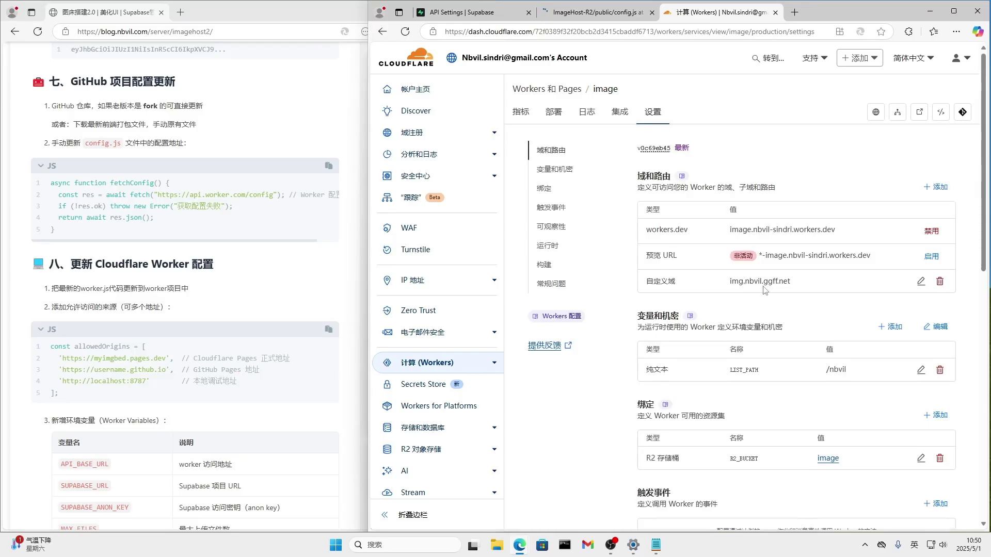
Copy the Worker's custom domain img.nbvil.ggff.net and return to the GitHub config.js tab.
{"action": "left_click_drag", "start_coordinate": [794, 286], "coordinate": [725, 283]}
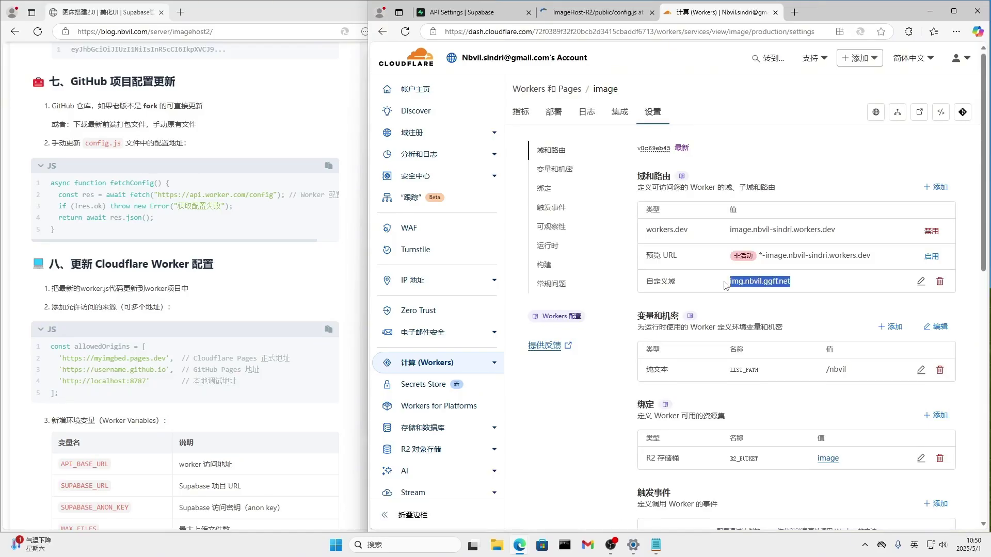
{"action": "key", "text": "ctrl+c"}
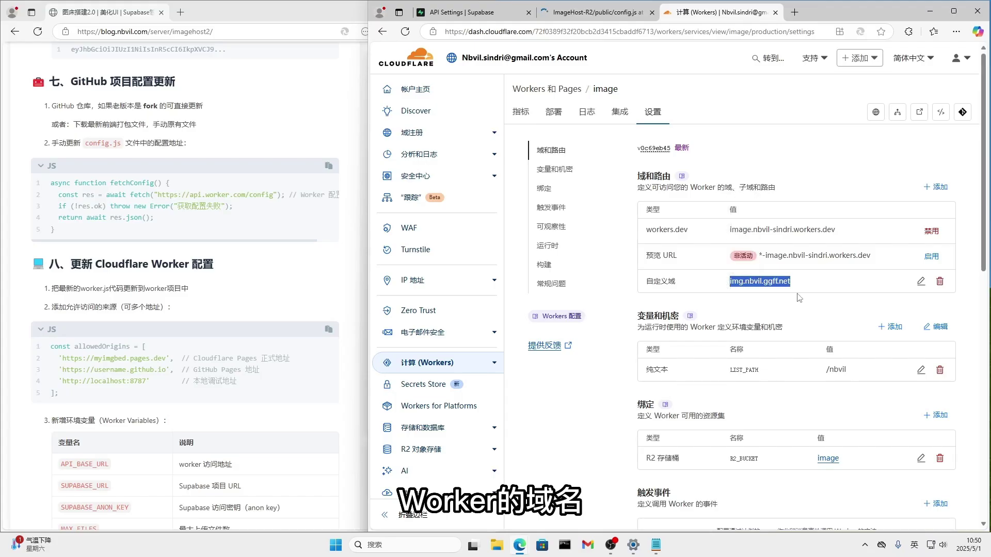
{"action": "left_click", "coordinate": [595, 15]}
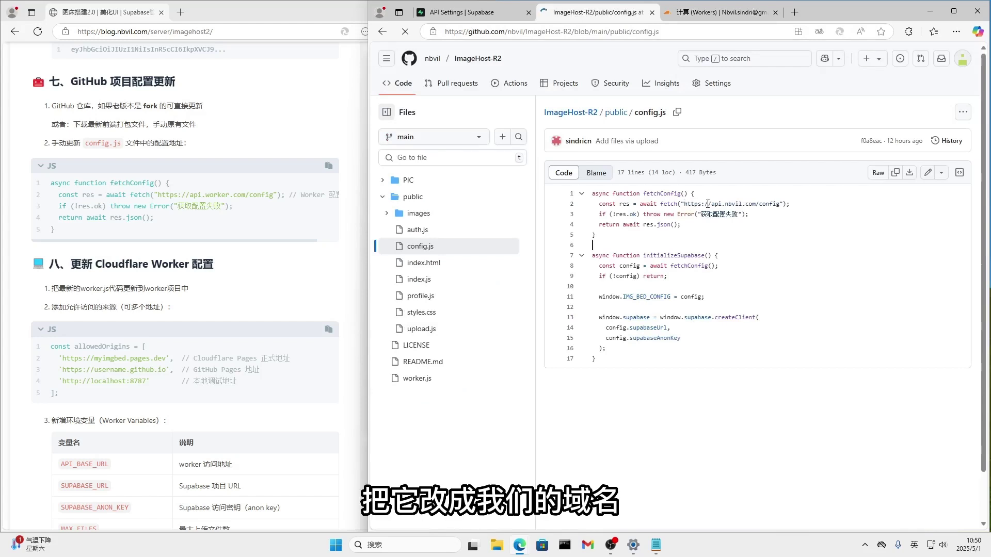
Change config.js to fetch from img.nbvil.ggff.net instead of api.nbvil.com and commit 'Update config.js' to main.
{"action": "left_click", "coordinate": [734, 13]}
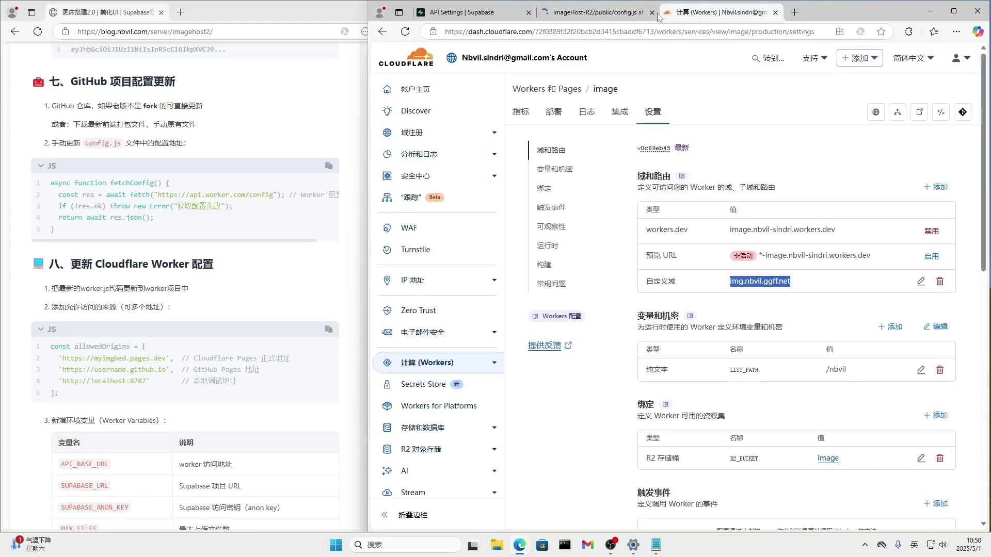
{"action": "left_click", "coordinate": [598, 13]}
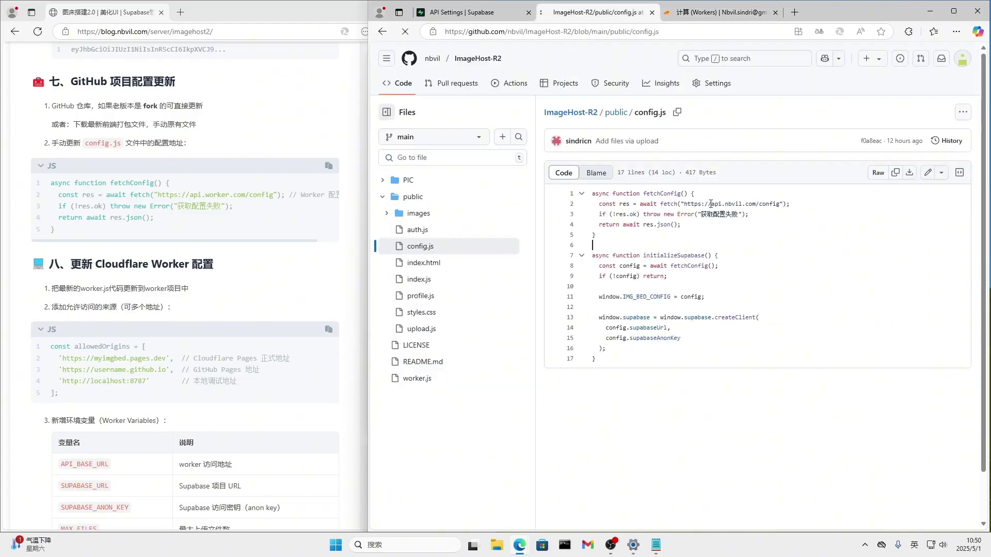
{"action": "left_click_drag", "start_coordinate": [712, 204], "coordinate": [755, 203]}
{"action": "left_click", "coordinate": [927, 173]}
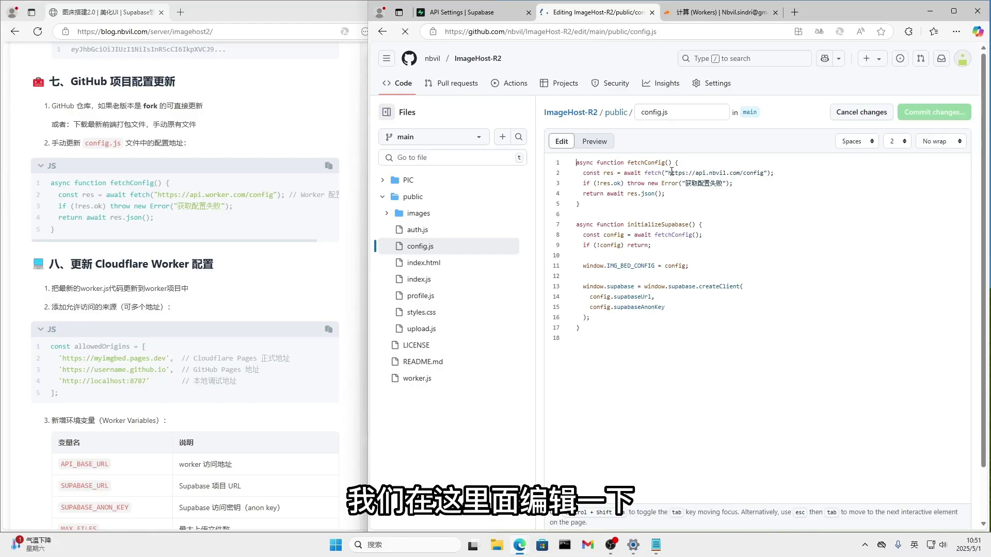
{"action": "left_click_drag", "start_coordinate": [718, 172], "coordinate": [740, 170]}
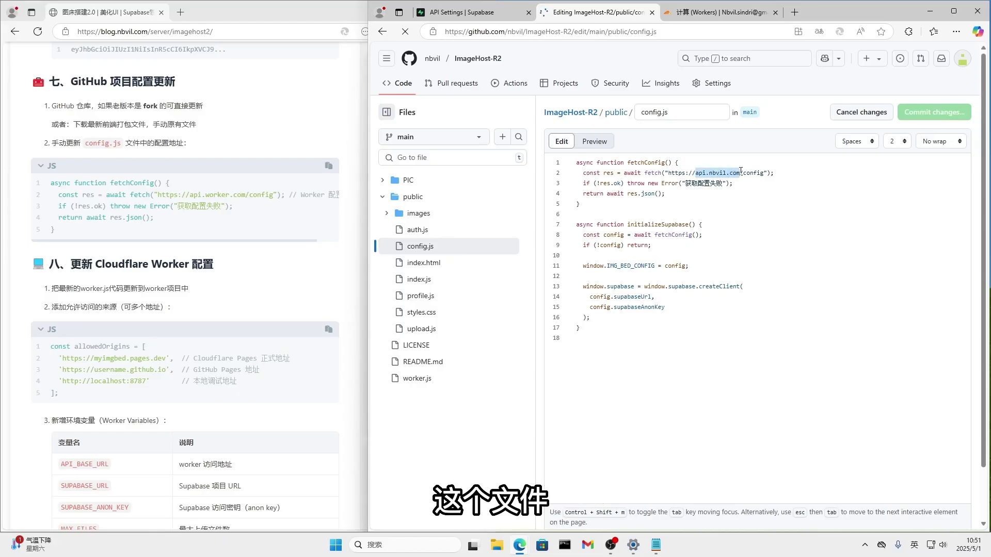
{"action": "key", "text": "ctrl+v"}
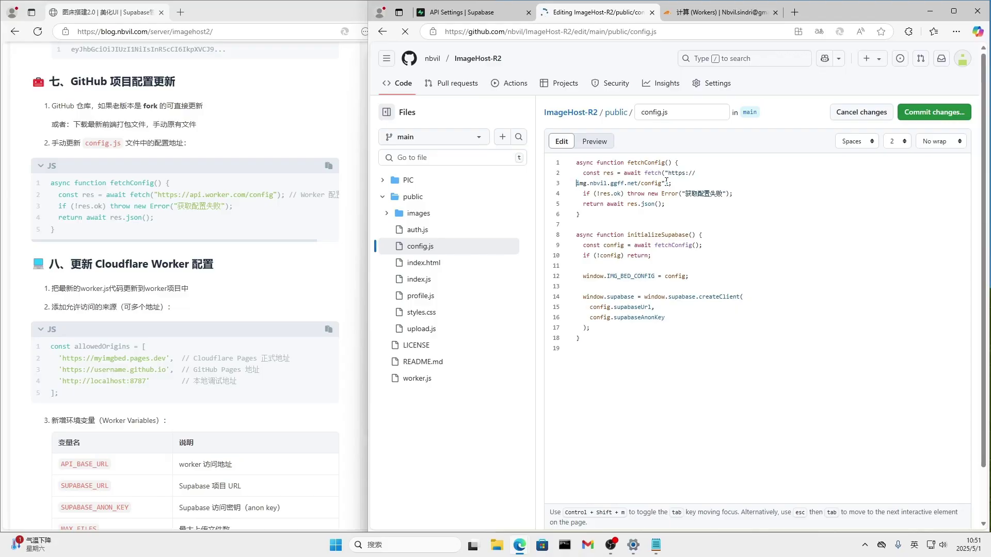
{"action": "key", "text": "Home"}
{"action": "key", "text": "BackSpace"}
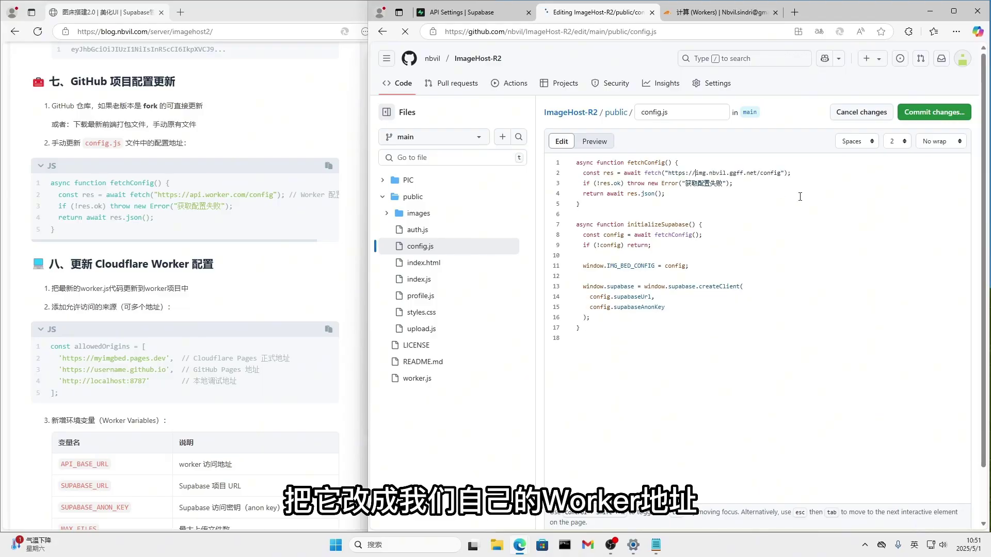
{"action": "left_click", "coordinate": [925, 118]}
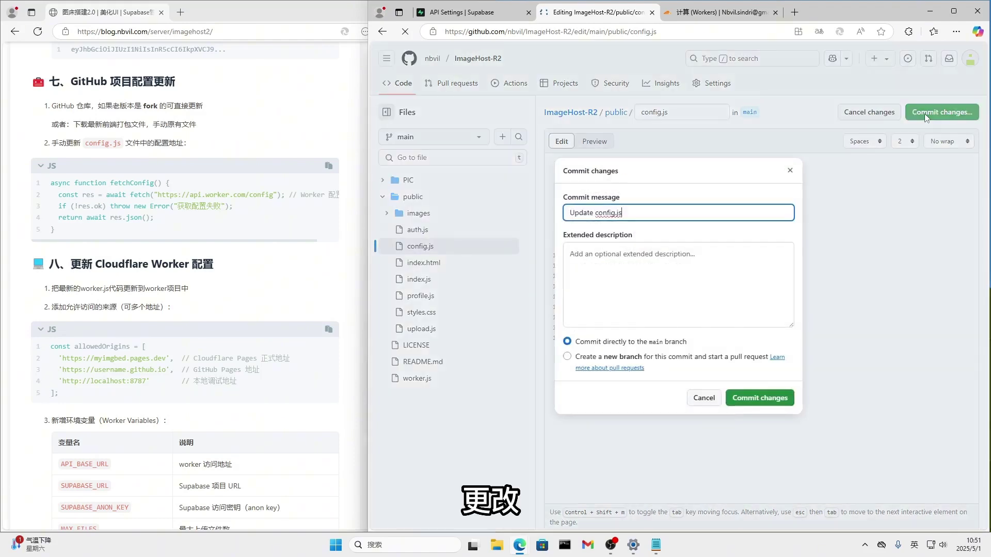
{"action": "left_click", "coordinate": [770, 399]}
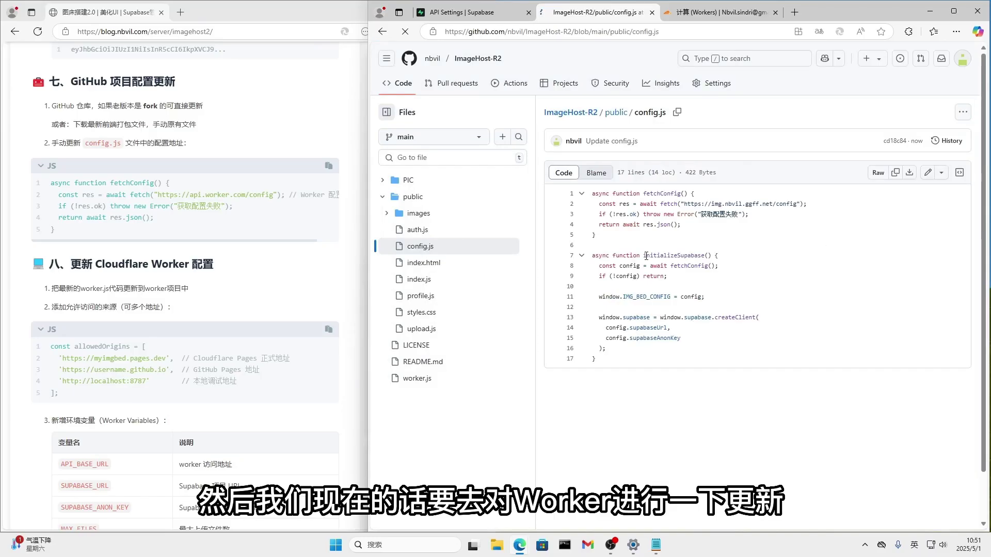
Open worker.js in the repository, then open the image Worker's code editor in Cloudflare.
{"action": "scroll", "coordinate": [262, 293], "scroll_direction": "down", "scroll_amount": 3}
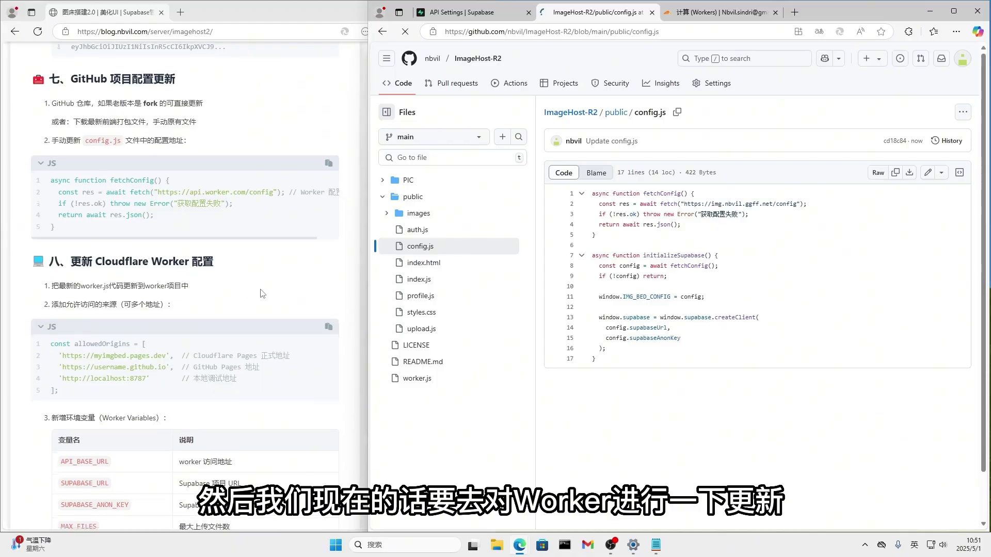
{"action": "scroll", "coordinate": [262, 293], "scroll_direction": "down", "scroll_amount": 1}
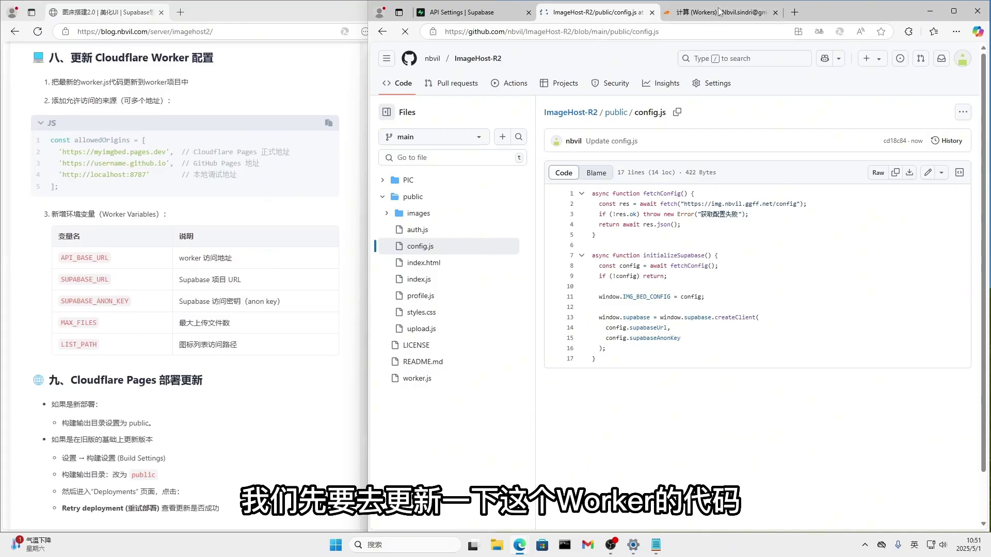
{"action": "left_click", "coordinate": [424, 382]}
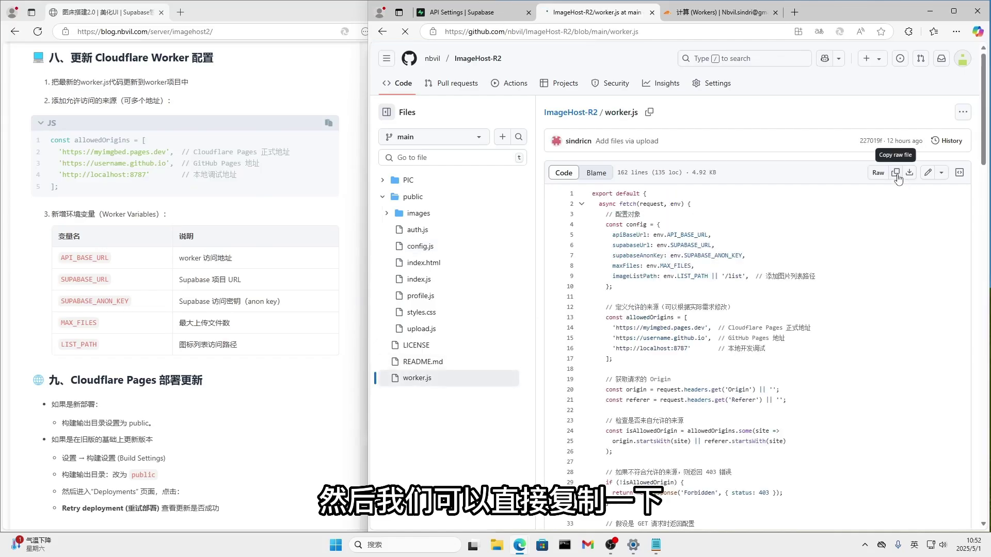
{"action": "left_click", "coordinate": [717, 12]}
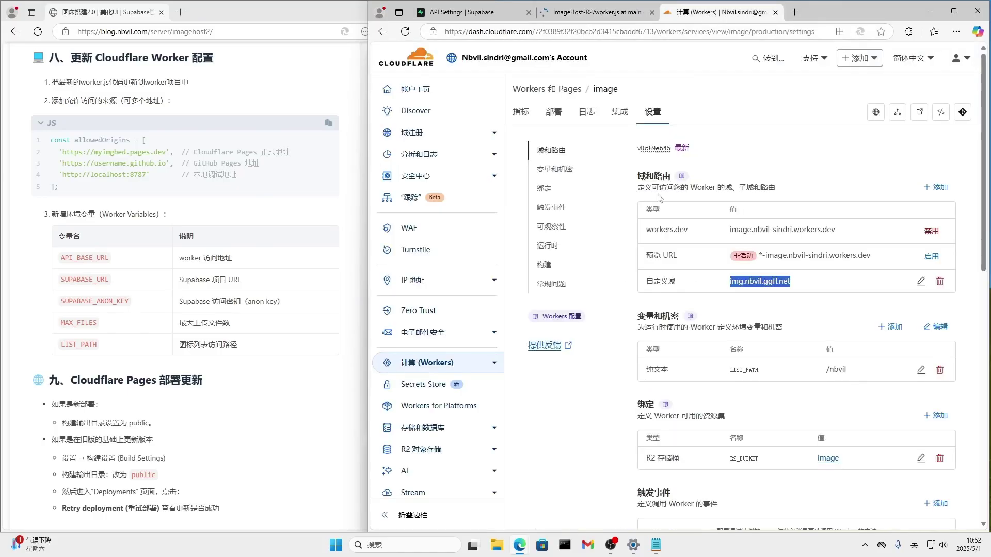
{"action": "left_click", "coordinate": [940, 113]}
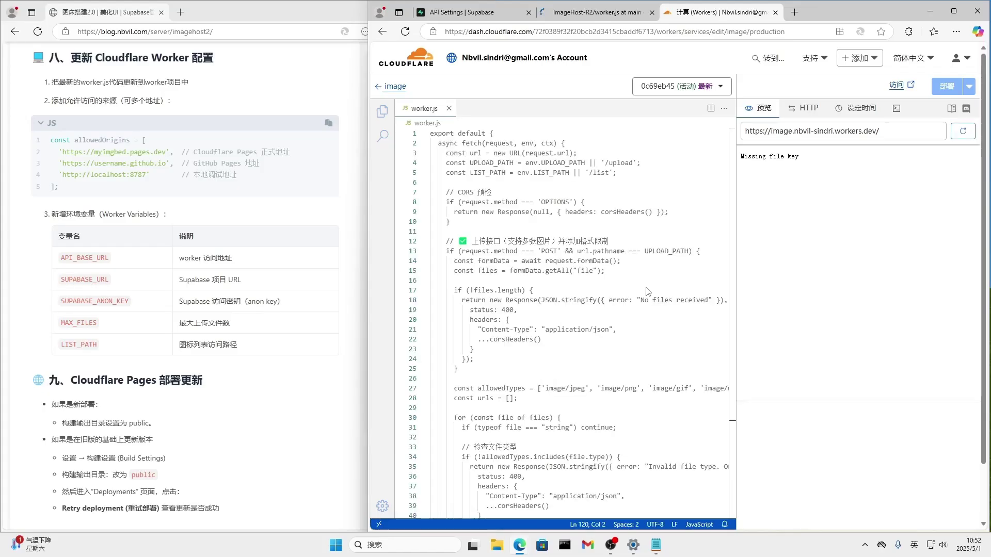
Replace the image Worker's code with the new 162-line worker.js from GitHub.
{"action": "left_click", "coordinate": [576, 302]}
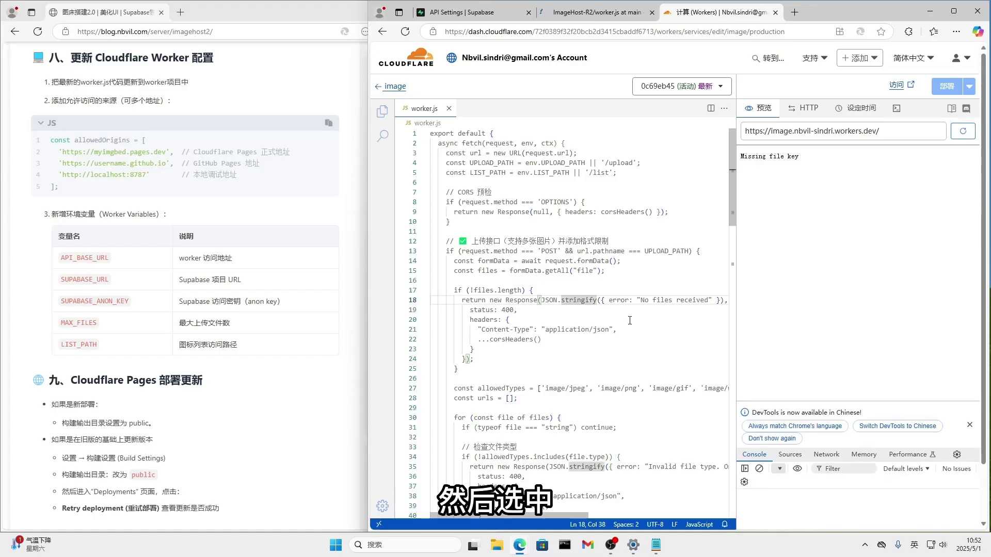
{"action": "left_click", "coordinate": [630, 320]}
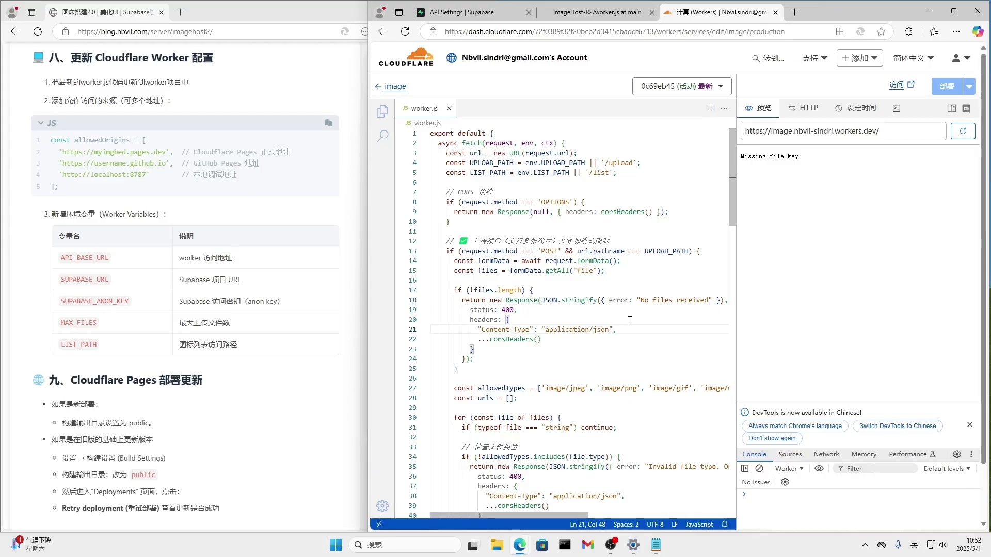
{"action": "key", "text": "ctrl+a"}
{"action": "key", "text": "Delete"}
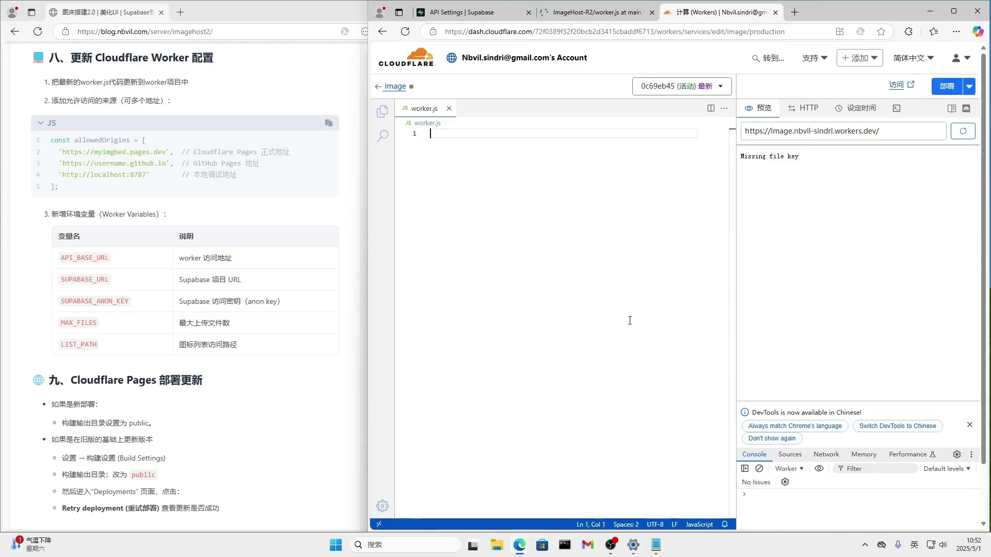
{"action": "key", "text": "ctrl+v"}
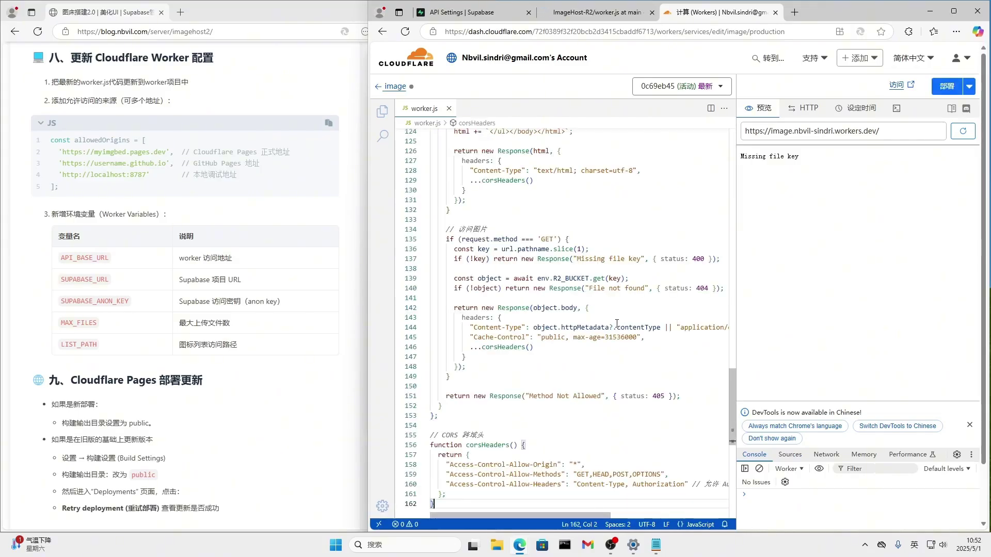
{"action": "scroll", "coordinate": [616, 324], "scroll_direction": "up", "scroll_amount": 20}
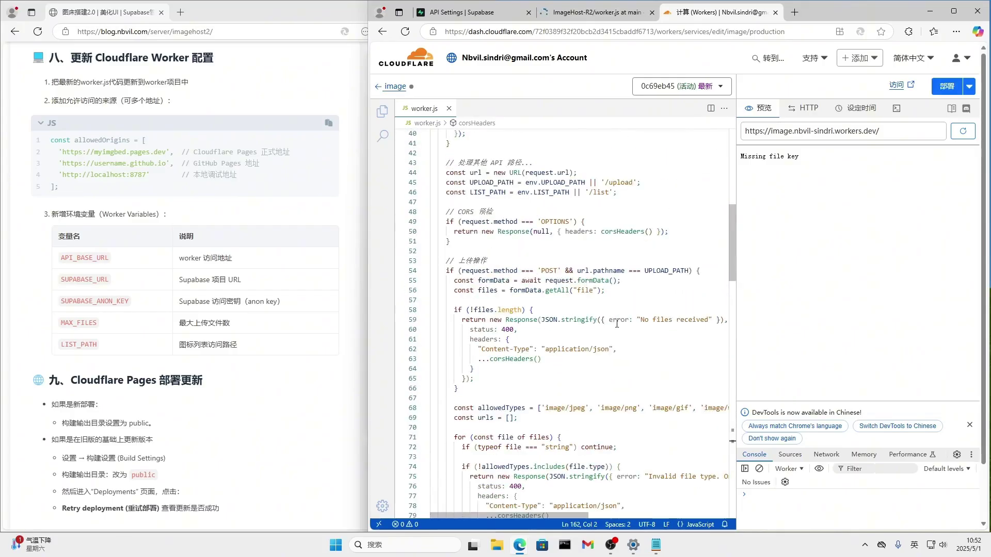
{"action": "scroll", "coordinate": [616, 323], "scroll_direction": "up", "scroll_amount": 12}
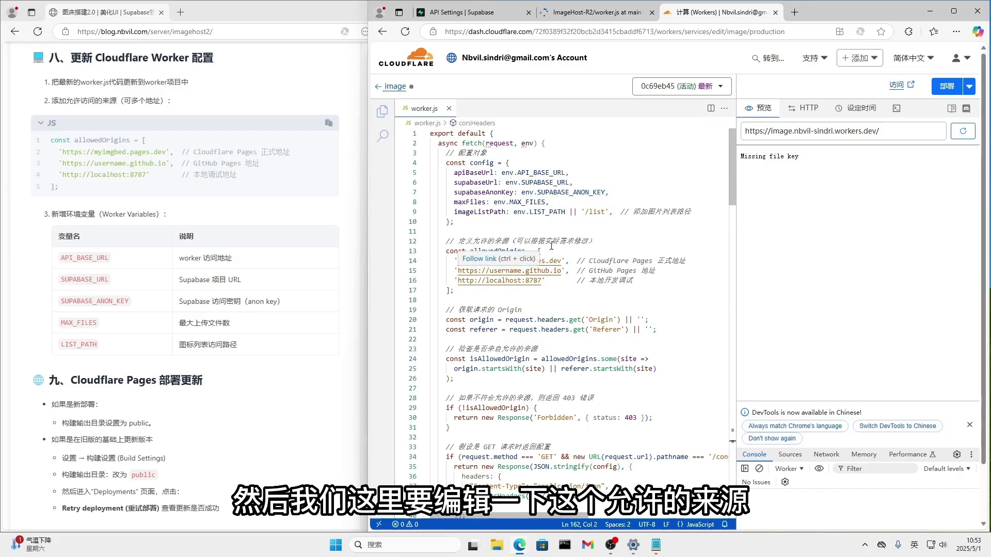
Check the allowed-origins comment on line 12 and open the Cloudflare dashboard home in a new tab.
{"action": "left_click_drag", "start_coordinate": [472, 241], "coordinate": [509, 240]}
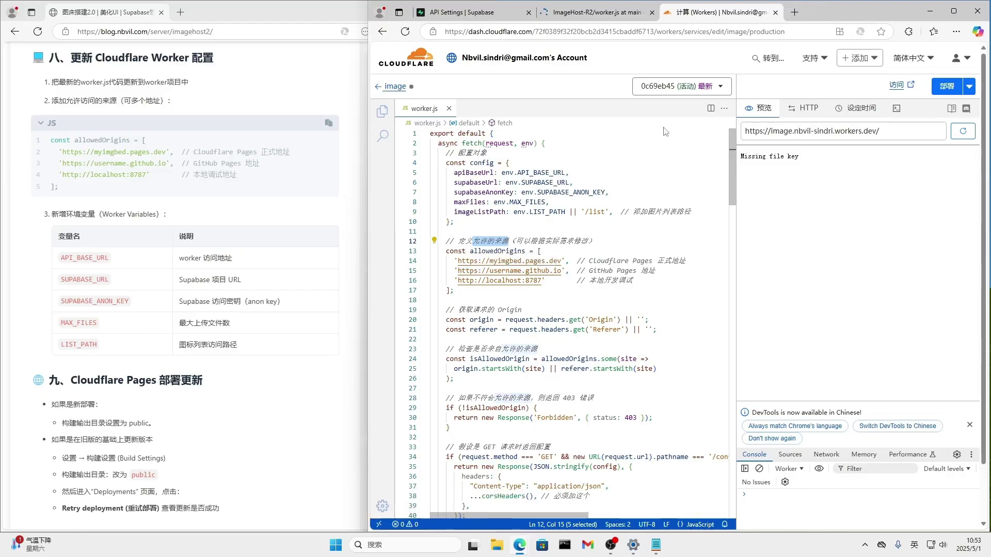
{"action": "left_click", "coordinate": [794, 12]}
{"action": "left_click", "coordinate": [598, 50]}
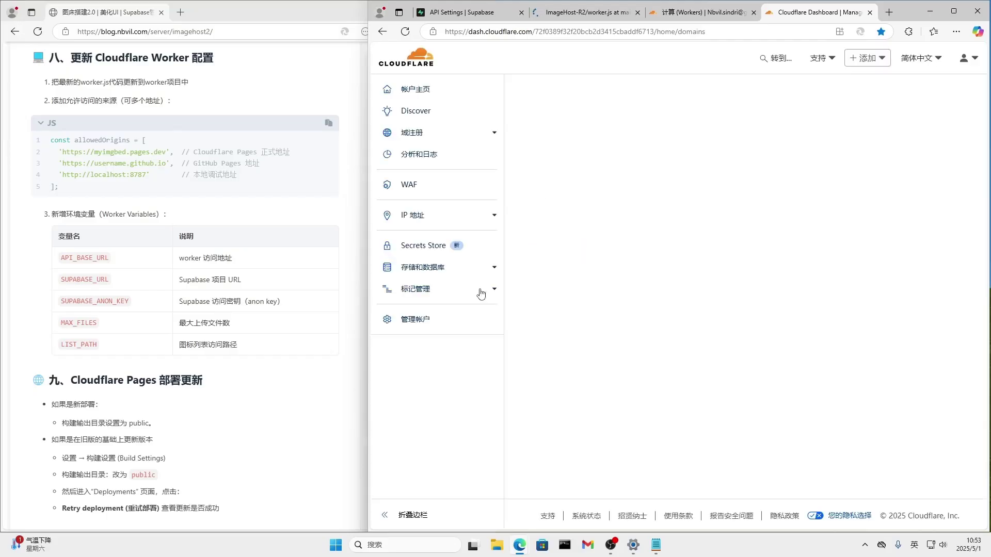
Open the nbvil Pages project and load image.nbvil.ggff.net in a new tab to confirm the upload page.
{"action": "left_click", "coordinate": [448, 363]}
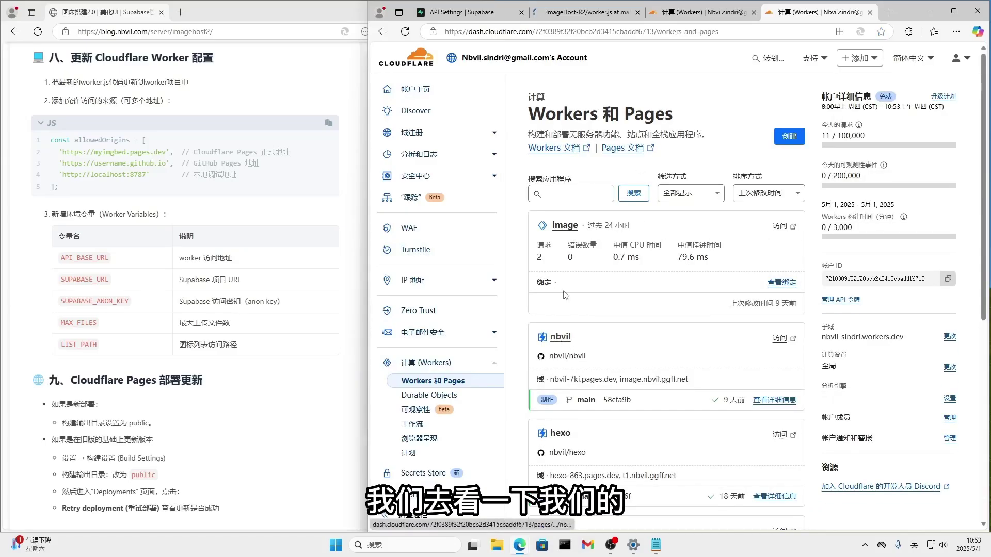
{"action": "left_click", "coordinate": [560, 336]}
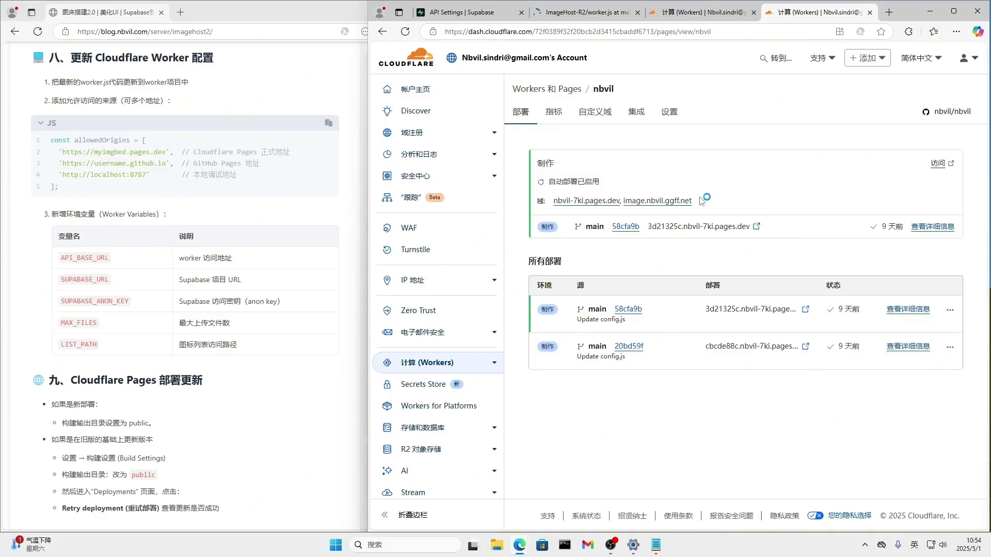
{"action": "right_click", "coordinate": [662, 206]}
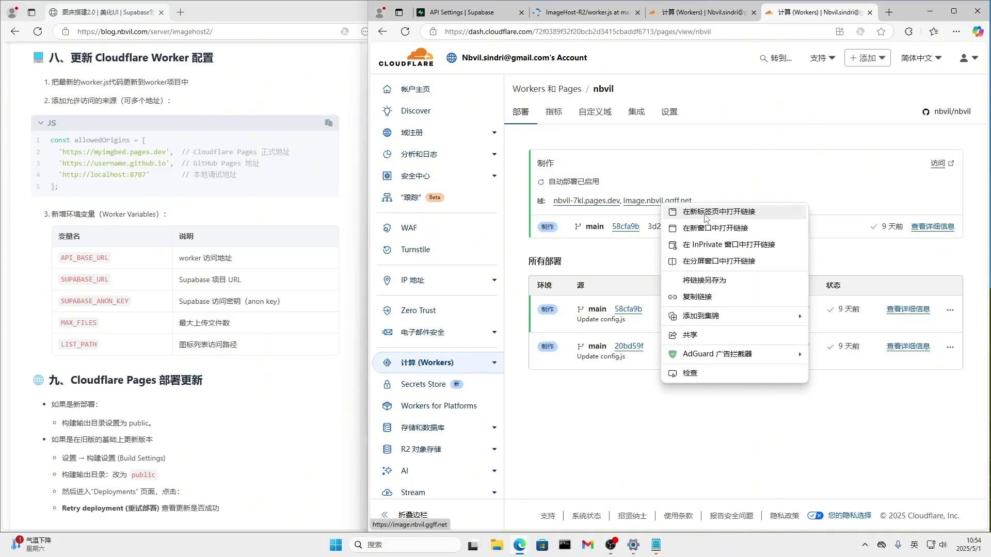
{"action": "left_click", "coordinate": [708, 214]}
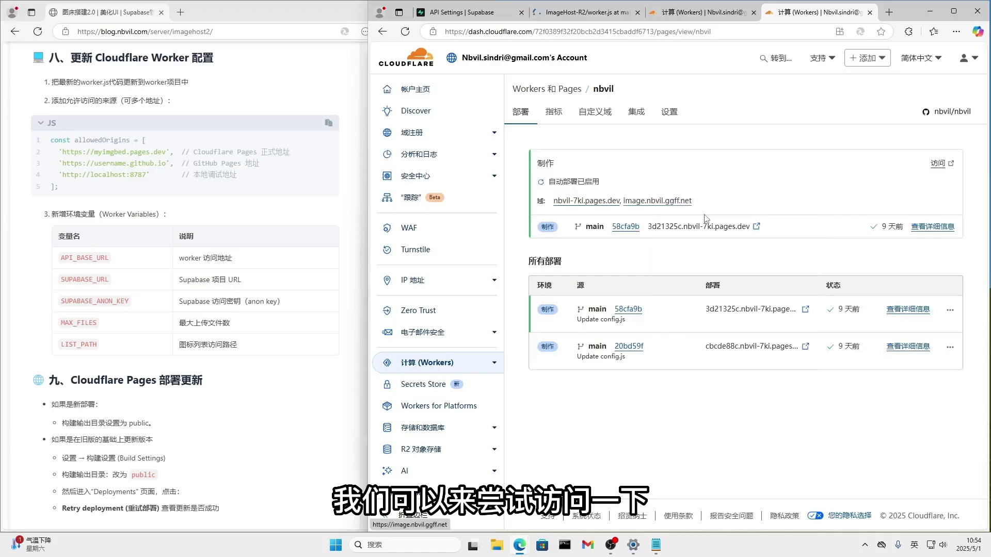
{"action": "left_click", "coordinate": [815, 15]}
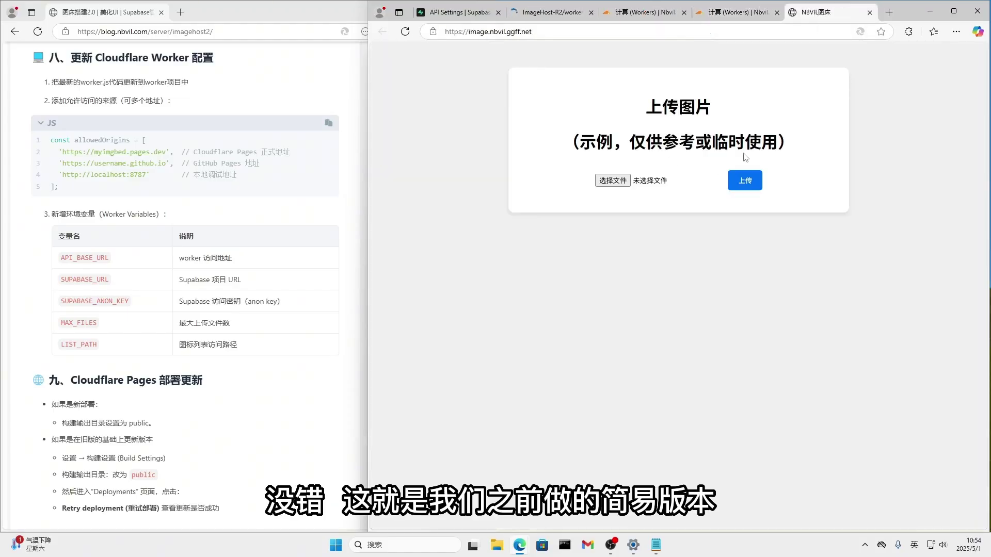
Back in nbvil, select the image.nbvil.ggff.net domain and go to the image worker's code editor.
{"action": "left_click", "coordinate": [733, 21]}
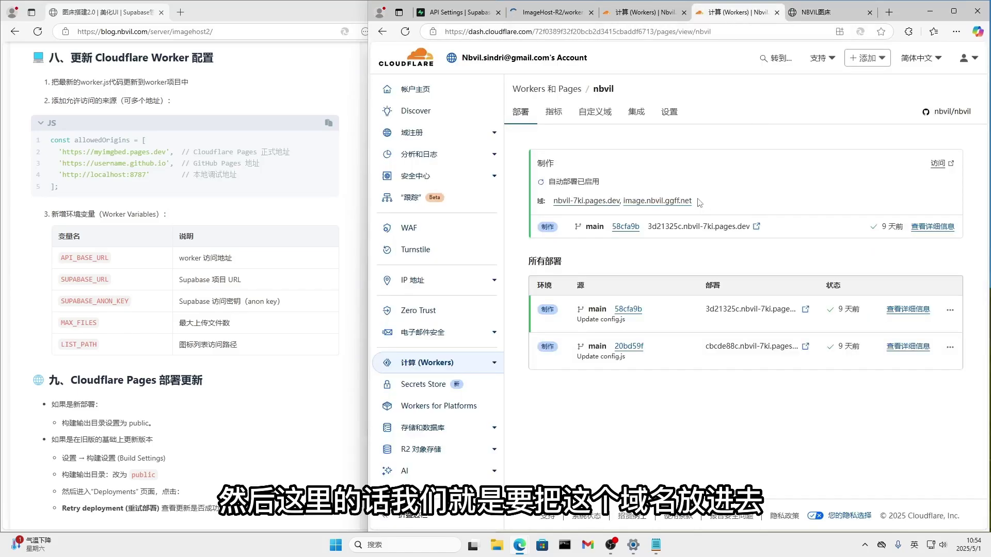
{"action": "left_click_drag", "start_coordinate": [692, 201], "coordinate": [625, 203]}
{"action": "key", "text": "ctrl+c"}
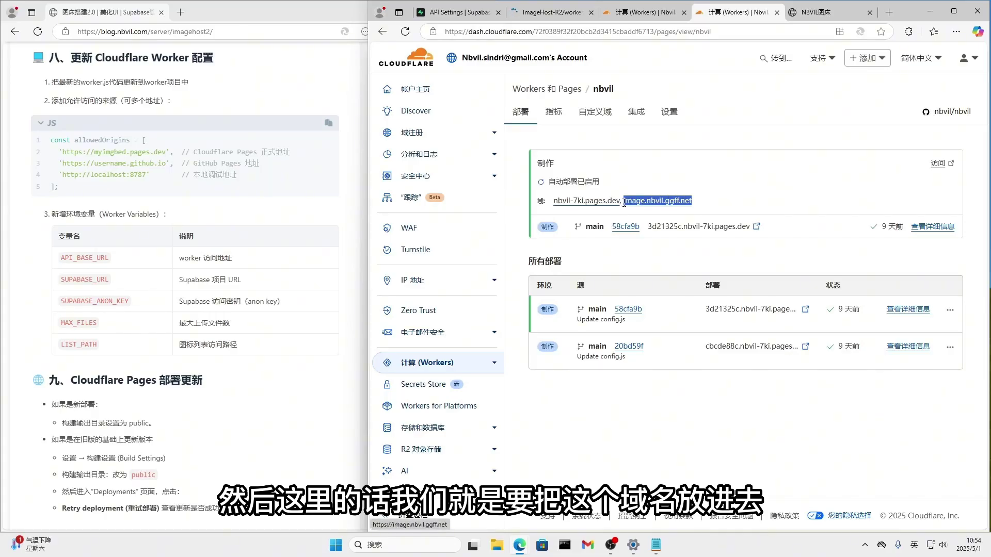
{"action": "left_click", "coordinate": [635, 19]}
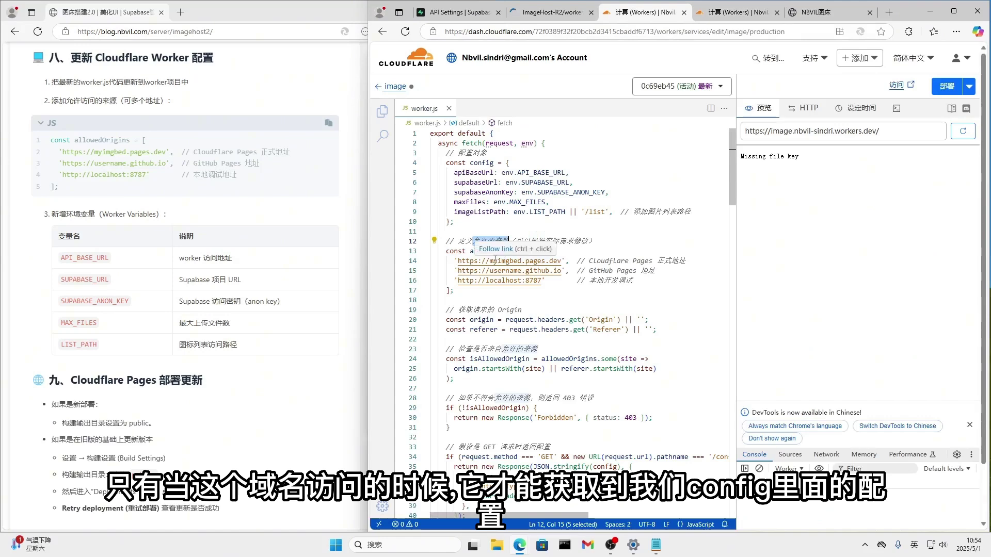
In worker.js, replace the myimgbed.pages.dev origin with image.nbvil.ggff.net, remove the other two origins, and deploy.
{"action": "left_click_drag", "start_coordinate": [489, 261], "coordinate": [561, 261]}
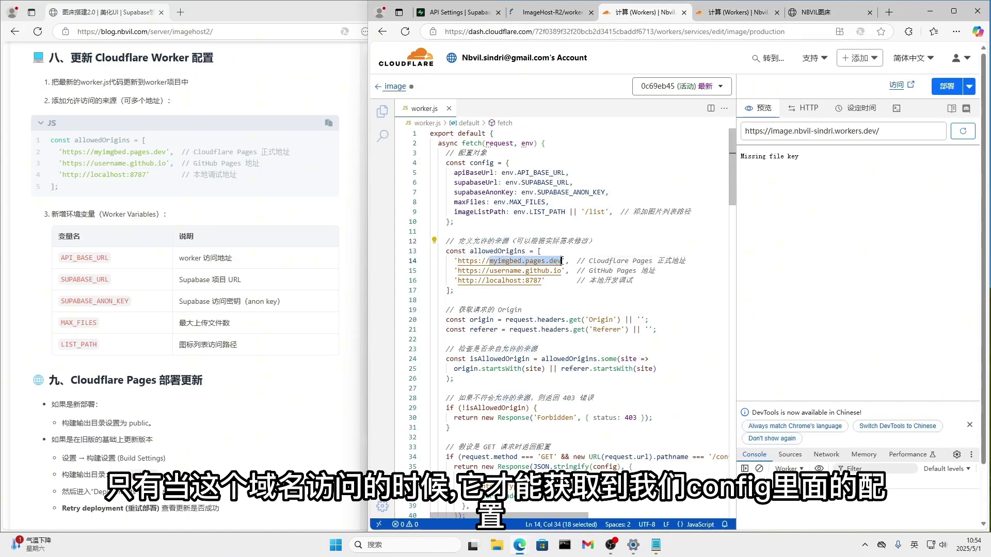
{"action": "key", "text": "ctrl+v"}
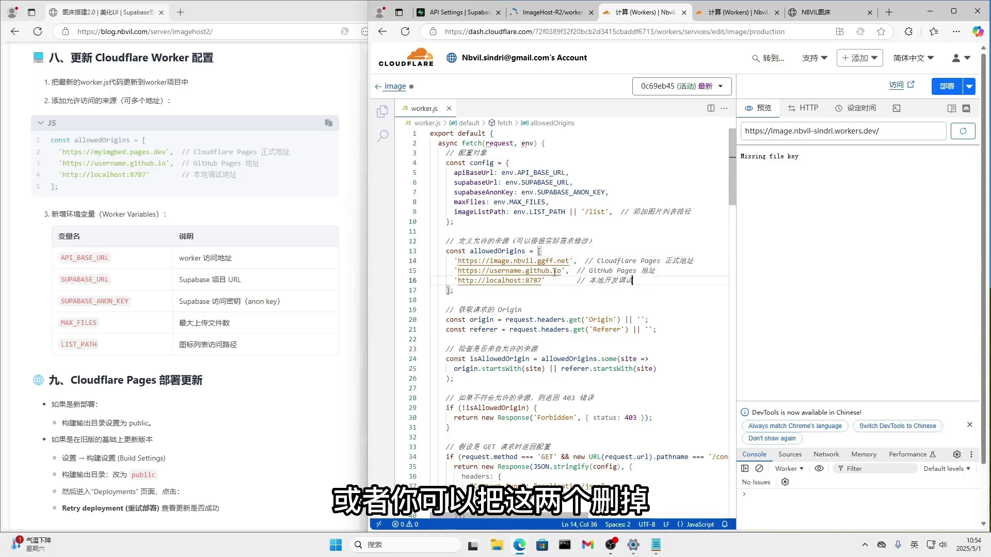
{"action": "left_click_drag", "start_coordinate": [637, 281], "coordinate": [453, 271]}
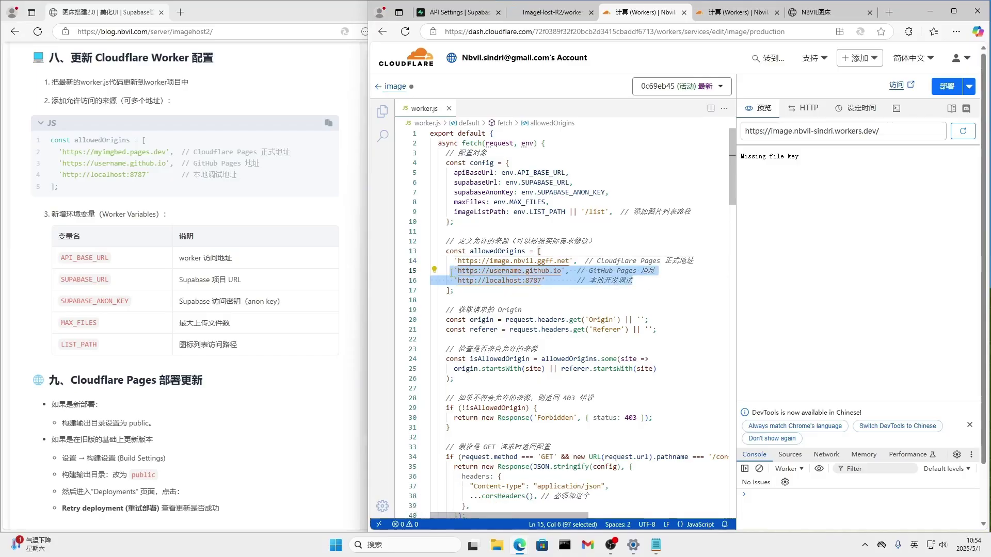
{"action": "key", "text": "BackSpace"}
{"action": "key", "text": "BackSpace"}
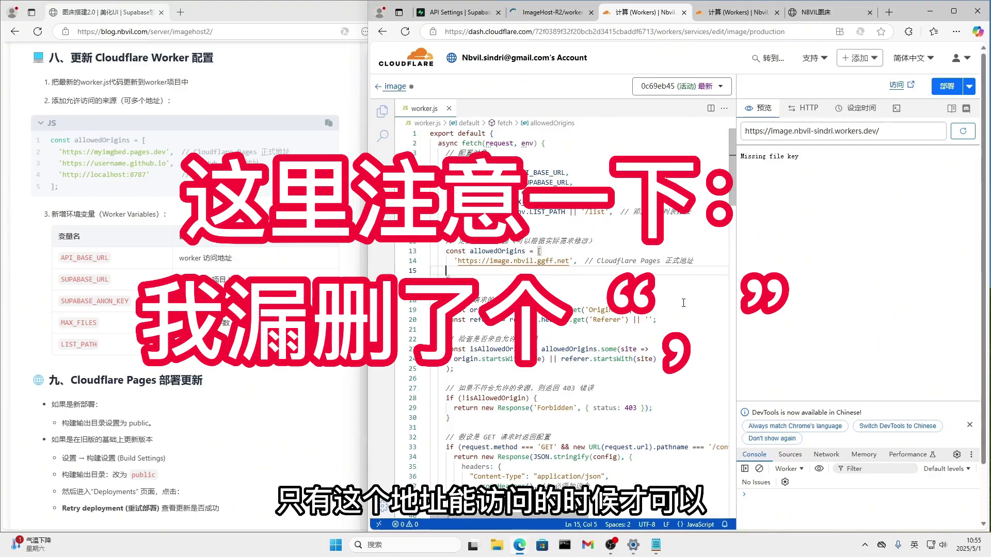
{"action": "scroll", "coordinate": [684, 304], "scroll_direction": "down", "scroll_amount": 5}
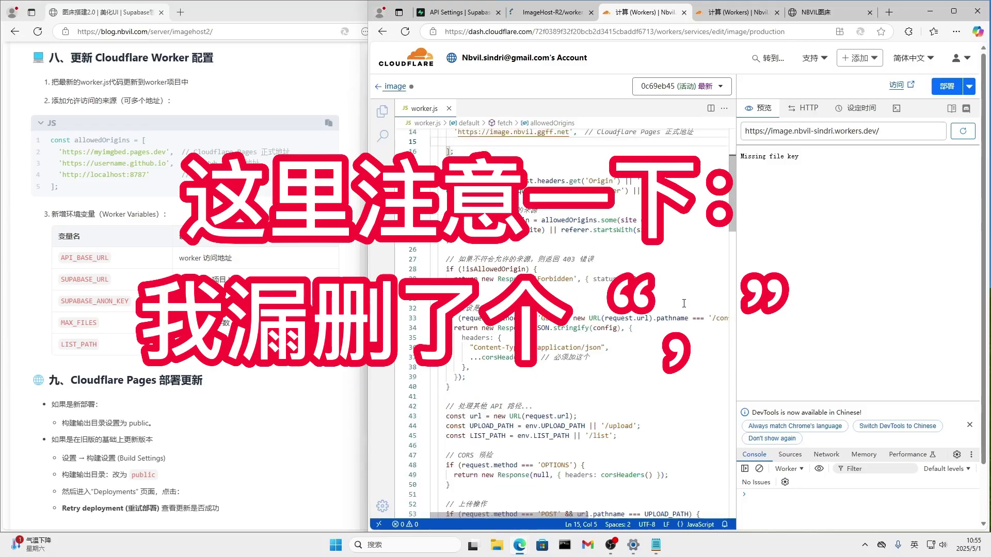
{"action": "scroll", "coordinate": [683, 303], "scroll_direction": "up", "scroll_amount": 5}
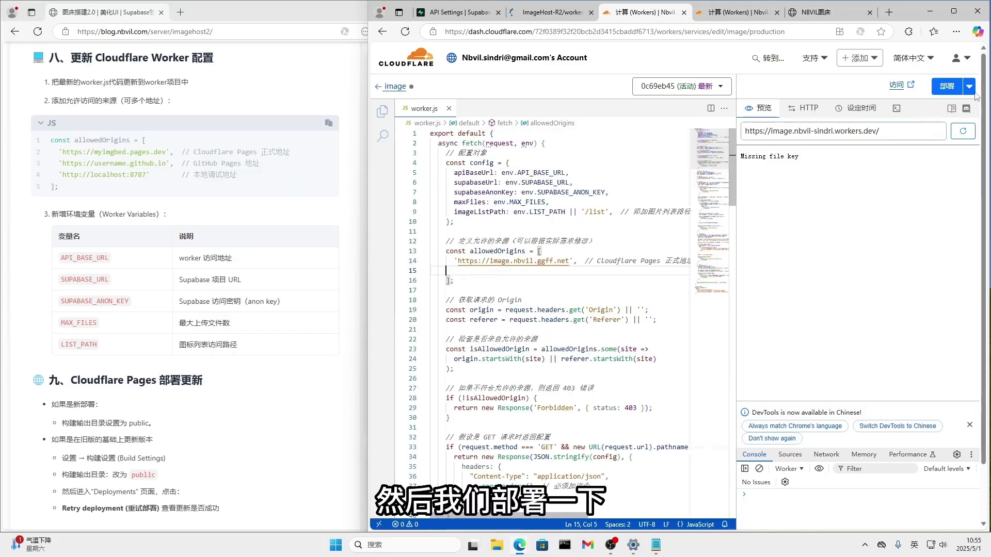
{"action": "left_click", "coordinate": [946, 88]}
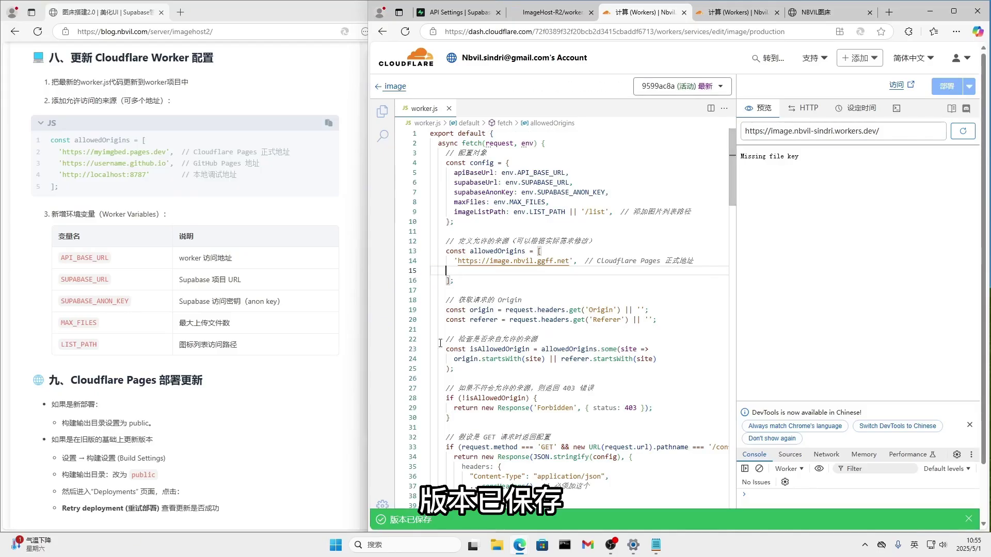
{"action": "left_click", "coordinate": [393, 89]}
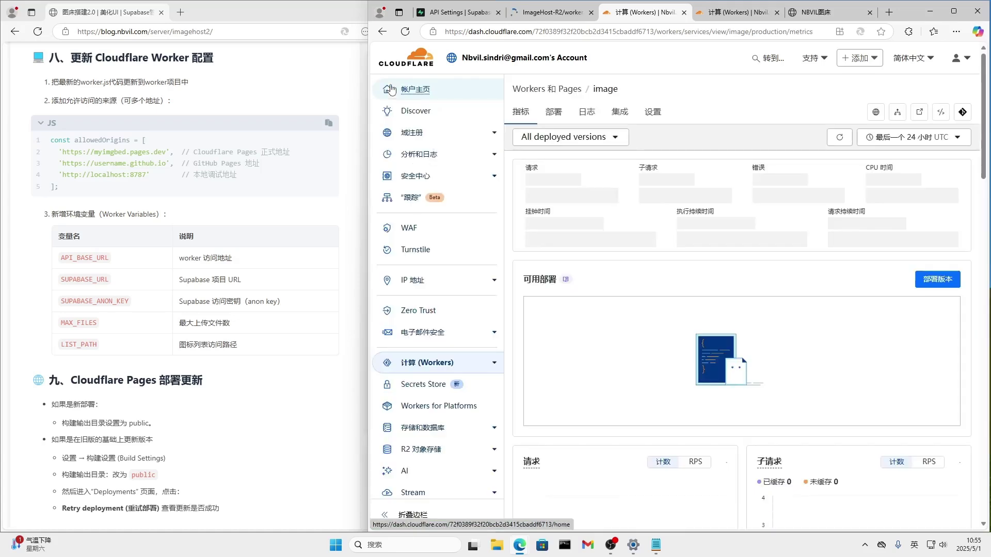
In the image worker's settings, open a new environment variable form next to the existing LIST_PATH.
{"action": "left_click", "coordinate": [653, 112]}
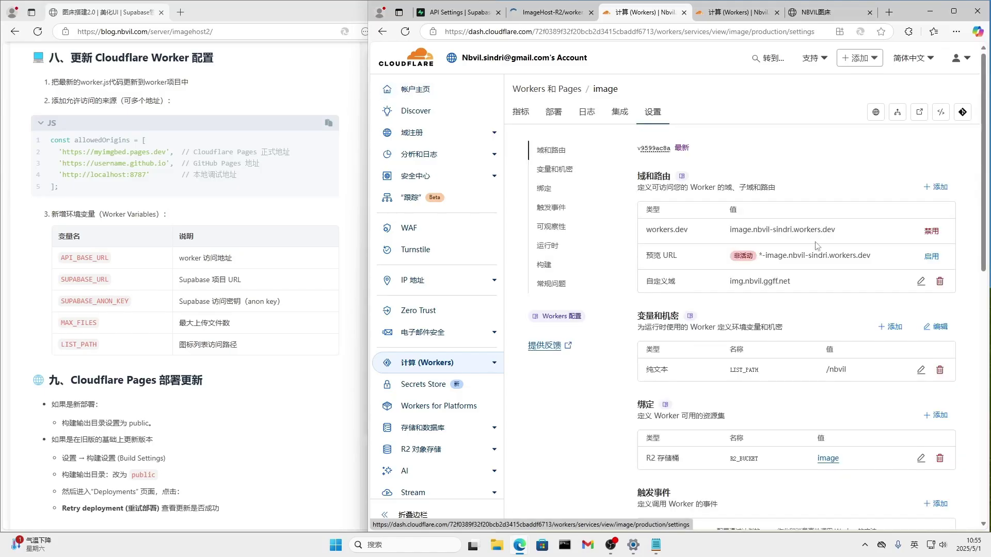
{"action": "scroll", "coordinate": [825, 318], "scroll_direction": "down", "scroll_amount": 2}
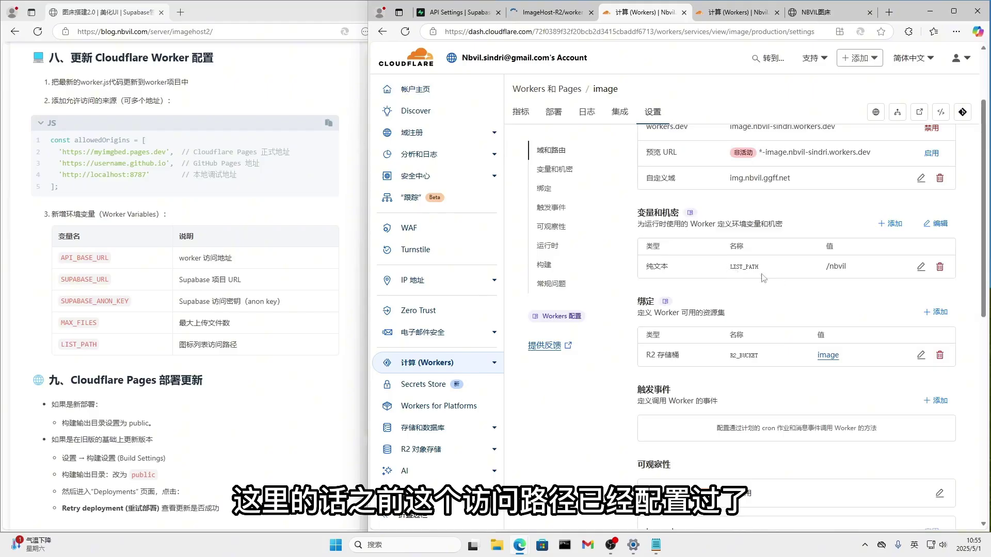
{"action": "left_click_drag", "start_coordinate": [729, 267], "coordinate": [758, 268]}
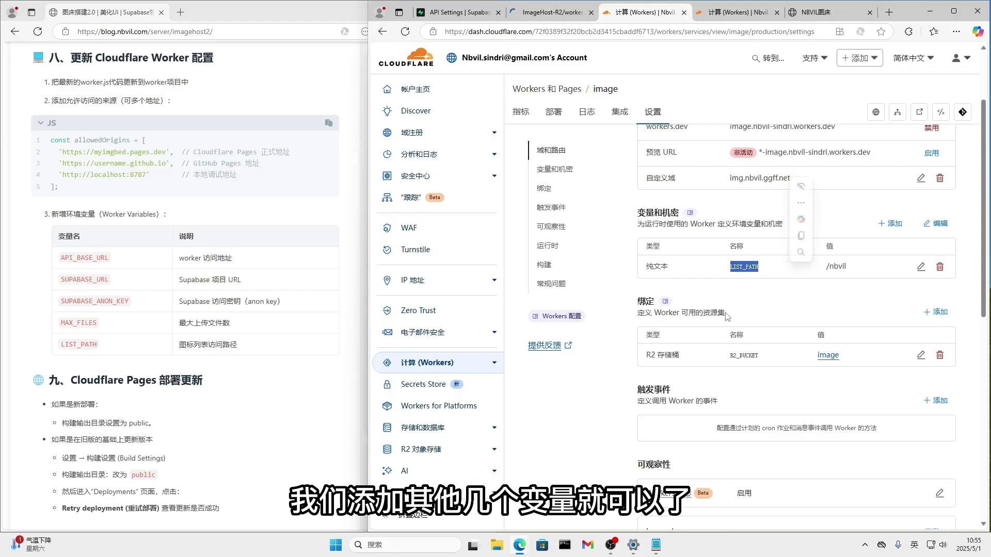
{"action": "left_click", "coordinate": [891, 224]}
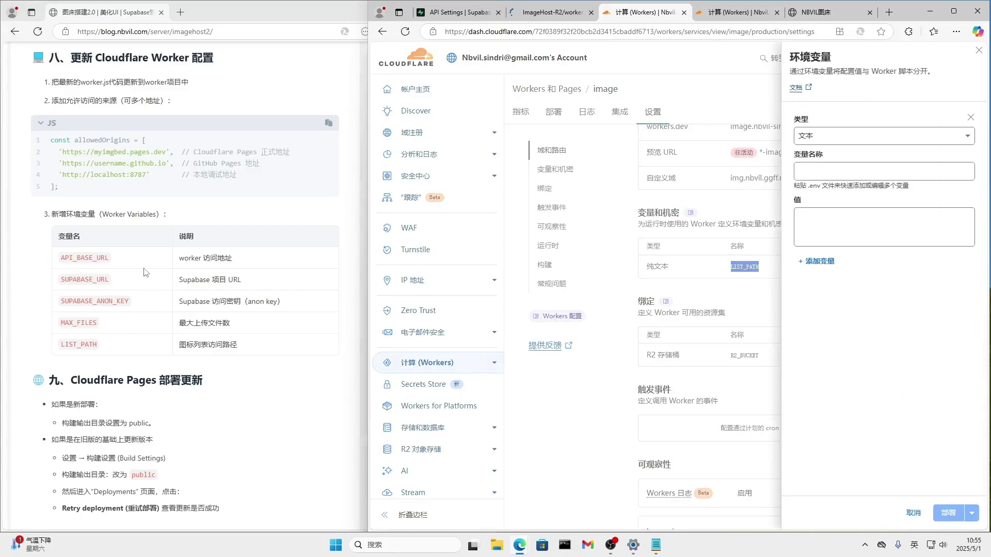
Copy API_BASE_URL from the blog's variable table and paste it as the new variable's name.
{"action": "left_click_drag", "start_coordinate": [111, 260], "coordinate": [47, 258]}
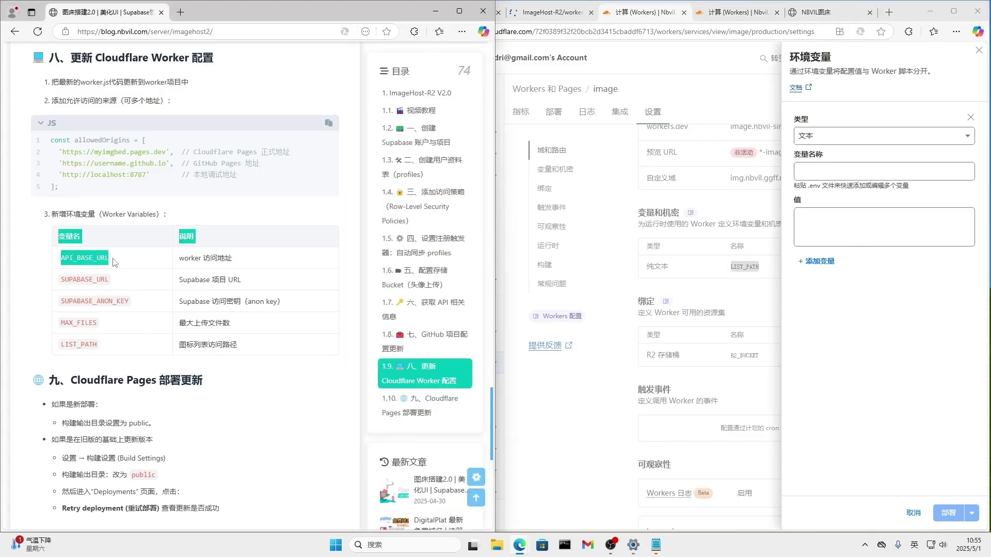
{"action": "left_click", "coordinate": [78, 261]}
{"action": "left_click_drag", "start_coordinate": [60, 262], "coordinate": [116, 263]}
{"action": "key", "text": "ctrl+c"}
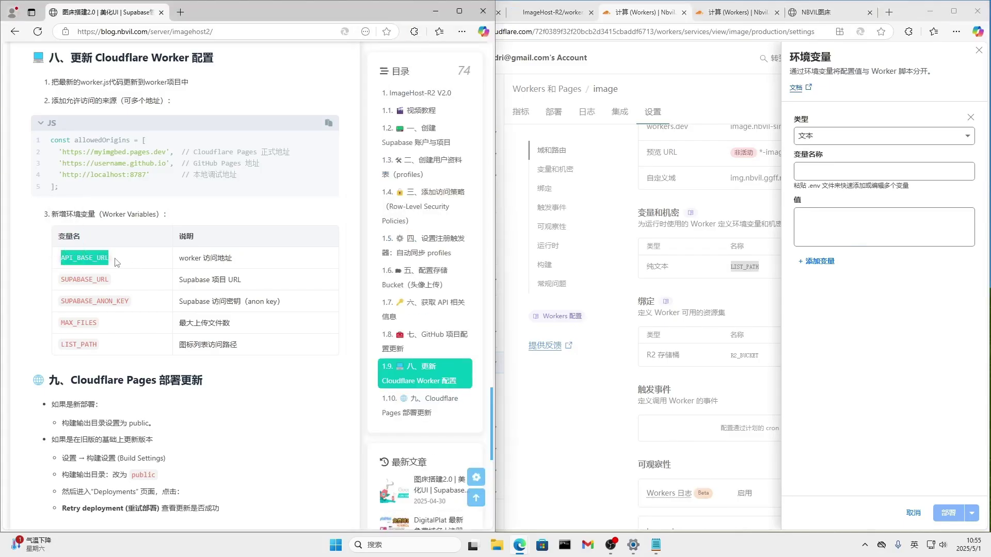
{"action": "left_click", "coordinate": [824, 176]}
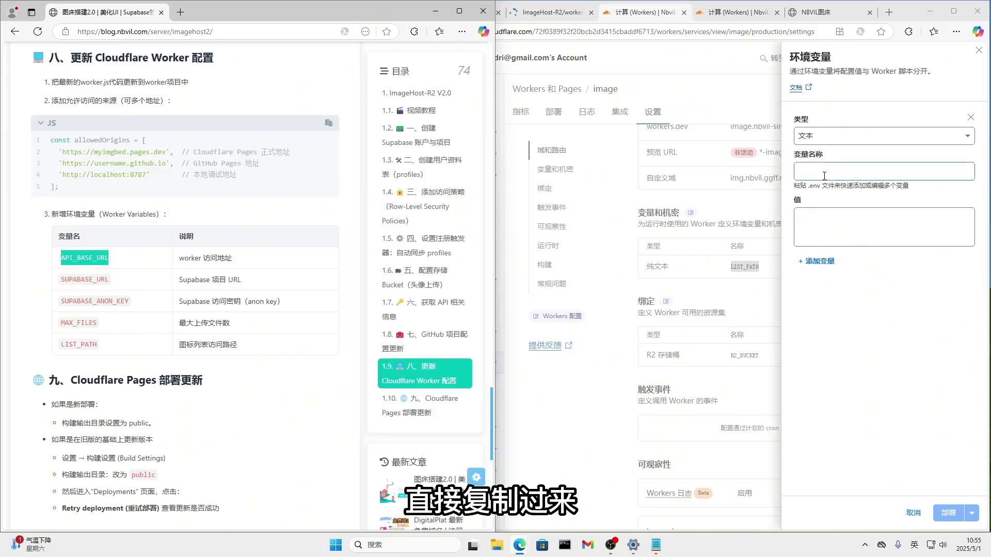
{"action": "left_click", "coordinate": [824, 176]}
{"action": "key", "text": "ctrl+v"}
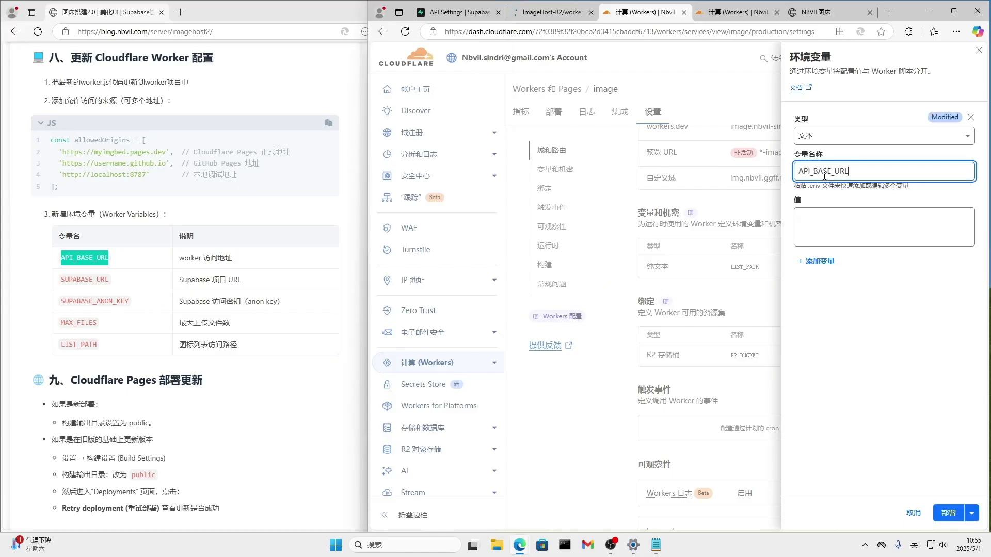
{"action": "left_click", "coordinate": [836, 231]}
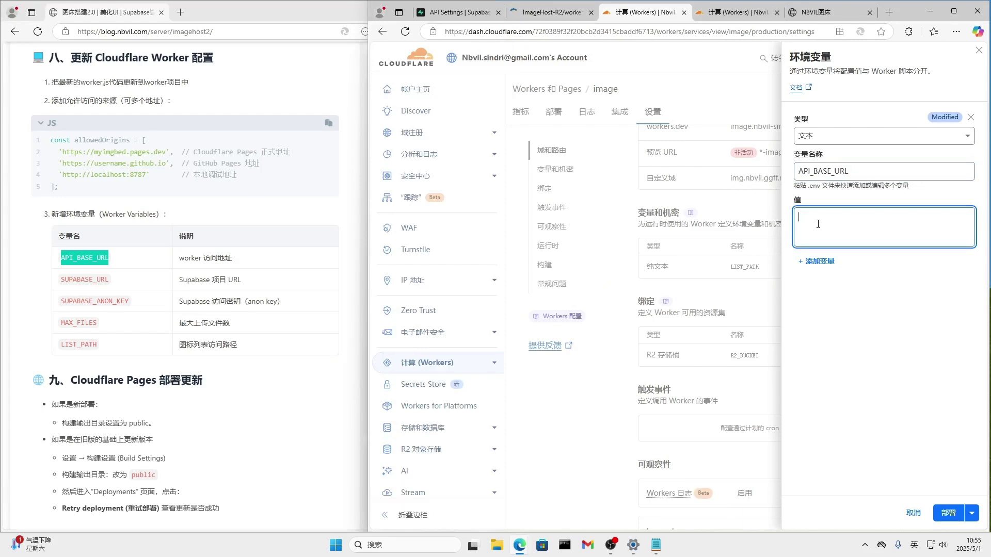
{"action": "left_click", "coordinate": [520, 20]}
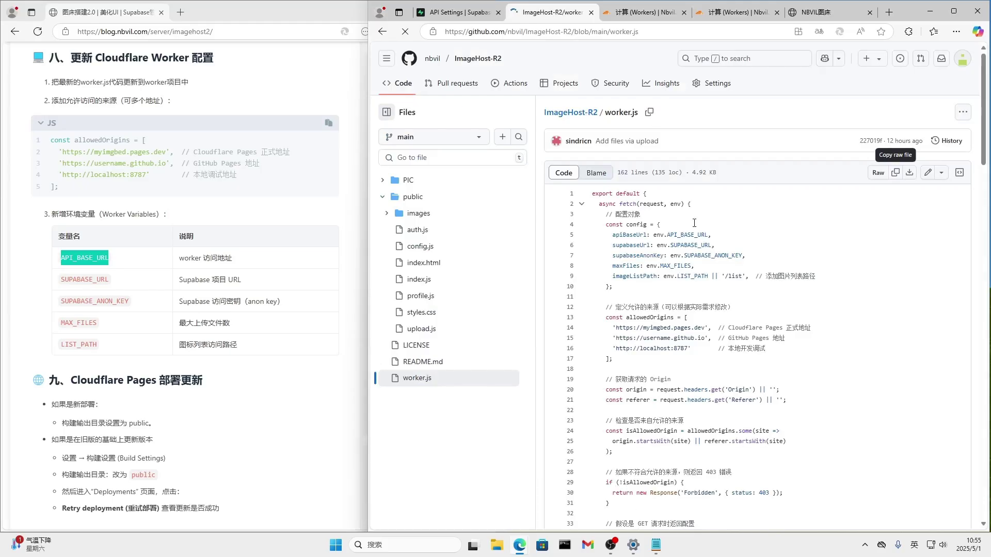
Copy the img.nbvil.ggff.net domain from public/config.js in GitHub and return to the variable form.
{"action": "left_click", "coordinate": [436, 248]}
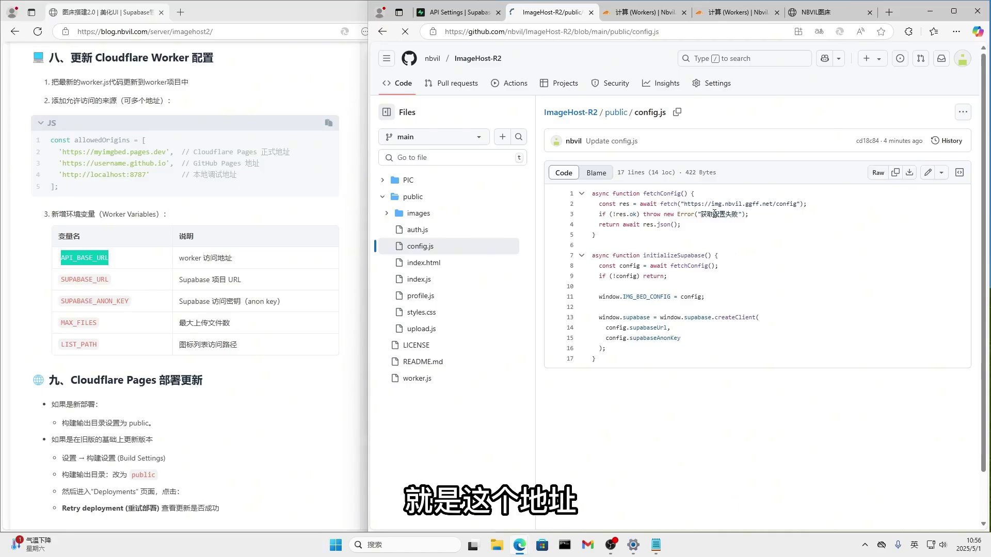
{"action": "left_click_drag", "start_coordinate": [711, 203], "coordinate": [772, 204]}
{"action": "key", "text": "ctrl+c"}
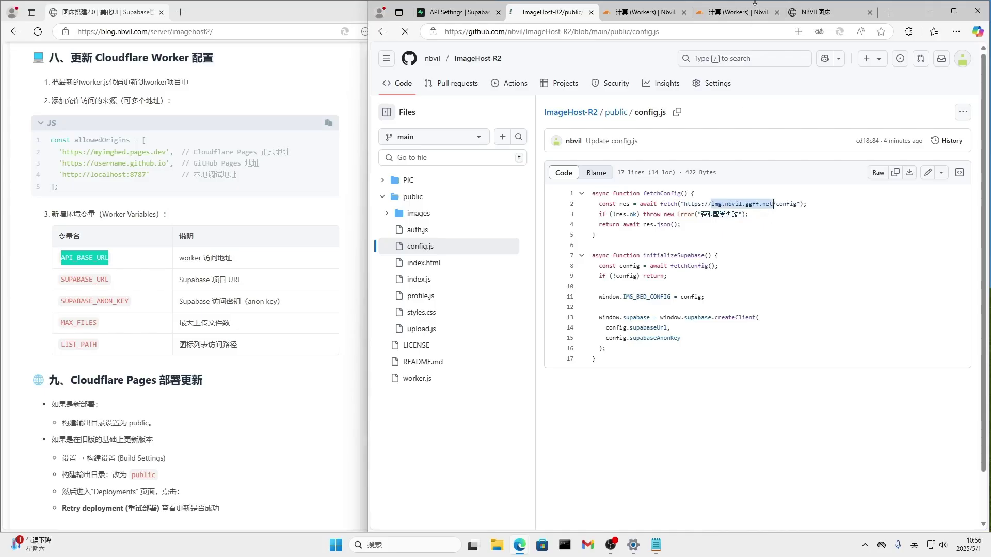
{"action": "left_click", "coordinate": [754, 11]}
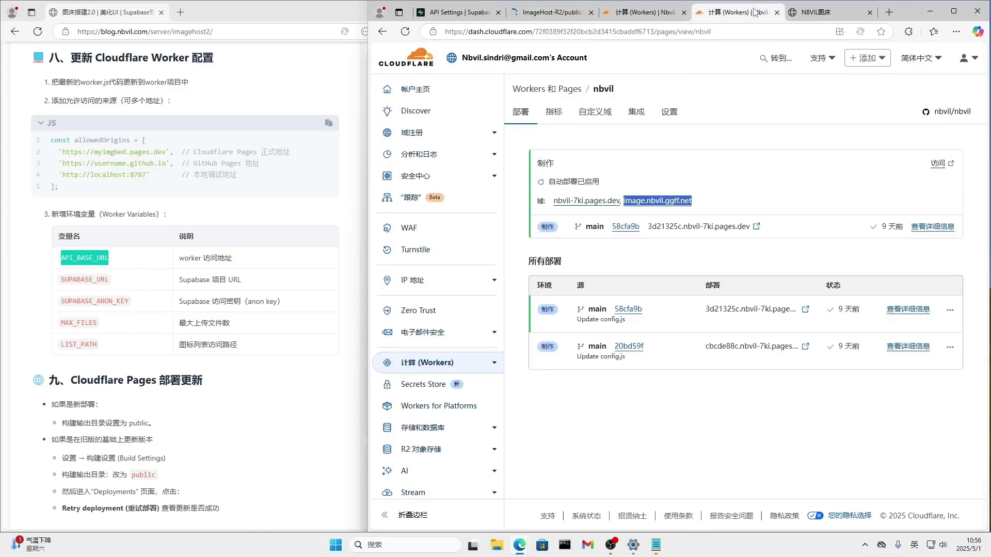
{"action": "left_click", "coordinate": [648, 12]}
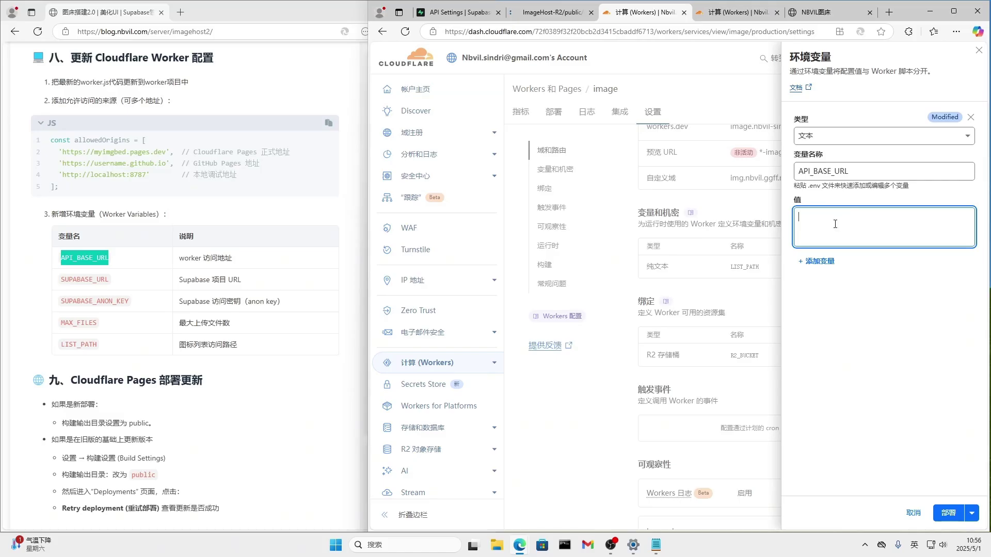
{"action": "key", "text": "ctrl+v"}
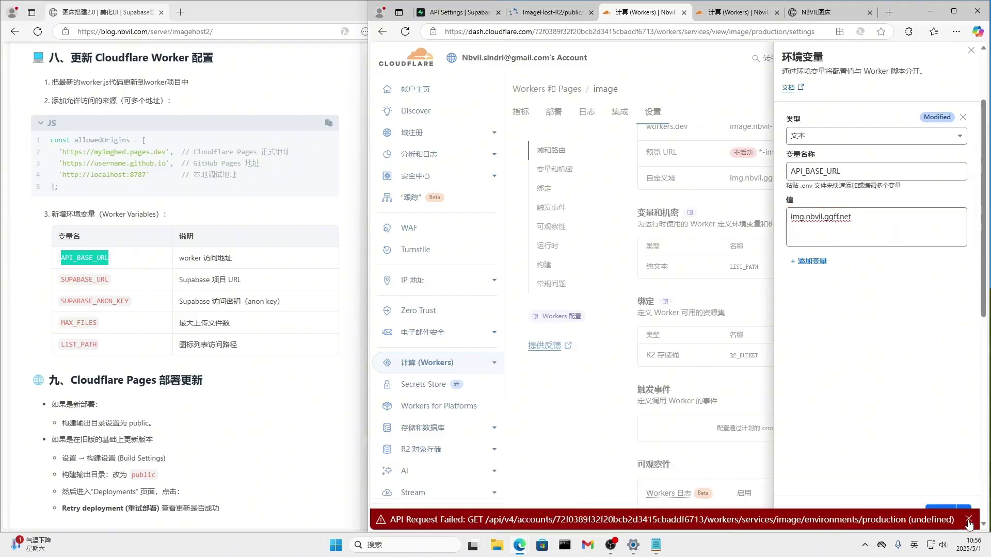
{"action": "left_click", "coordinate": [969, 522]}
{"action": "left_click", "coordinate": [821, 230]}
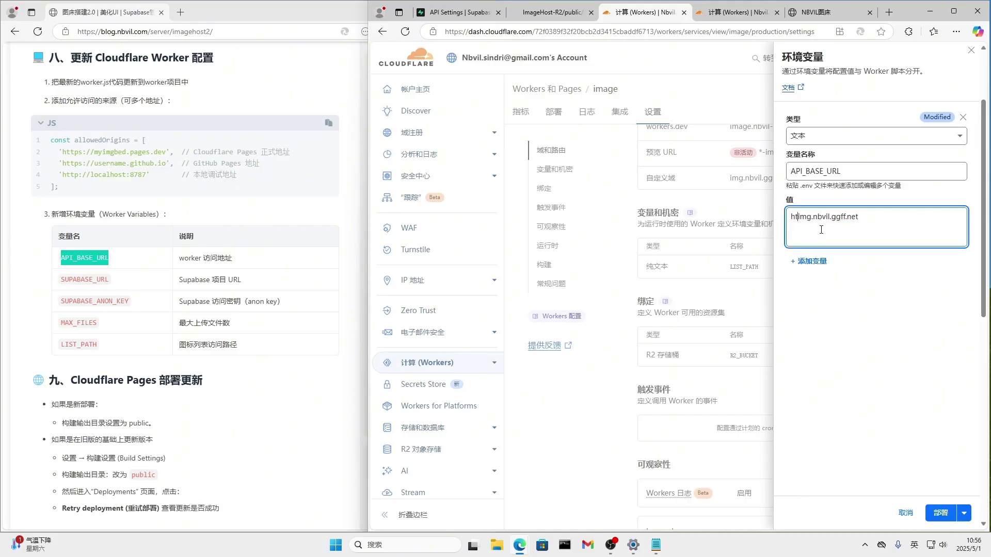
{"action": "type", "text": "https://"}
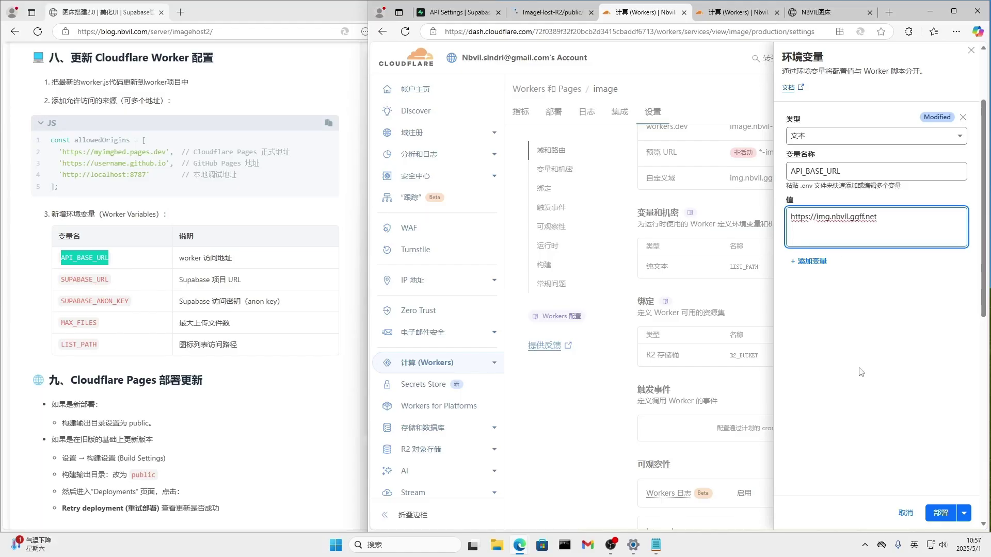
{"action": "left_click", "coordinate": [942, 518]}
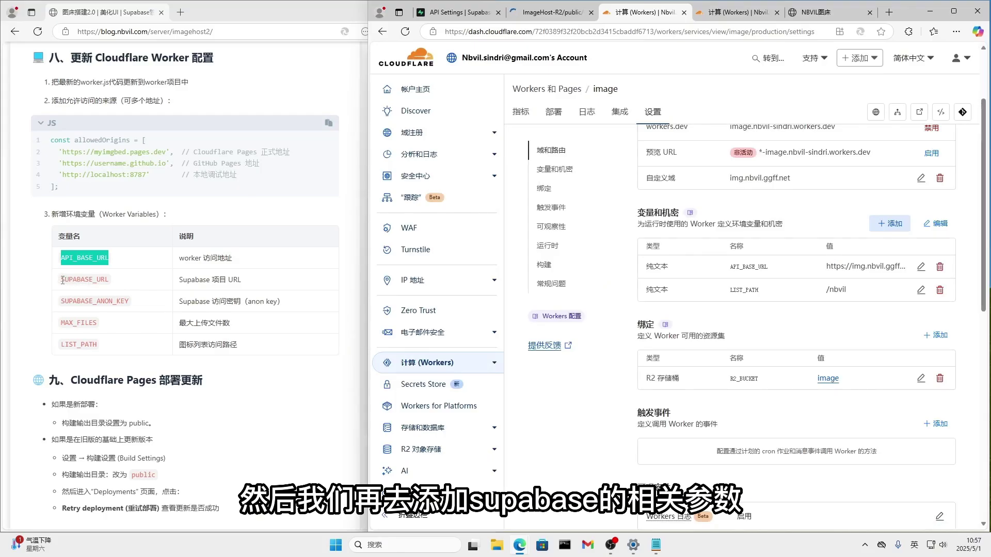
Start a new worker variable named SUPABASE_URL, copied from the blog's table.
{"action": "left_click_drag", "start_coordinate": [62, 280], "coordinate": [127, 284]}
{"action": "key", "text": "ctrl+c"}
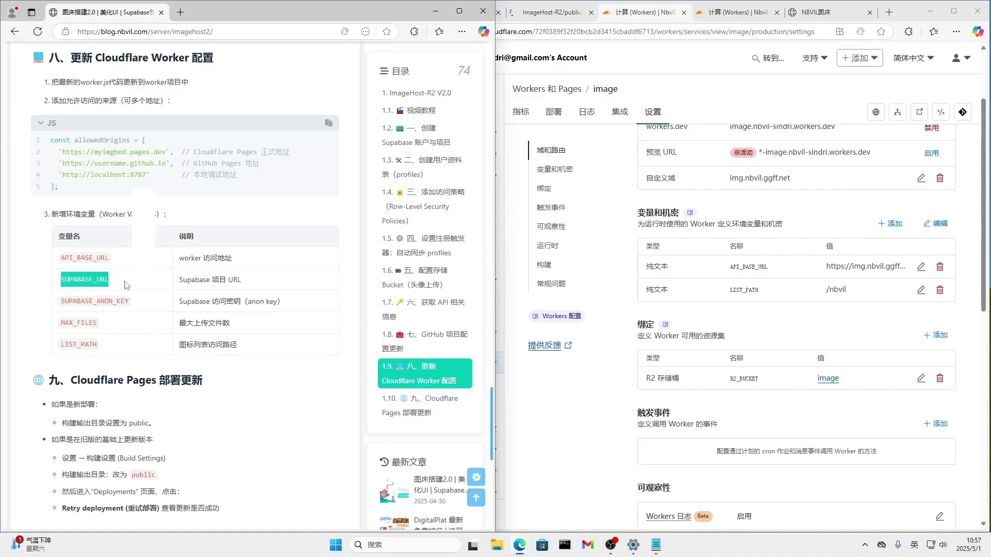
{"action": "left_click", "coordinate": [891, 228]}
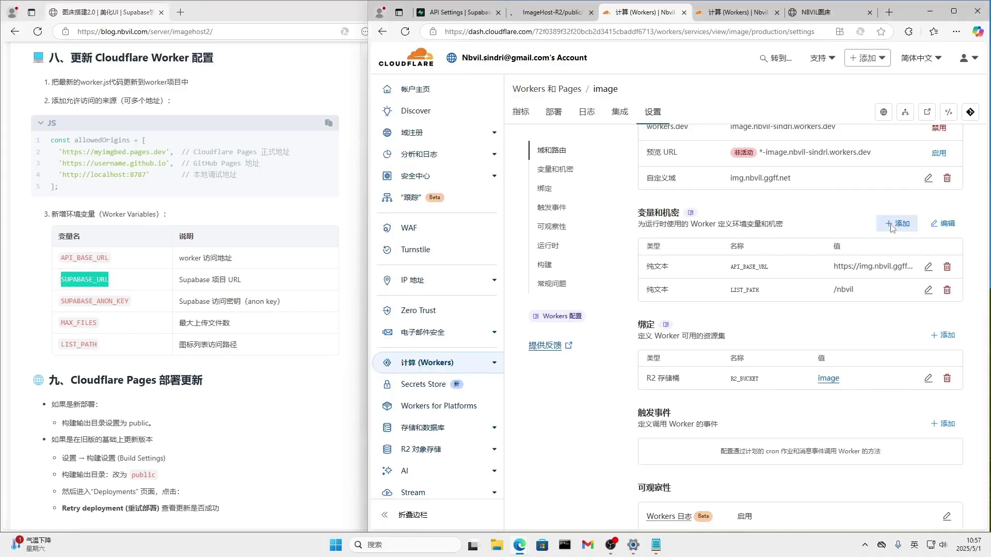
{"action": "left_click", "coordinate": [847, 173]}
{"action": "key", "text": "ctrl+v"}
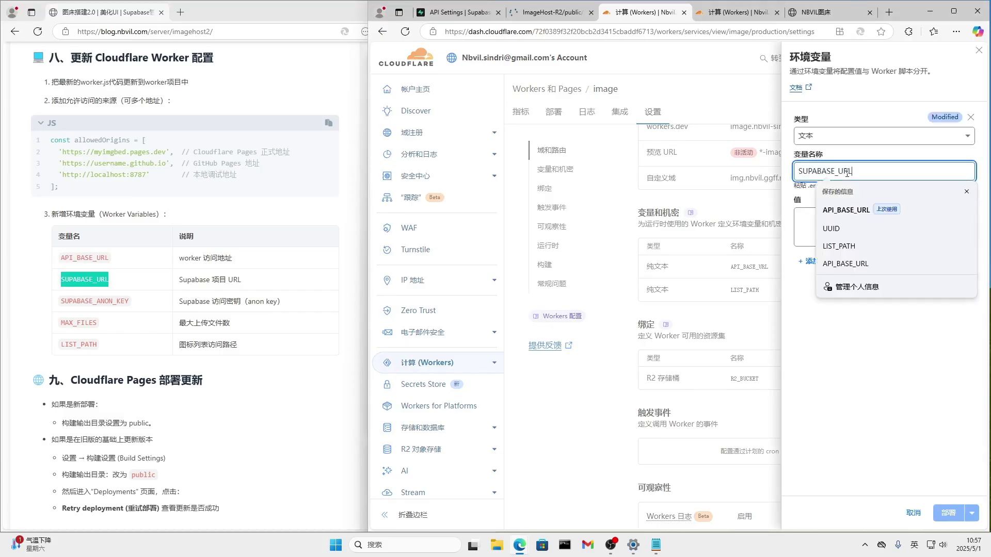
Paste the Supabase project URL from the notes as SUPABASE_URL's value and deploy.
{"action": "left_click", "coordinate": [331, 6]}
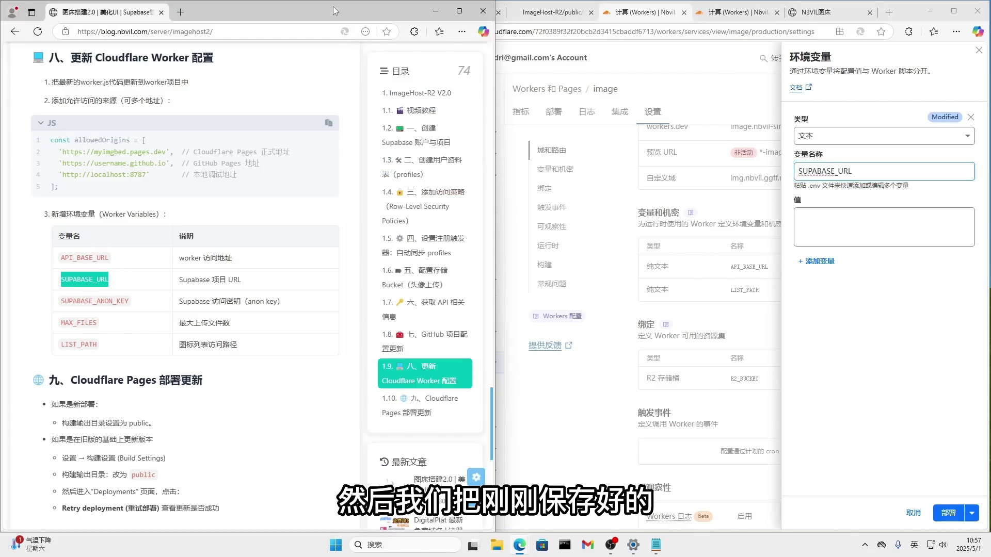
{"action": "left_click", "coordinate": [436, 11]}
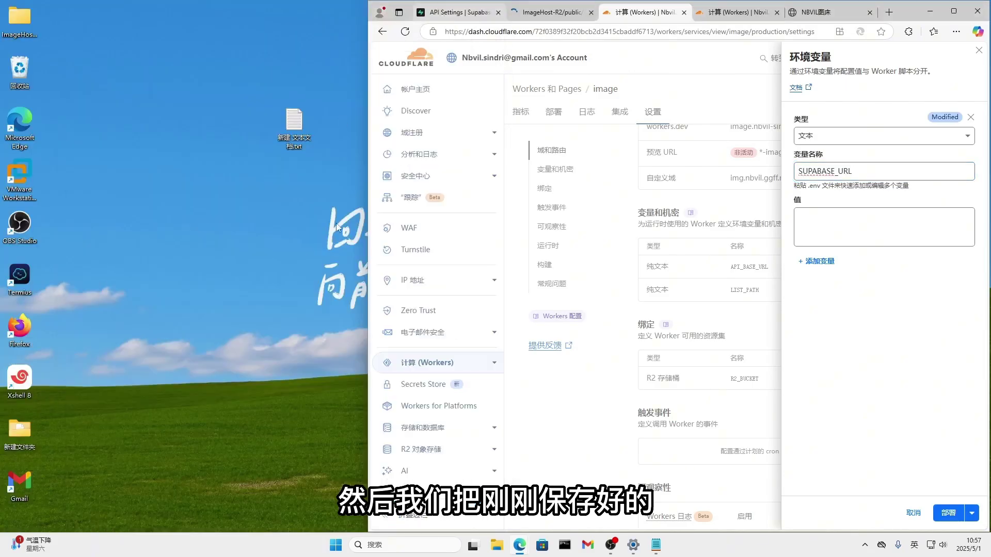
{"action": "left_click", "coordinate": [658, 546]}
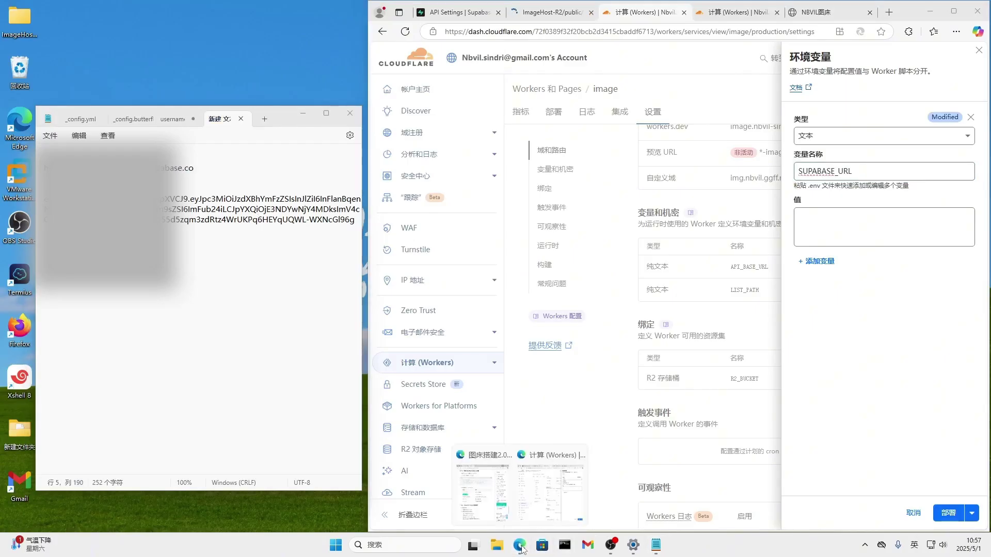
{"action": "key", "text": "ctrl+Home"}
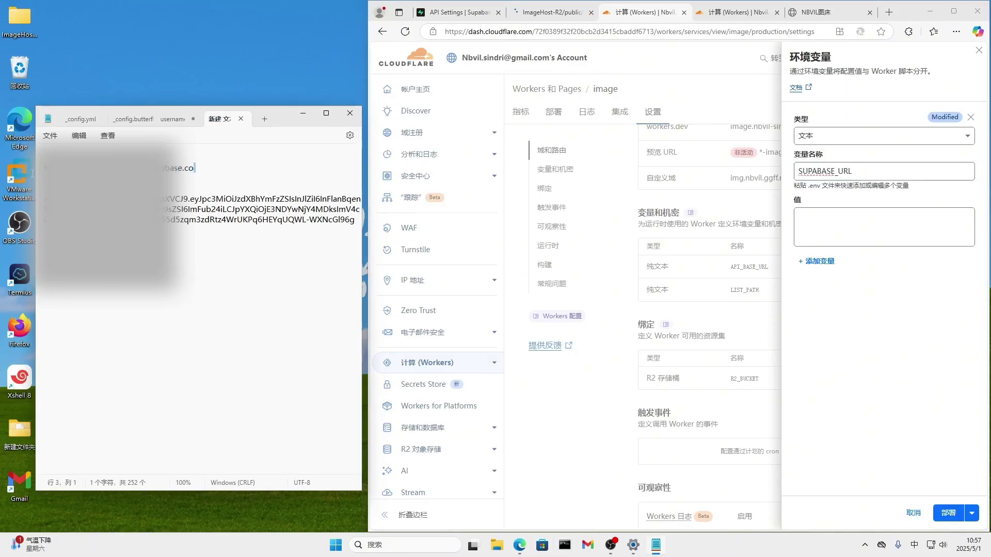
{"action": "left_click_drag", "start_coordinate": [217, 177], "coordinate": [32, 170]}
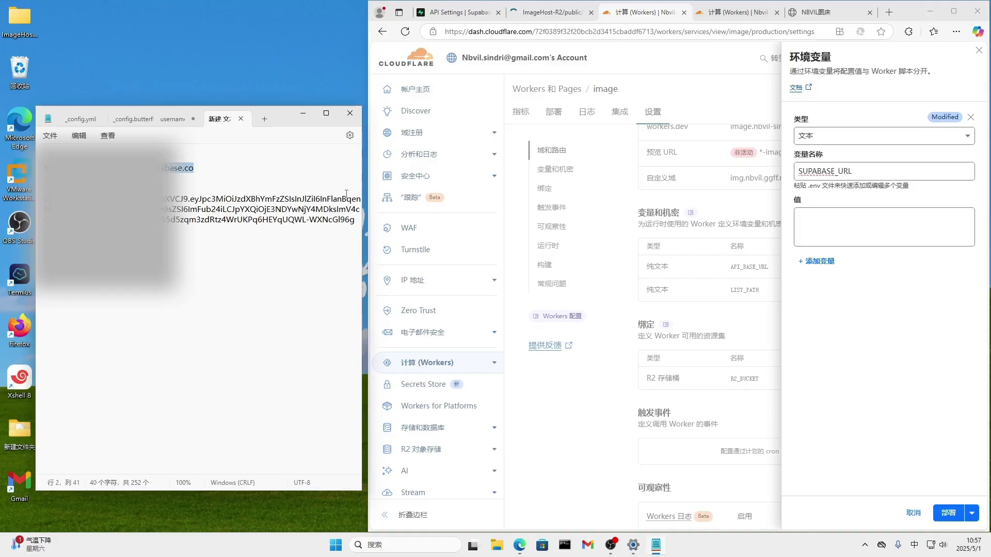
{"action": "left_click", "coordinate": [830, 232]}
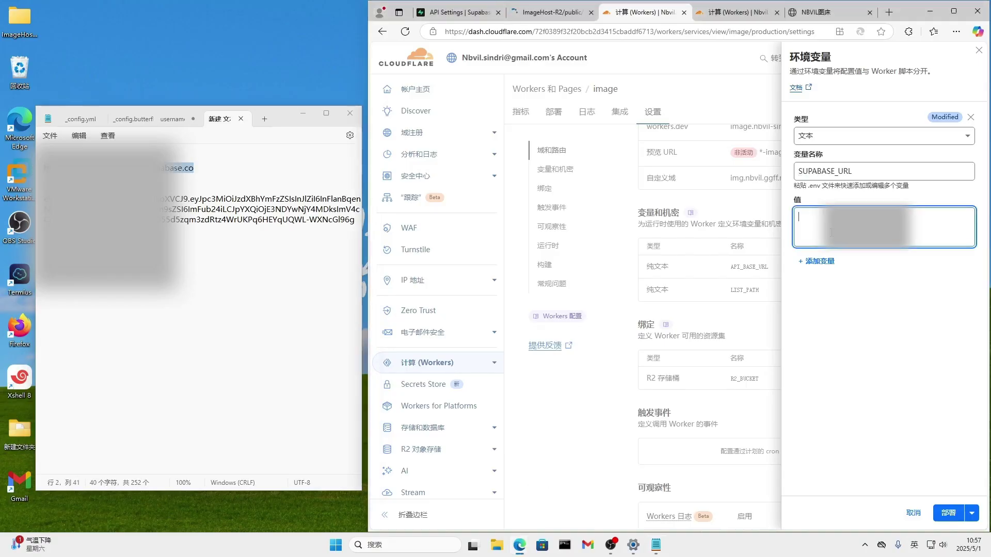
{"action": "key", "text": "ctrl+v"}
{"action": "left_click", "coordinate": [948, 512]}
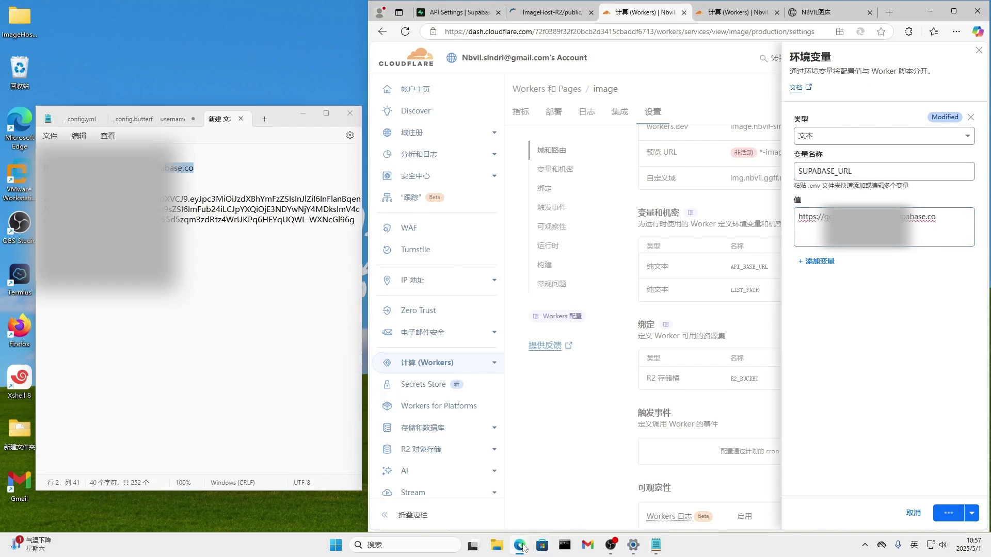
Copy the name SUPABASE_ANON_KEY from the tutorial and open another empty variable form.
{"action": "mouse_move", "coordinate": [521, 543]}
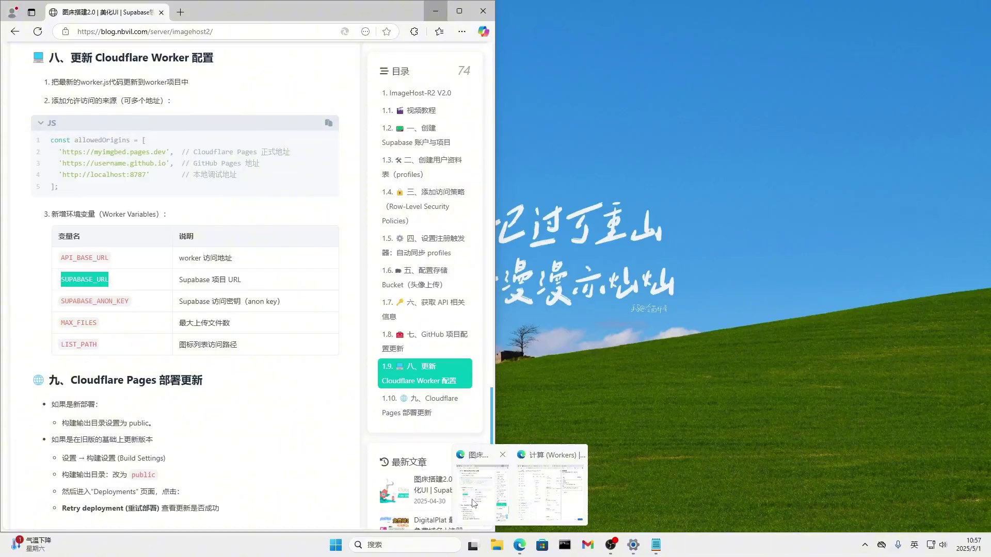
{"action": "left_click", "coordinate": [474, 503]}
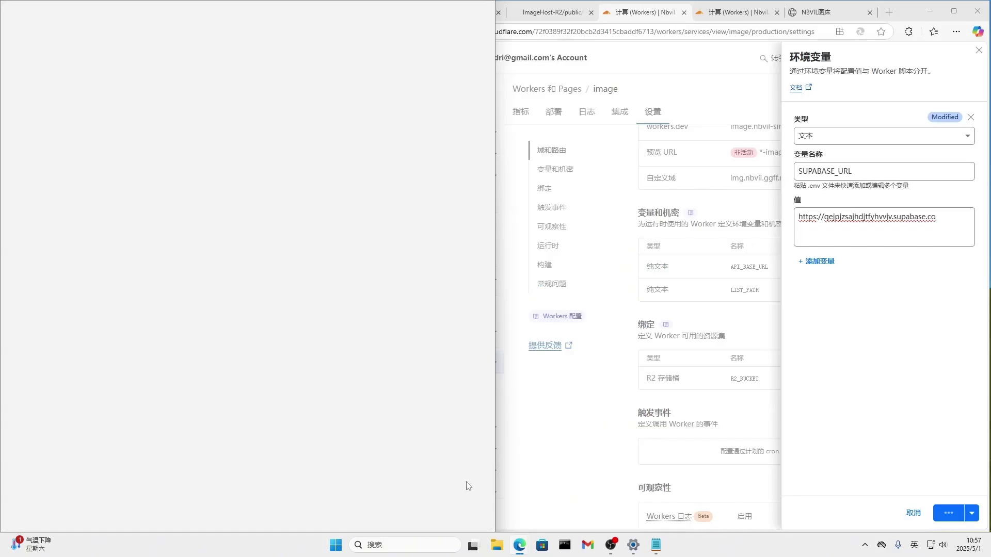
{"action": "left_click_drag", "start_coordinate": [127, 302], "coordinate": [58, 307]}
{"action": "key", "text": "ctrl+c"}
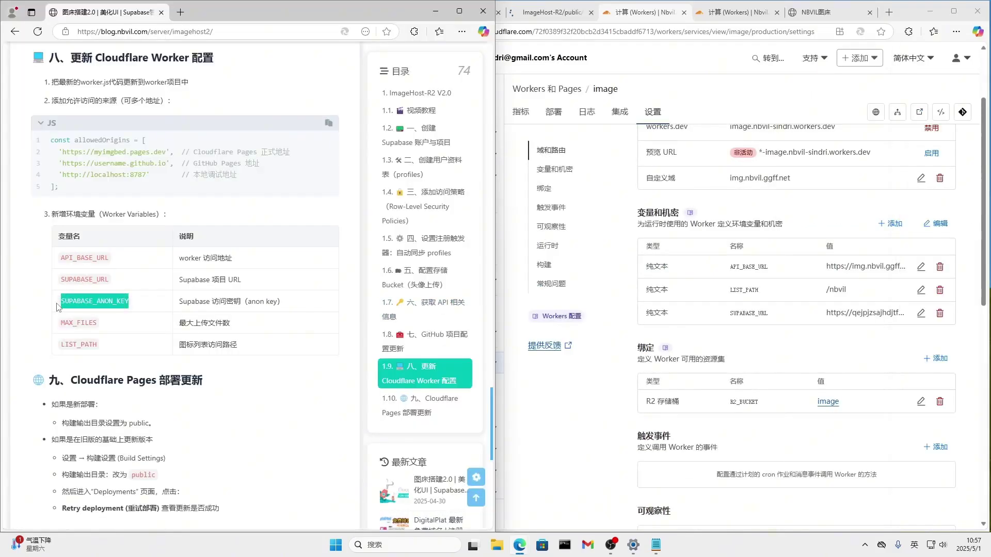
{"action": "left_click", "coordinate": [892, 229]}
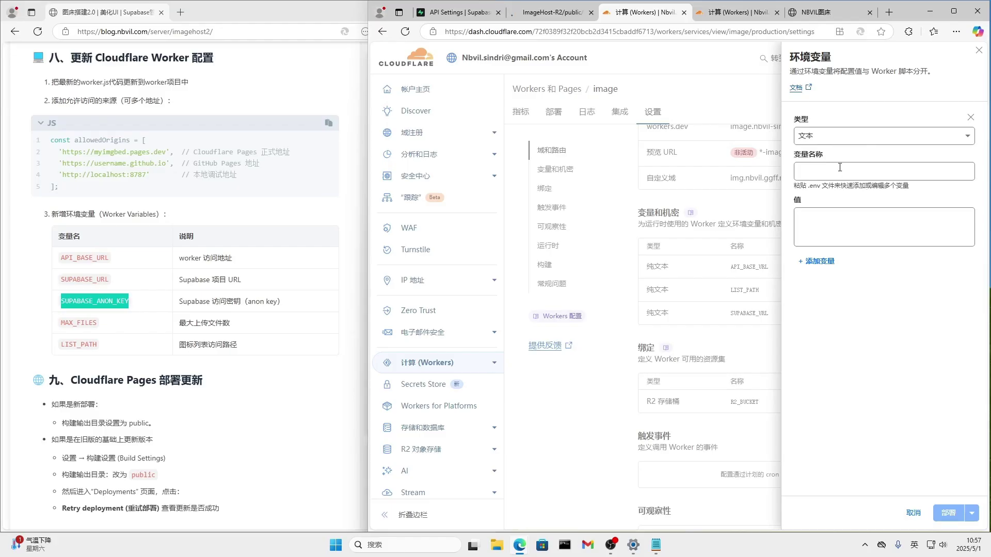
Add SUPABASE_ANON_KEY holding the Supabase anon key from the notes and deploy it.
{"action": "left_click", "coordinate": [872, 170]}
{"action": "key", "text": "ctrl+v"}
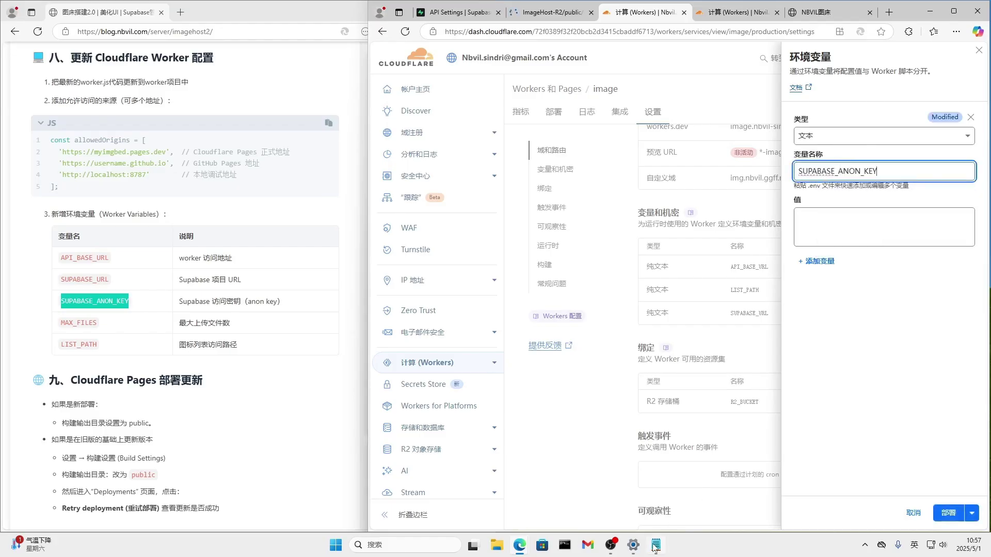
{"action": "left_click", "coordinate": [656, 545]}
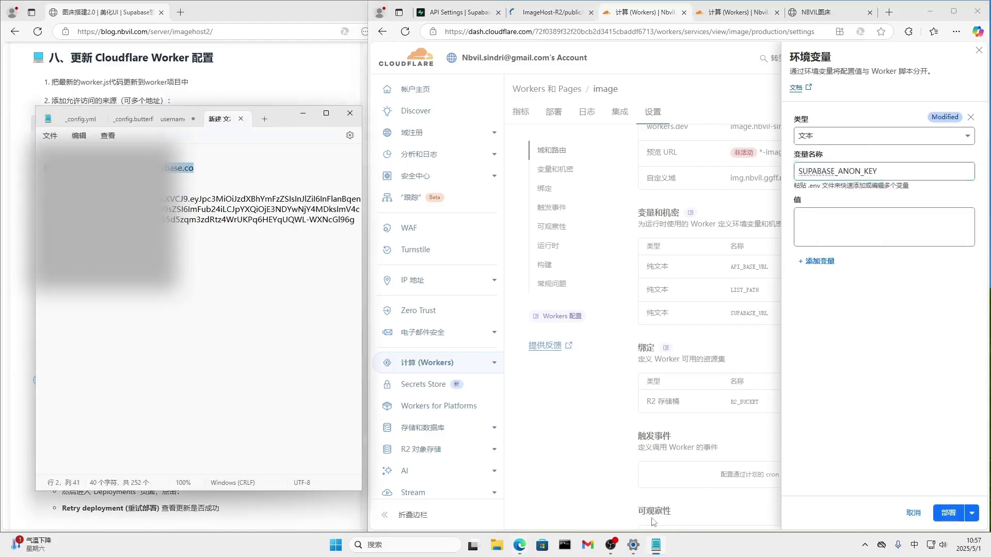
{"action": "triple_click", "coordinate": [40, 204]}
{"action": "left_click", "coordinate": [43, 199]}
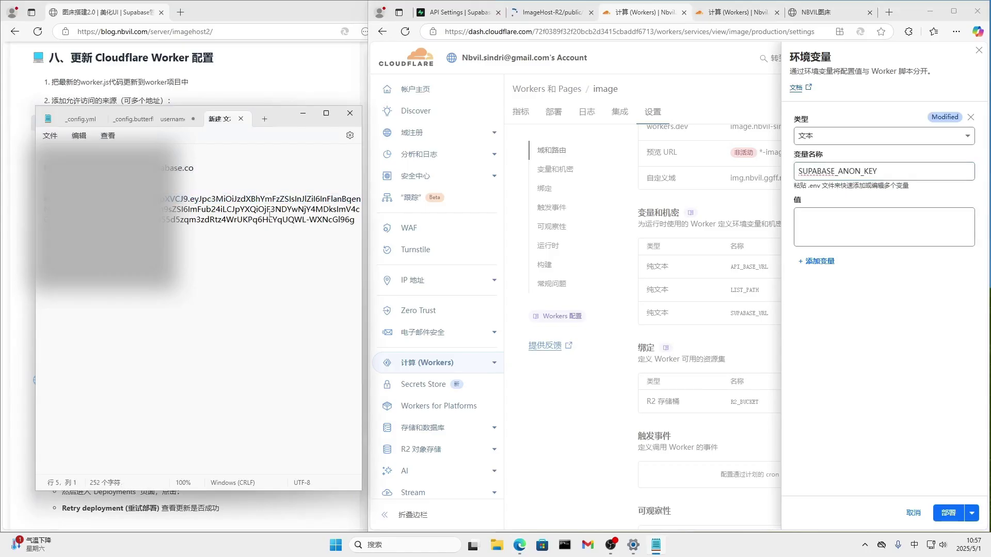
{"action": "left_click", "coordinate": [352, 221], "text": "shift"}
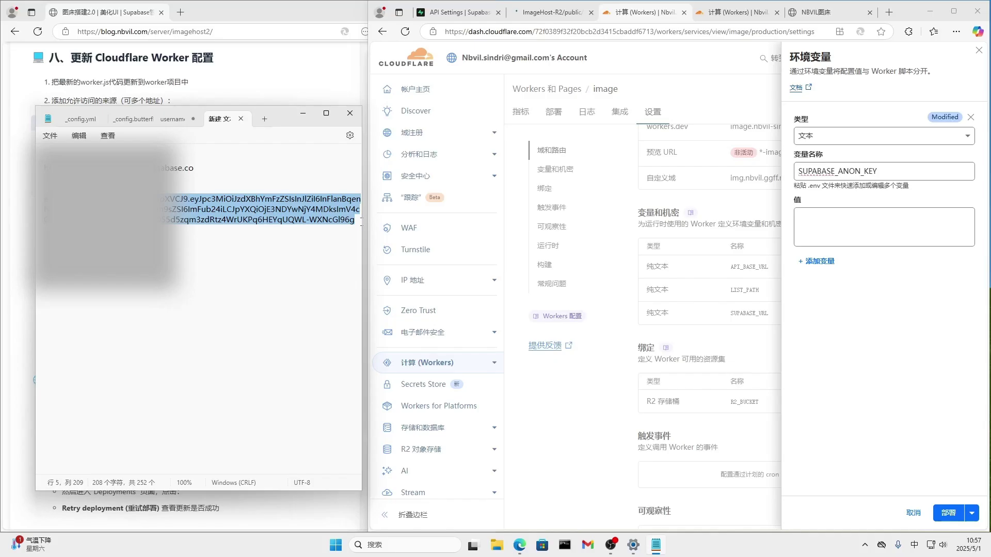
{"action": "left_click", "coordinate": [831, 217]}
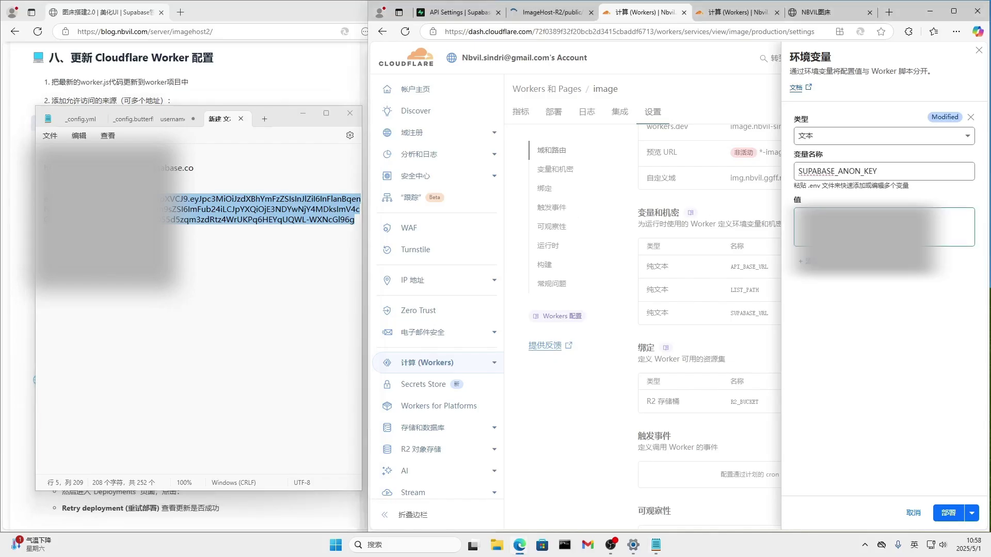
{"action": "key", "text": "ctrl+v"}
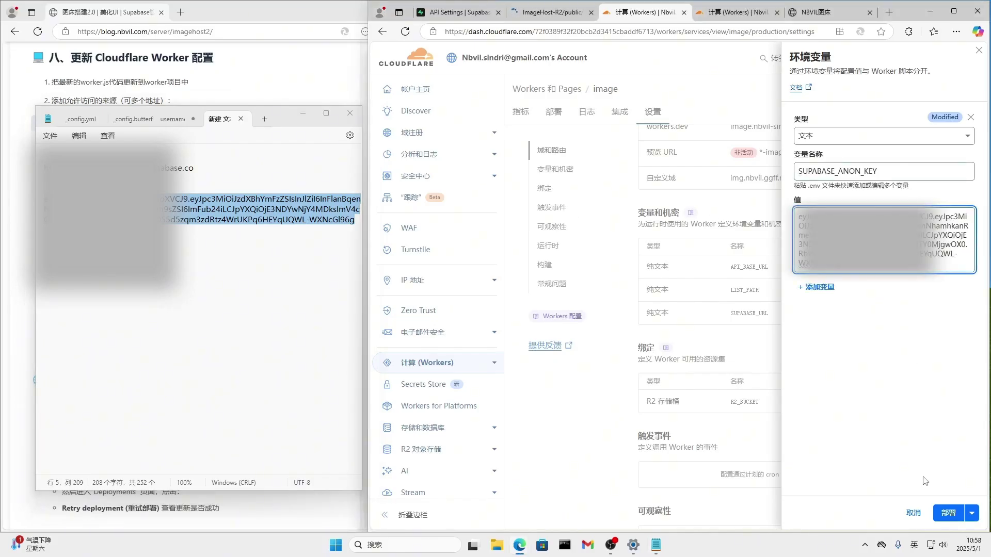
{"action": "left_click", "coordinate": [947, 514]}
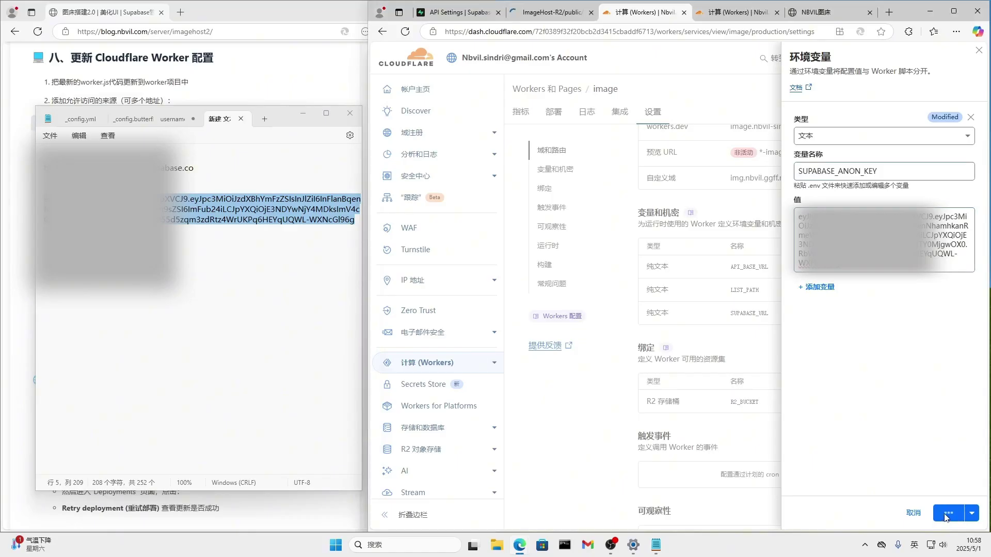
{"action": "left_click", "coordinate": [301, 118]}
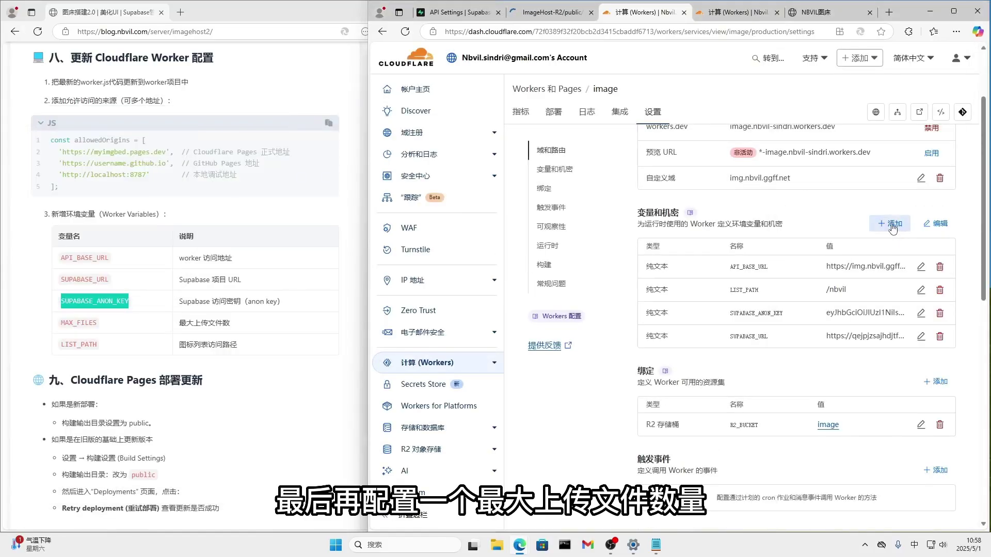
{"action": "left_click", "coordinate": [893, 228]}
Add the MAX_FILES variable with value 5 to the image worker and deploy it.
{"action": "left_click", "coordinate": [101, 333]}
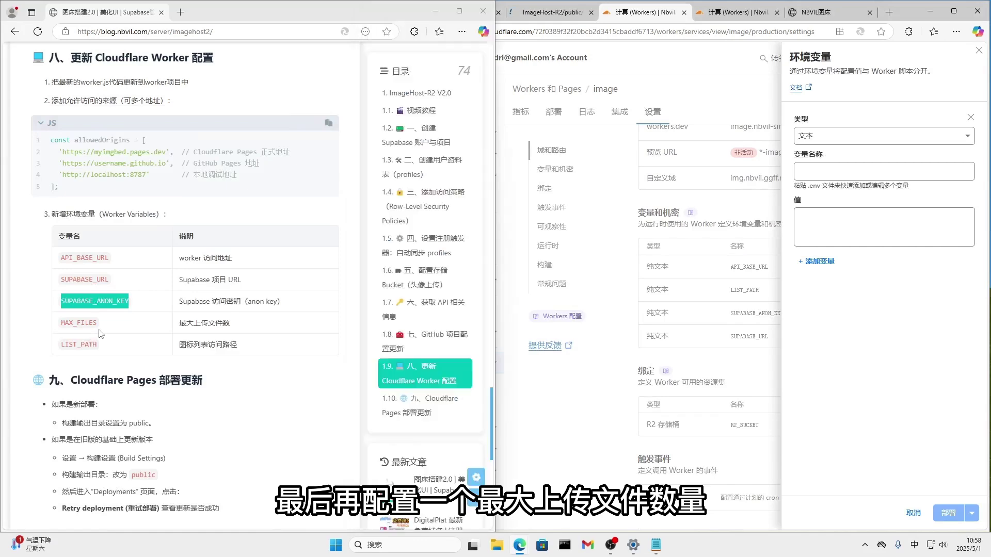
{"action": "left_click_drag", "start_coordinate": [99, 324], "coordinate": [66, 323]}
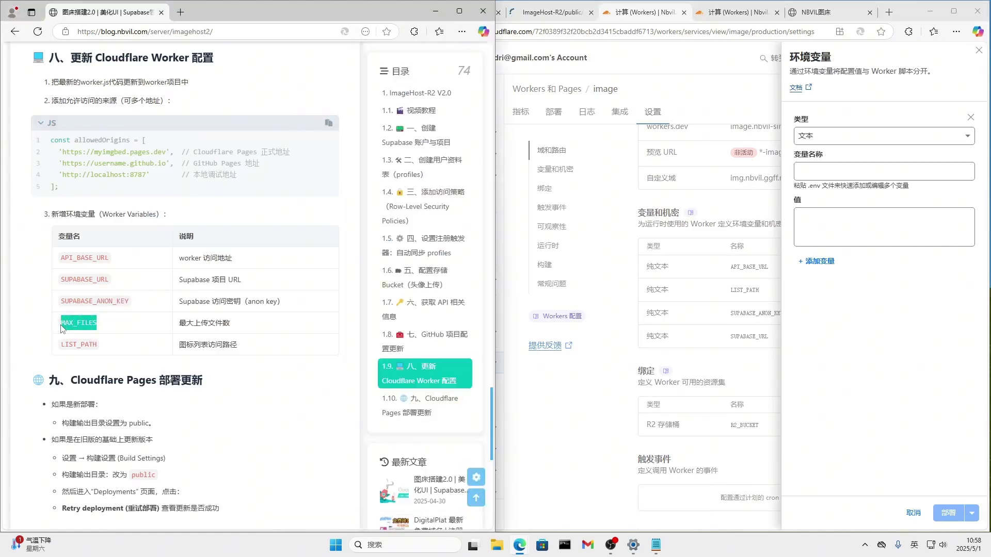
{"action": "key", "text": "ctrl+c"}
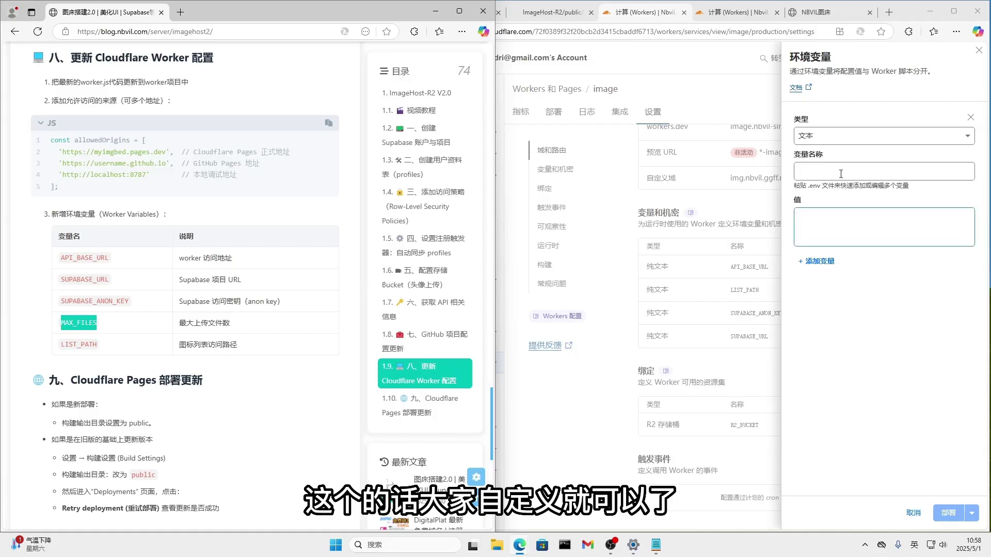
{"action": "left_click", "coordinate": [815, 171]}
{"action": "key", "text": "ctrl+v"}
{"action": "left_click", "coordinate": [814, 211]}
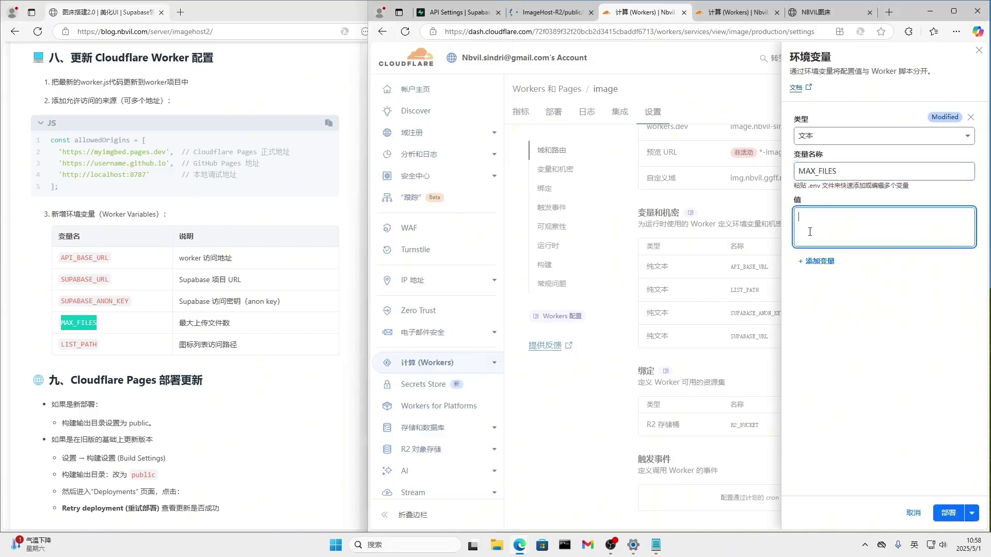
{"action": "type", "text": "5"}
{"action": "left_click", "coordinate": [944, 511]}
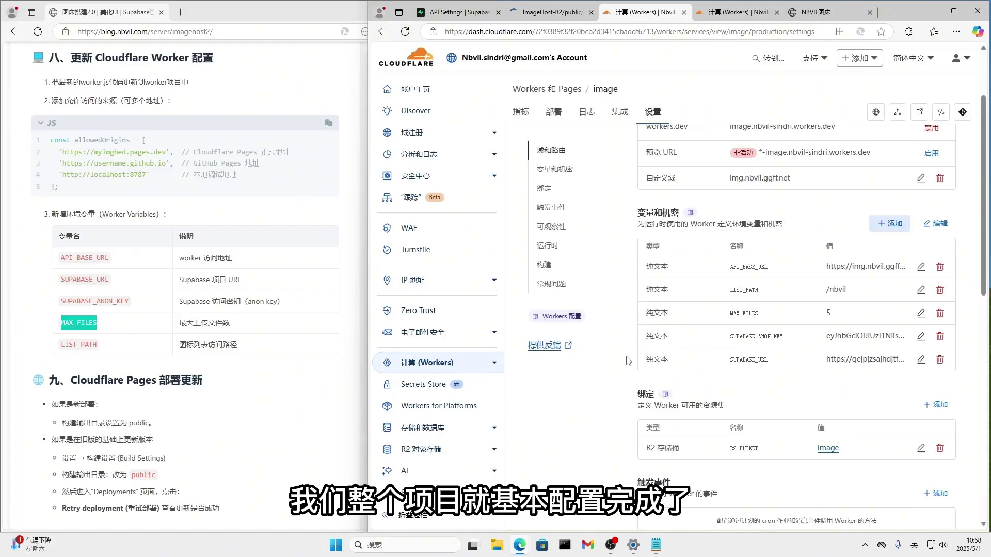
{"action": "scroll", "coordinate": [682, 351], "scroll_direction": "down", "scroll_amount": 2}
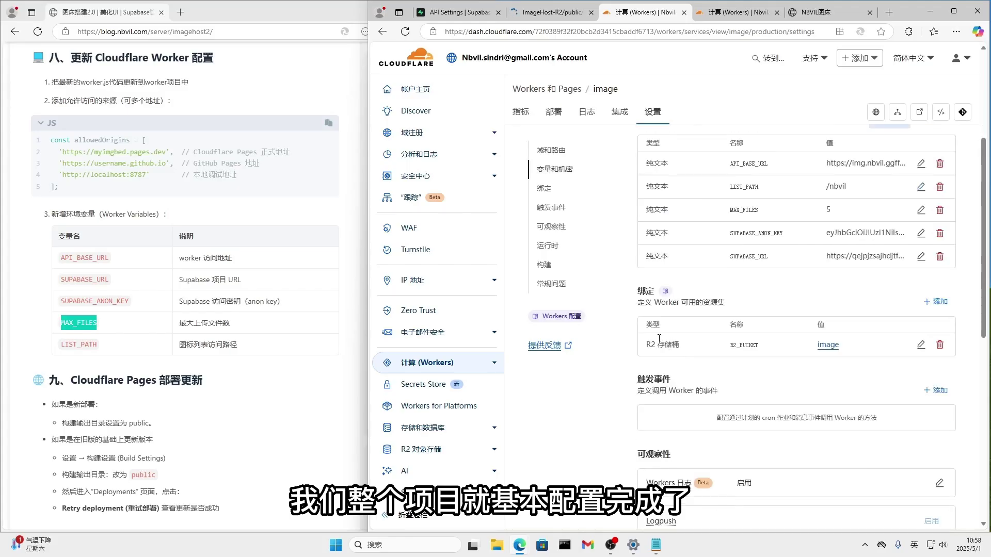
{"action": "left_click", "coordinate": [732, 12]}
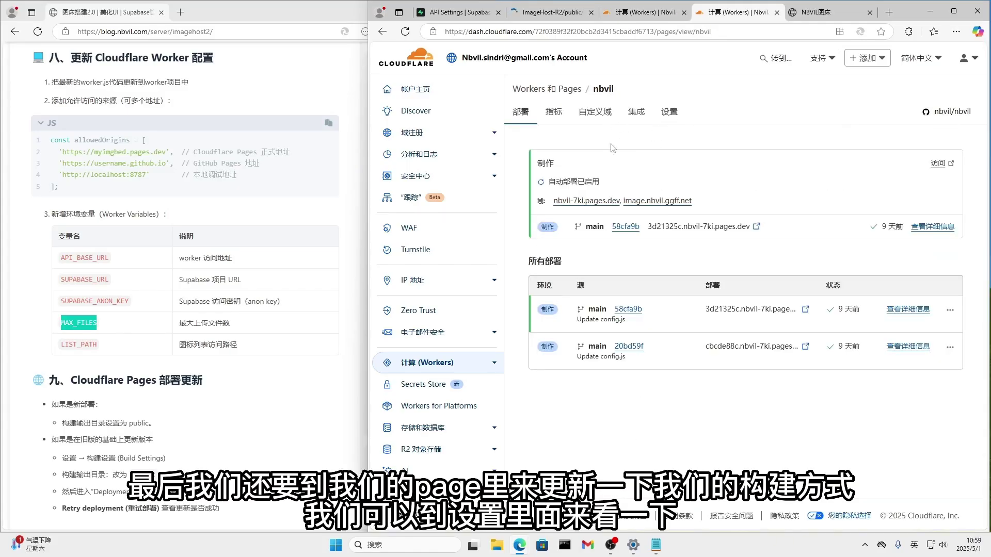
Open the nbvil Pages project settings and check the ImageHost-R2 repository on GitHub.
{"action": "left_click", "coordinate": [669, 114]}
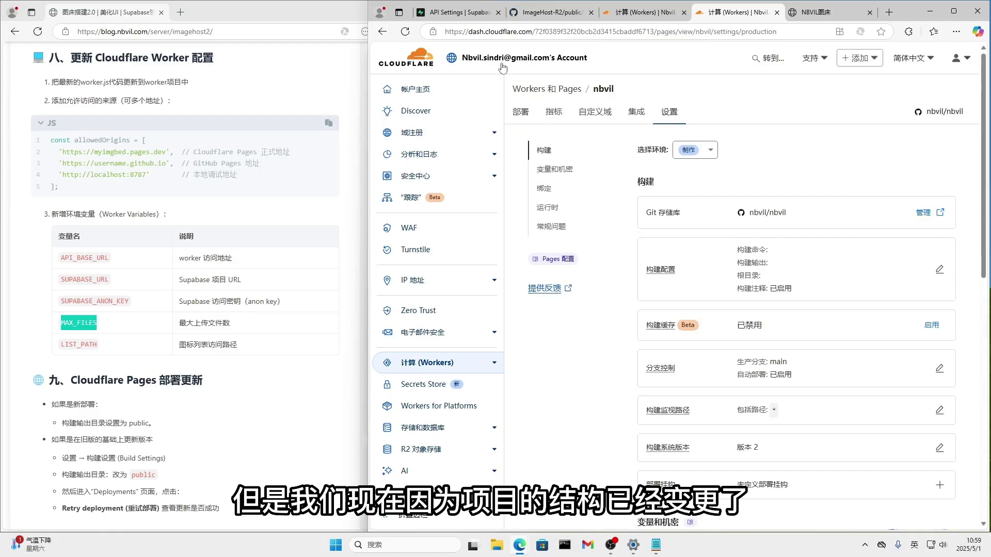
{"action": "left_click", "coordinate": [527, 17]}
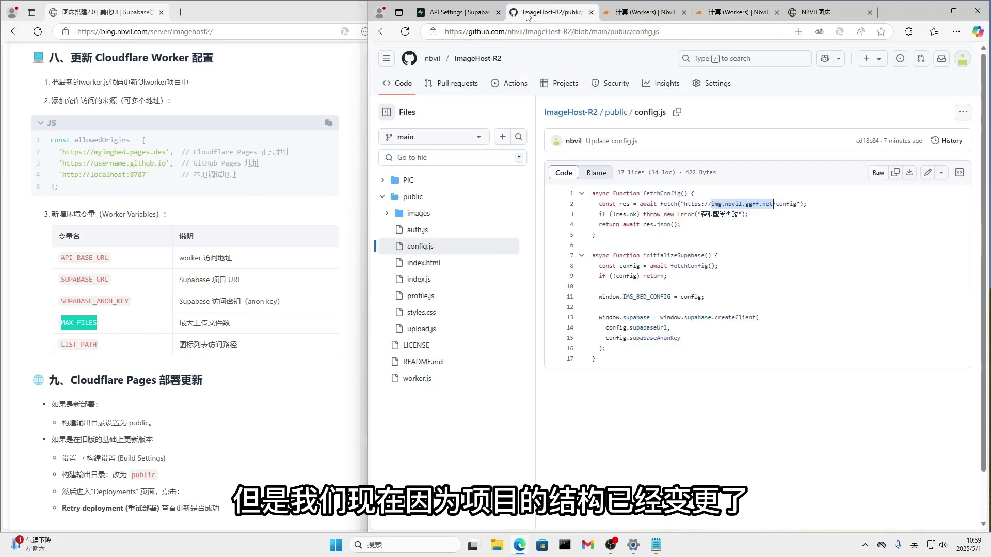
{"action": "left_click", "coordinate": [476, 61]}
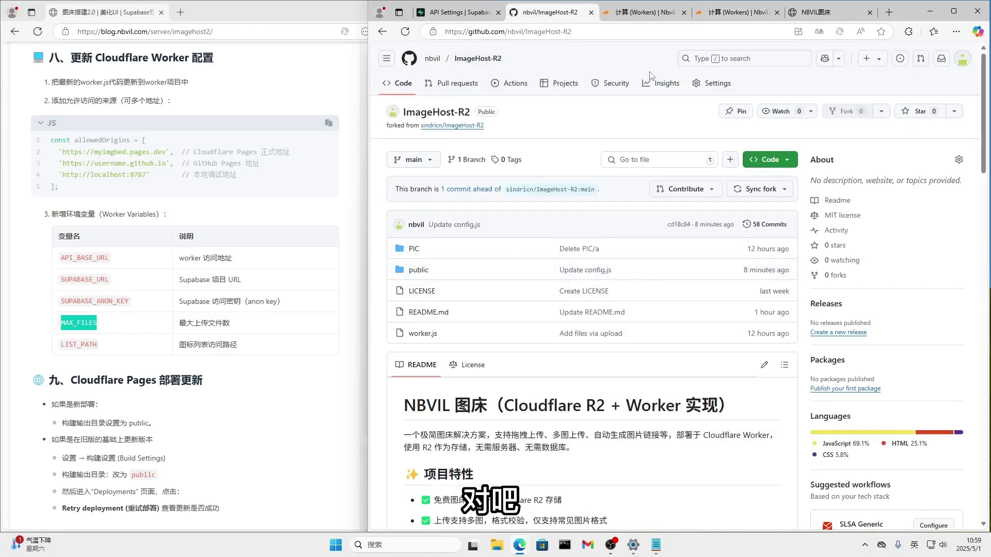
{"action": "left_click", "coordinate": [733, 12]}
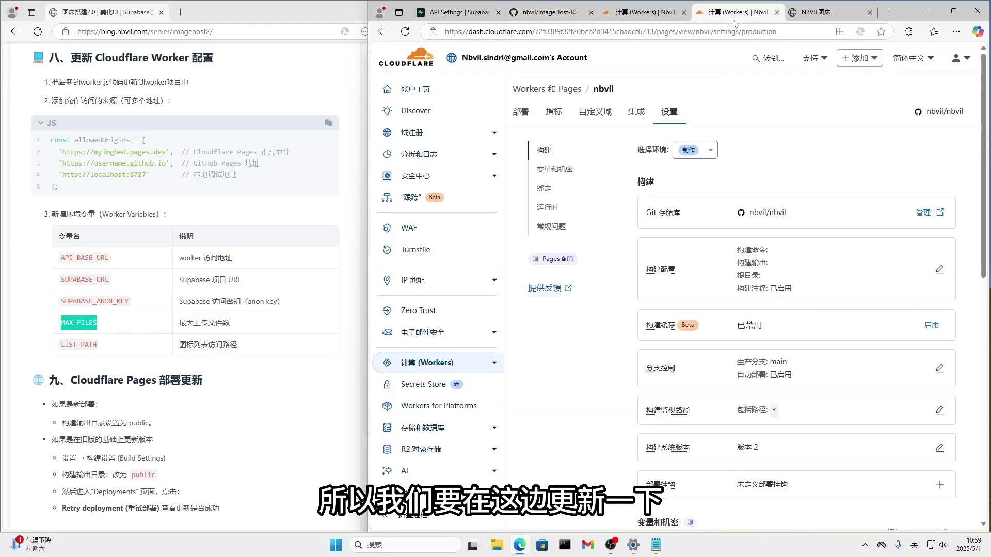
Set the build output directory to public, clear the build command, and save the configuration.
{"action": "left_click", "coordinate": [939, 268]}
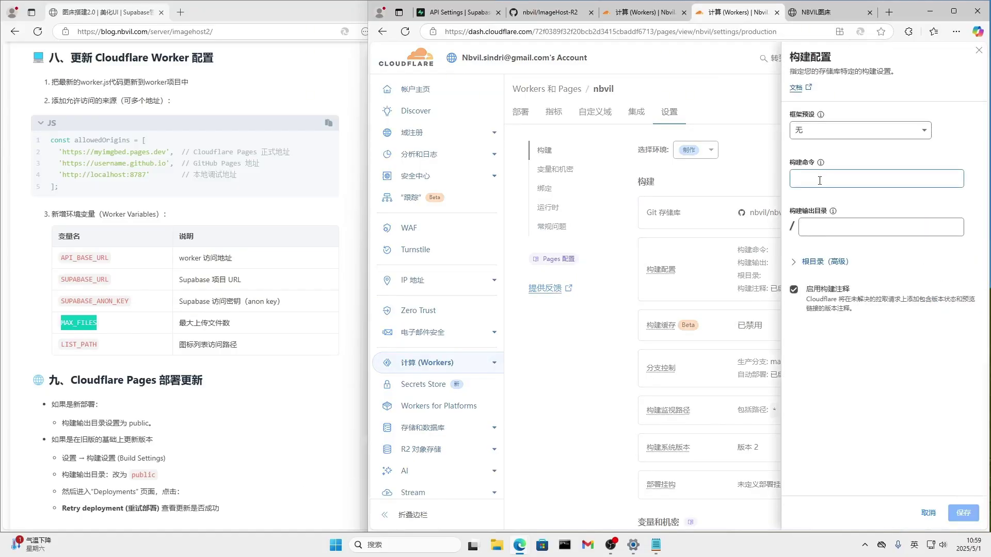
{"action": "left_click", "coordinate": [819, 223]}
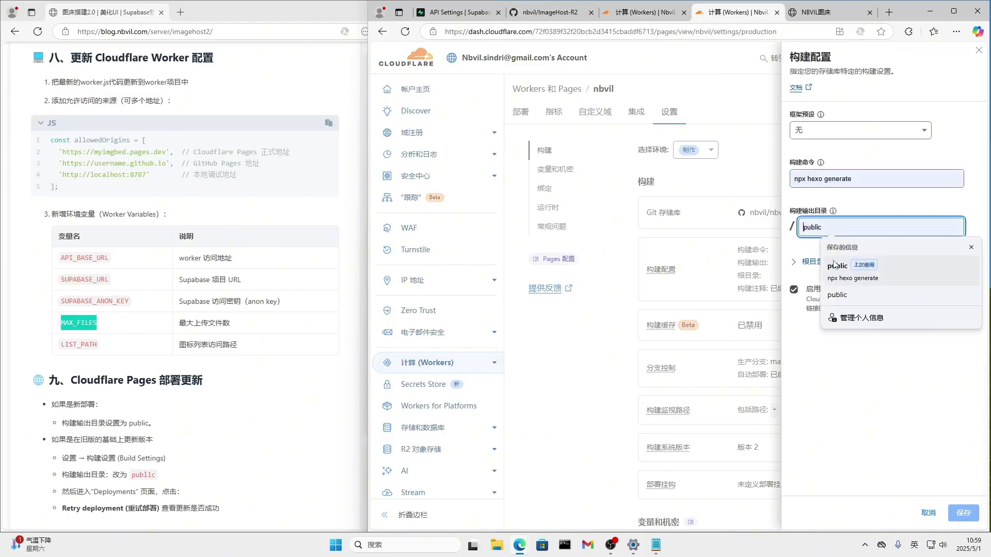
{"action": "left_click", "coordinate": [836, 266]}
{"action": "left_click_drag", "start_coordinate": [861, 179], "coordinate": [813, 178]}
{"action": "key", "text": "ctrl+a"}
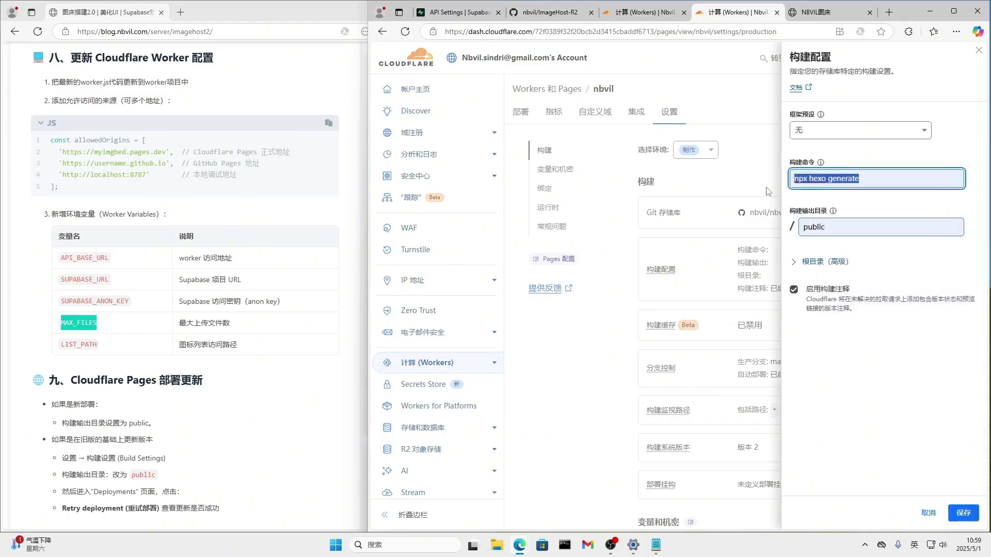
{"action": "key", "text": "BackSpace"}
{"action": "left_click", "coordinate": [867, 230]}
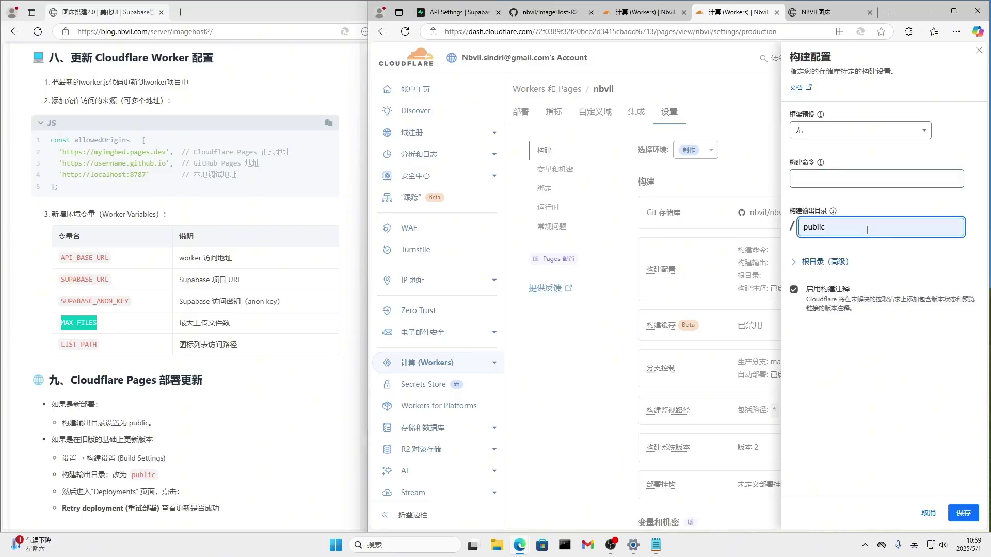
{"action": "left_click", "coordinate": [964, 513]}
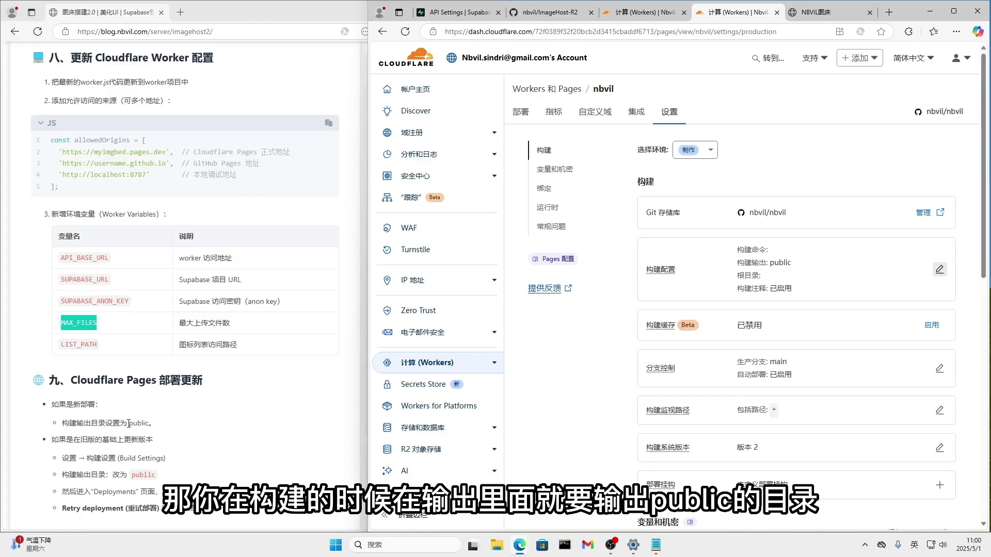
{"action": "left_click", "coordinate": [129, 423]}
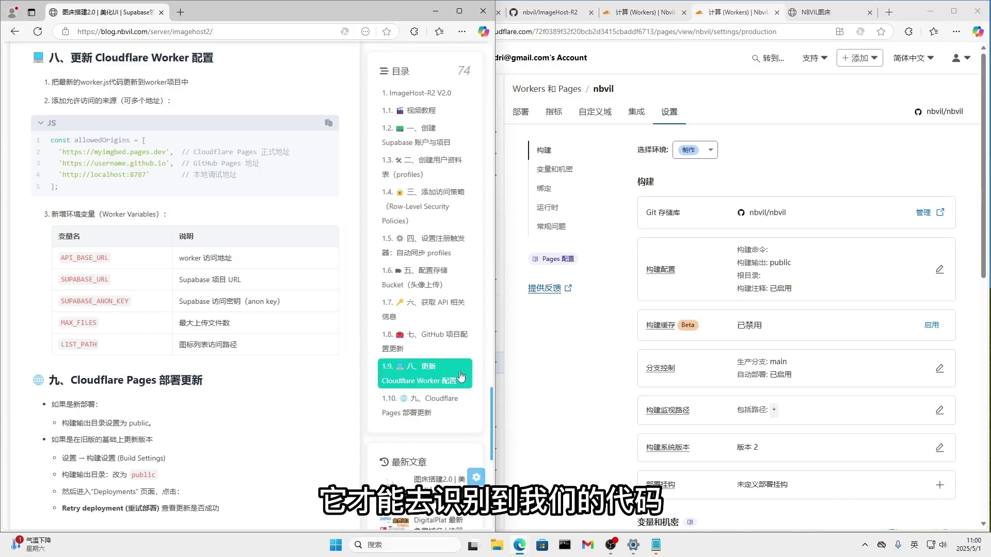
Retry the nbvil project's production deployment from its deployment details.
{"action": "left_click", "coordinate": [784, 163]}
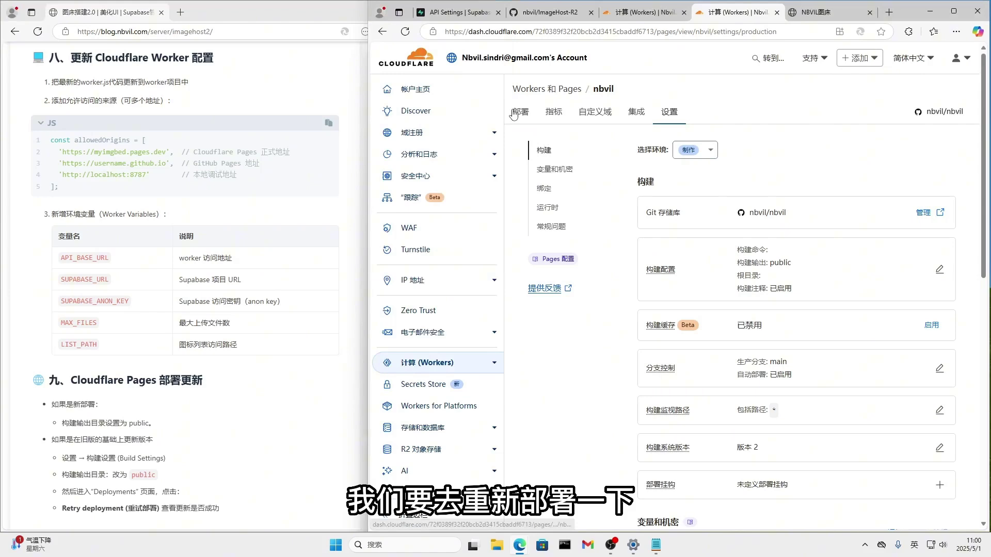
{"action": "left_click", "coordinate": [520, 111]}
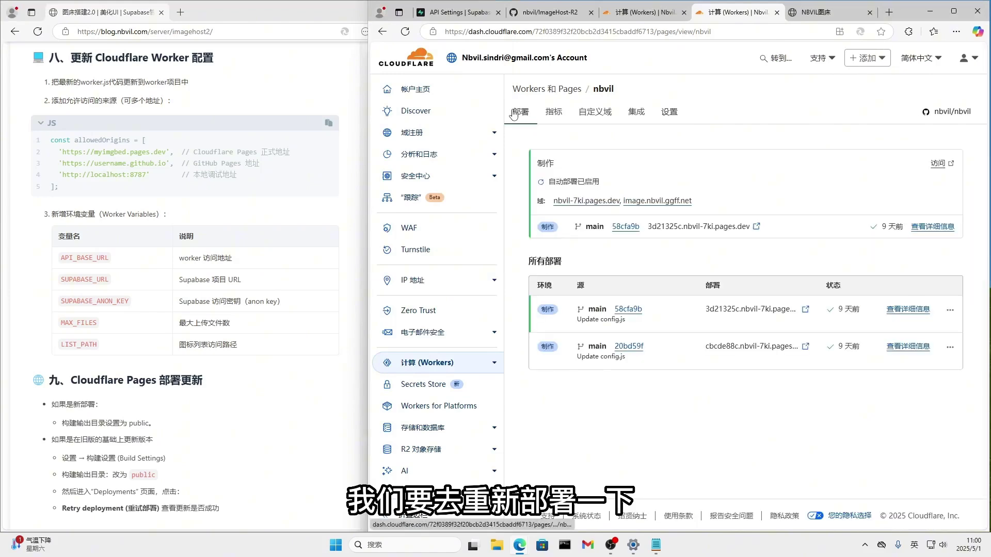
{"action": "left_click", "coordinate": [923, 227]}
{"action": "left_click", "coordinate": [911, 140]}
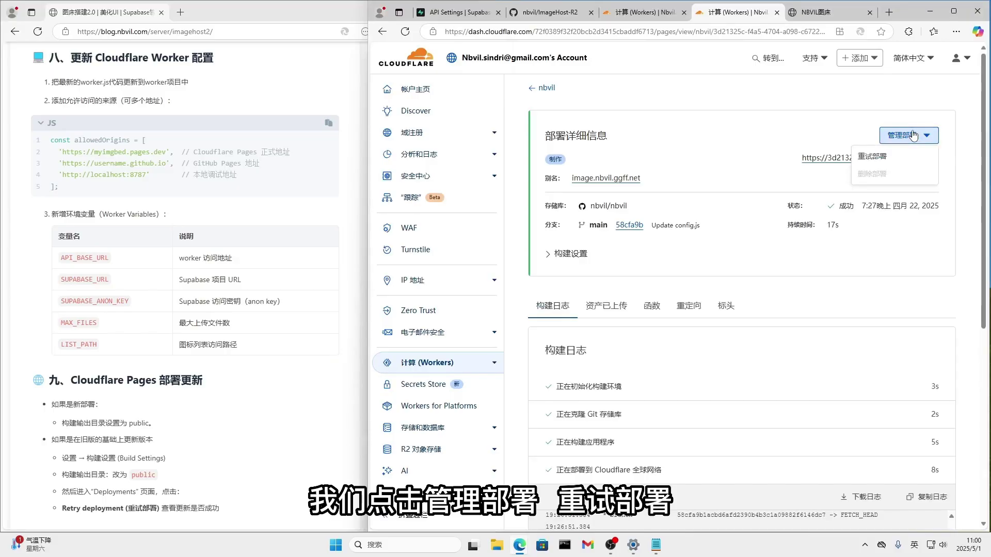
{"action": "left_click", "coordinate": [888, 161]}
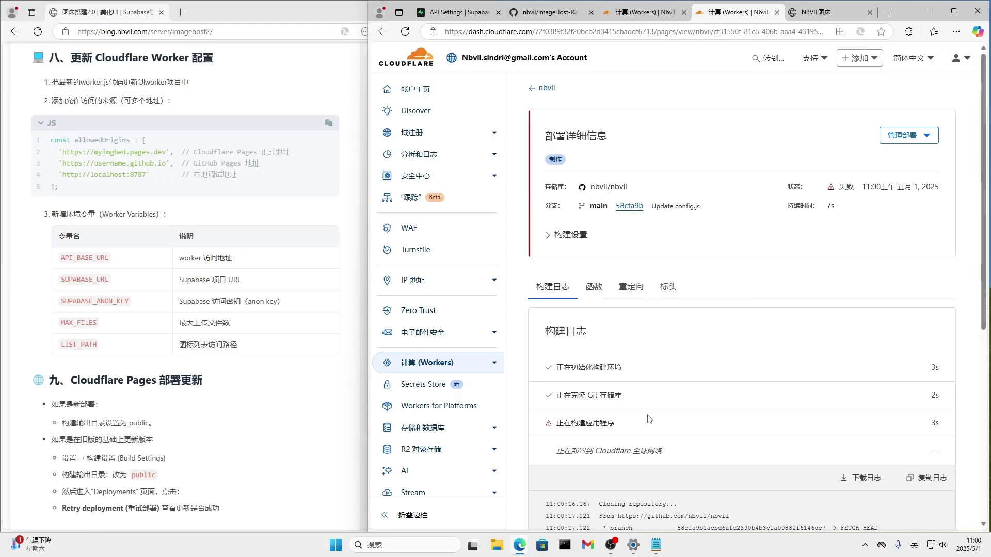
Read the build log showing the output directory 'public' was not found.
{"action": "scroll", "coordinate": [649, 419], "scroll_direction": "down", "scroll_amount": 2}
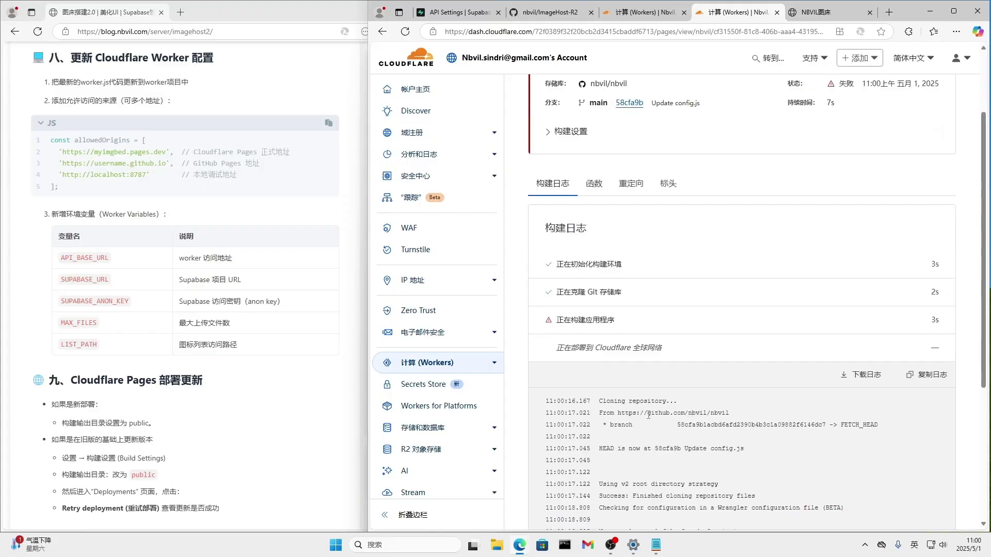
{"action": "scroll", "coordinate": [649, 415], "scroll_direction": "down", "scroll_amount": 3}
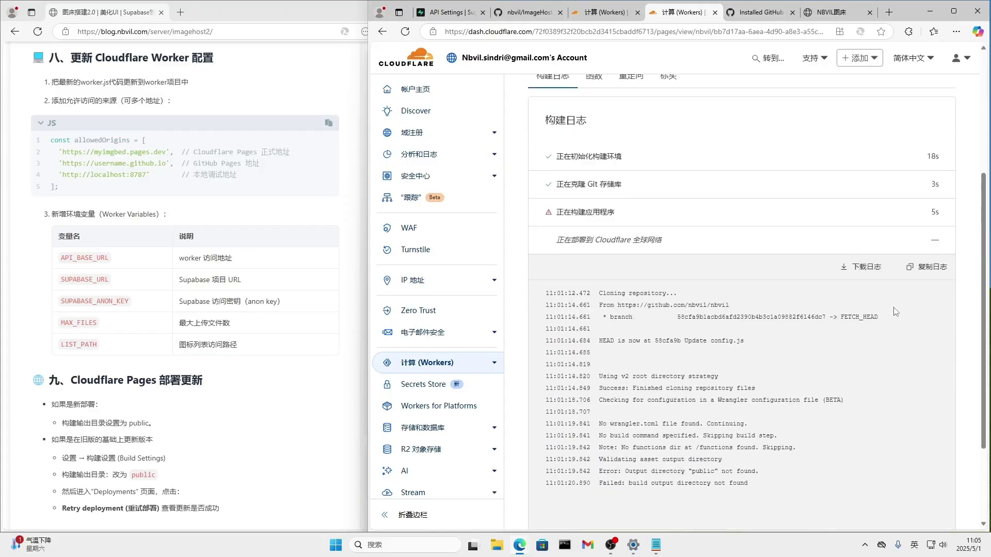
{"action": "scroll", "coordinate": [881, 340], "scroll_direction": "down", "scroll_amount": 1}
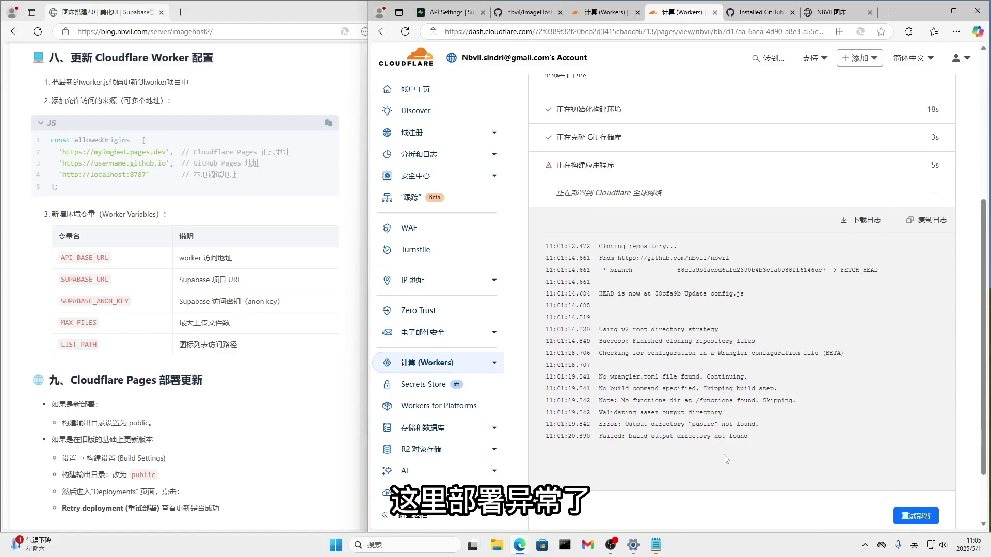
{"action": "left_click_drag", "start_coordinate": [691, 426], "coordinate": [766, 426]}
{"action": "scroll", "coordinate": [765, 424], "scroll_direction": "up", "scroll_amount": 5}
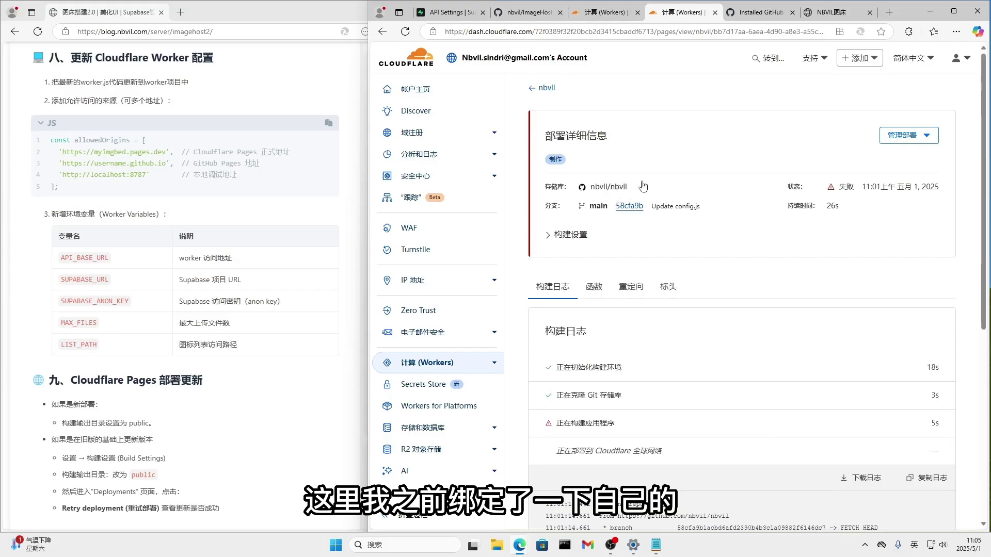
Delete the failed nbvil deployment, leaving production on 3d21325c.
{"action": "left_click", "coordinate": [887, 144]}
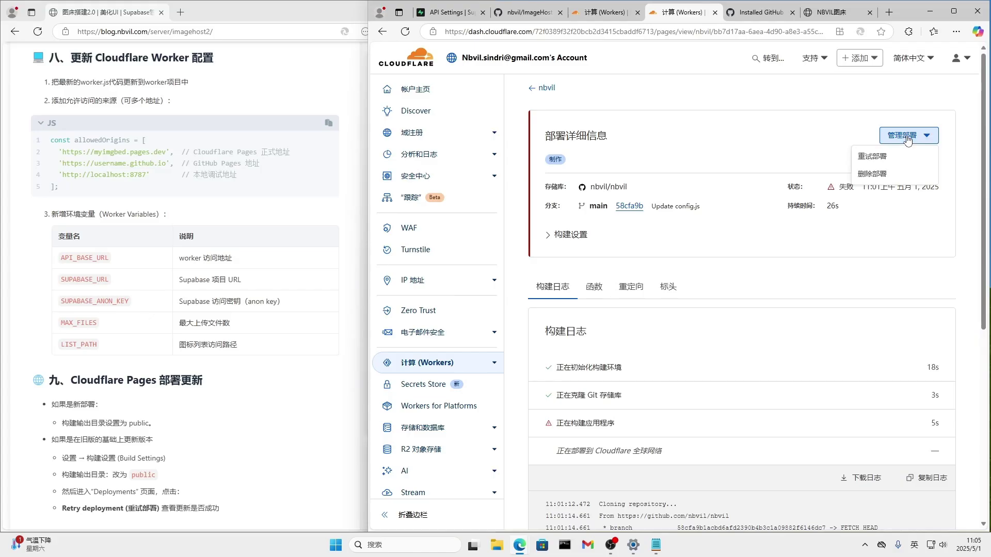
{"action": "left_click", "coordinate": [872, 174]}
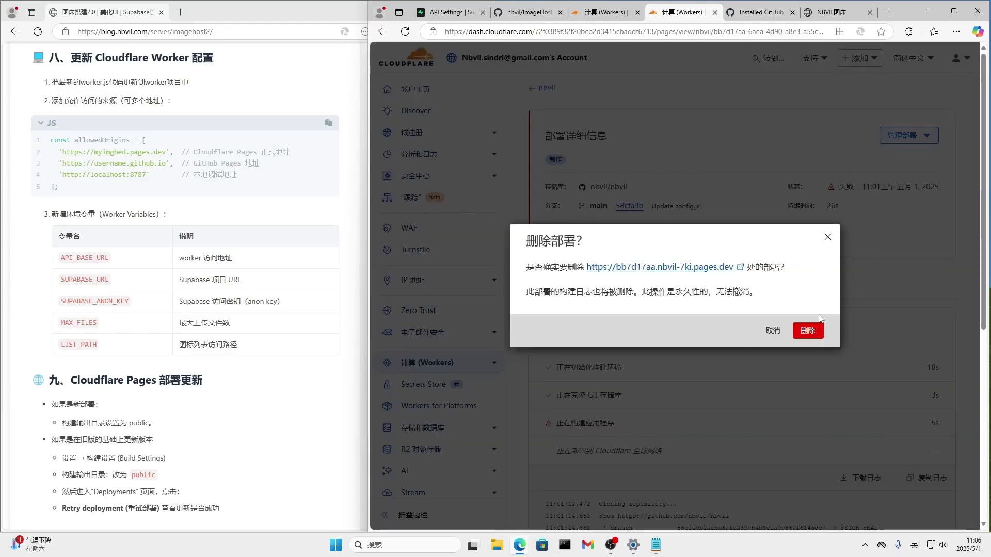
{"action": "left_click", "coordinate": [808, 333]}
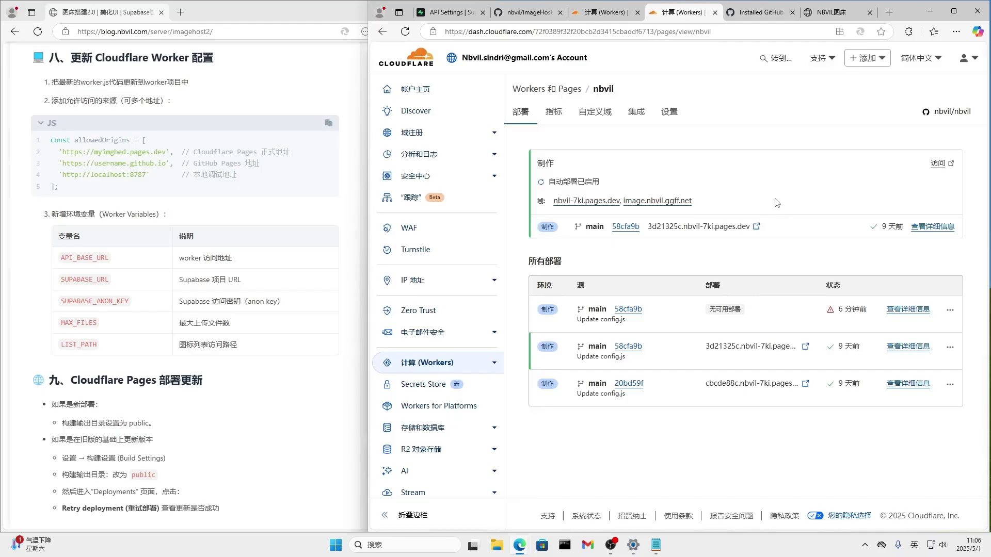
Start a new Git-connected Pages project from the ImageHost-R2 repository.
{"action": "left_click", "coordinate": [552, 90]}
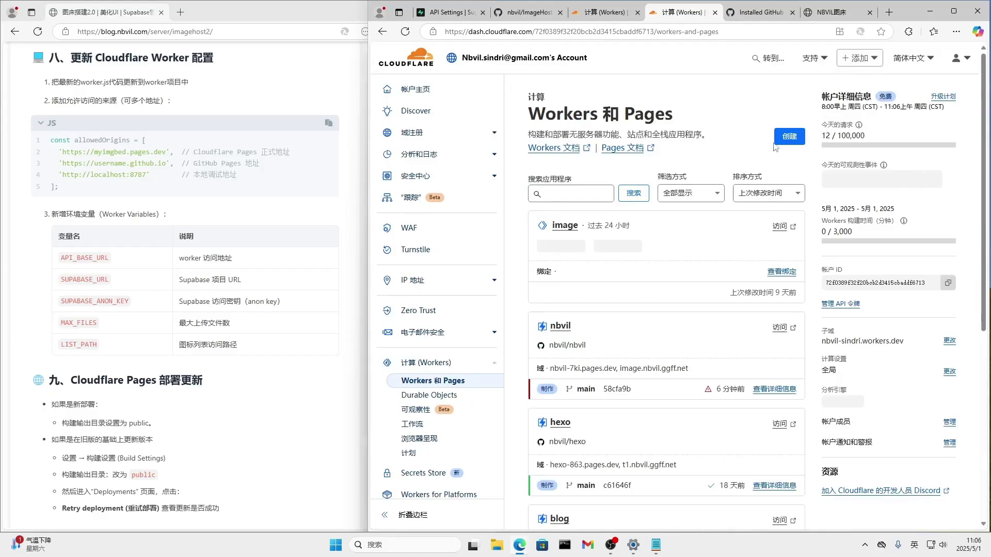
{"action": "left_click", "coordinate": [784, 141]}
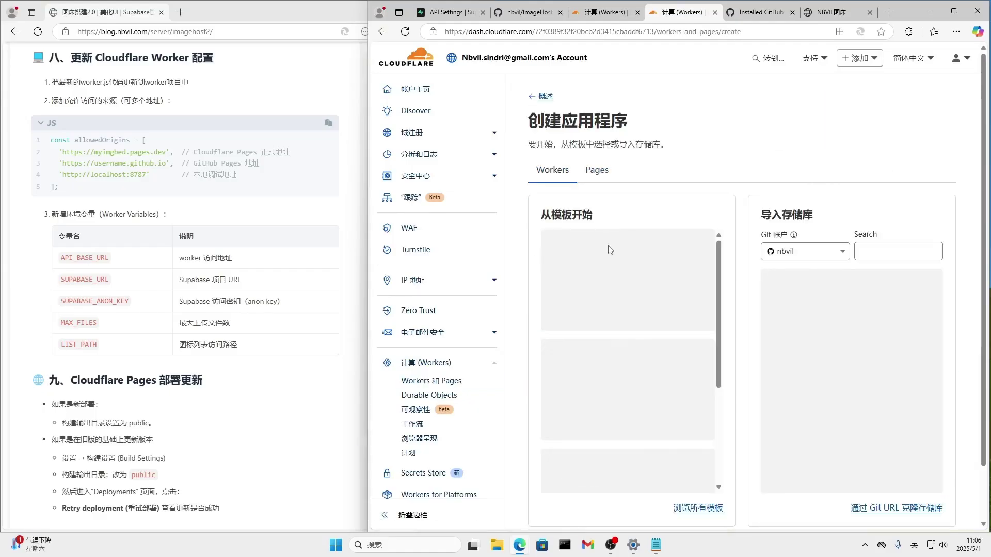
{"action": "left_click", "coordinate": [594, 168]}
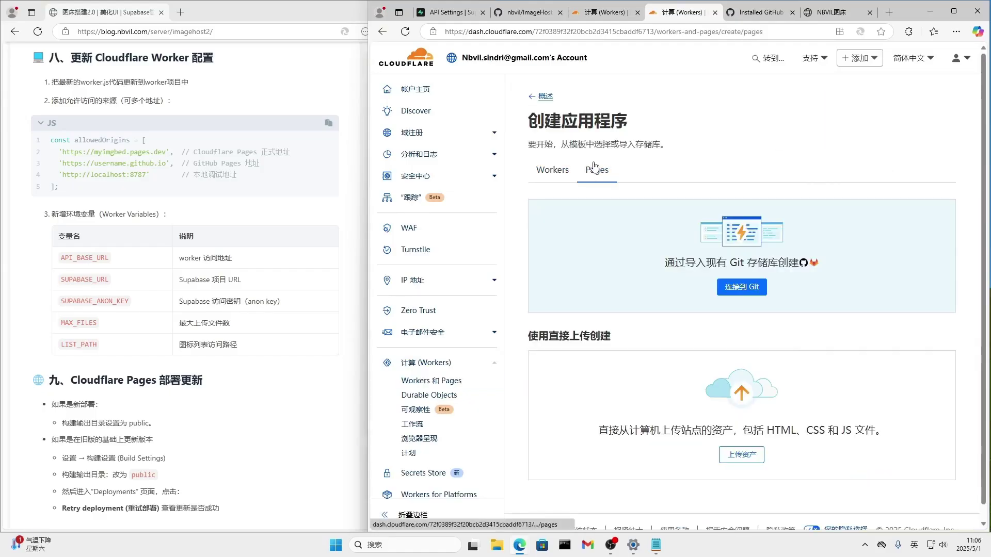
{"action": "left_click", "coordinate": [733, 287]}
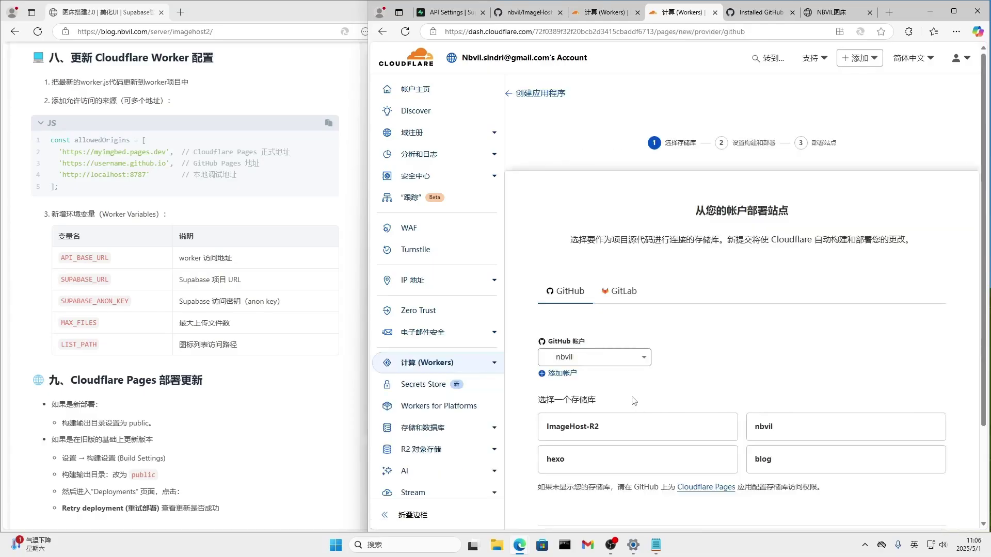
{"action": "left_click", "coordinate": [641, 438]}
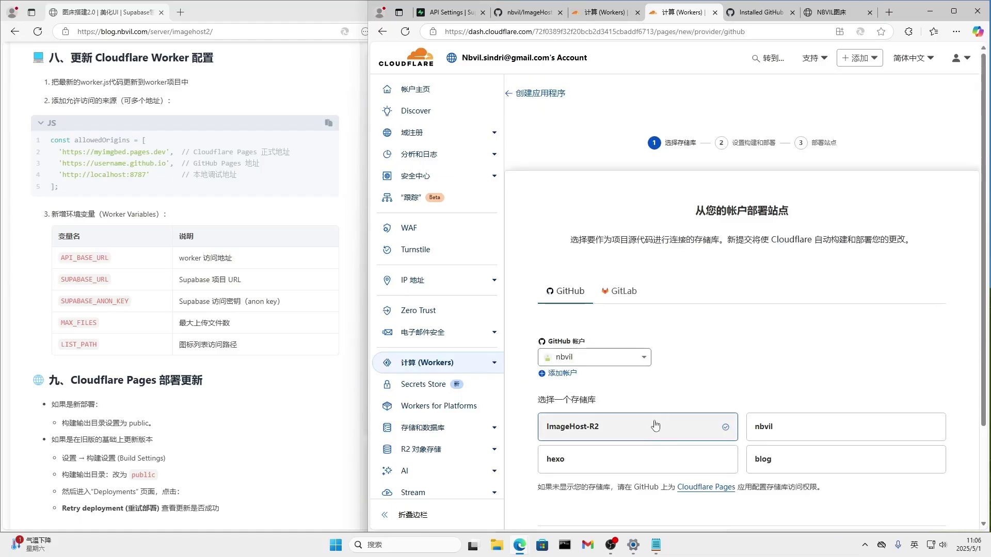
{"action": "scroll", "coordinate": [659, 429], "scroll_direction": "down", "scroll_amount": 2}
{"action": "left_click", "coordinate": [889, 462]}
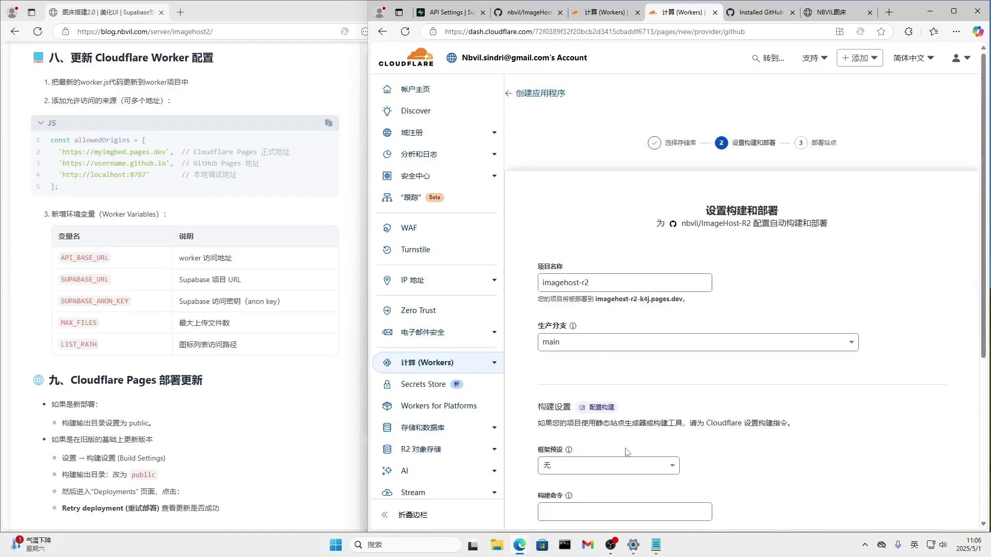
Set the build output directory to public and save and deploy.
{"action": "scroll", "coordinate": [626, 452], "scroll_direction": "down", "scroll_amount": 3}
{"action": "left_click", "coordinate": [570, 408]}
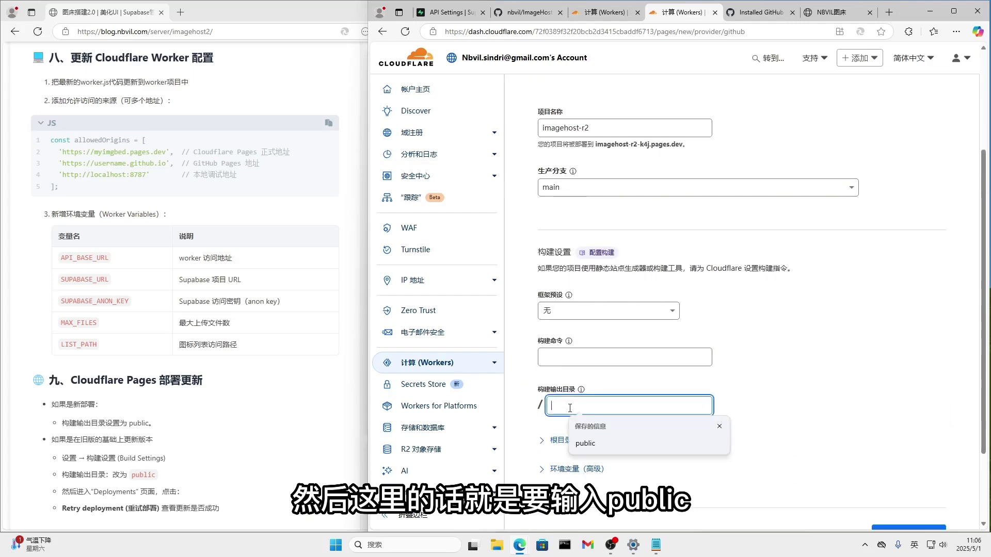
{"action": "left_click", "coordinate": [585, 443]}
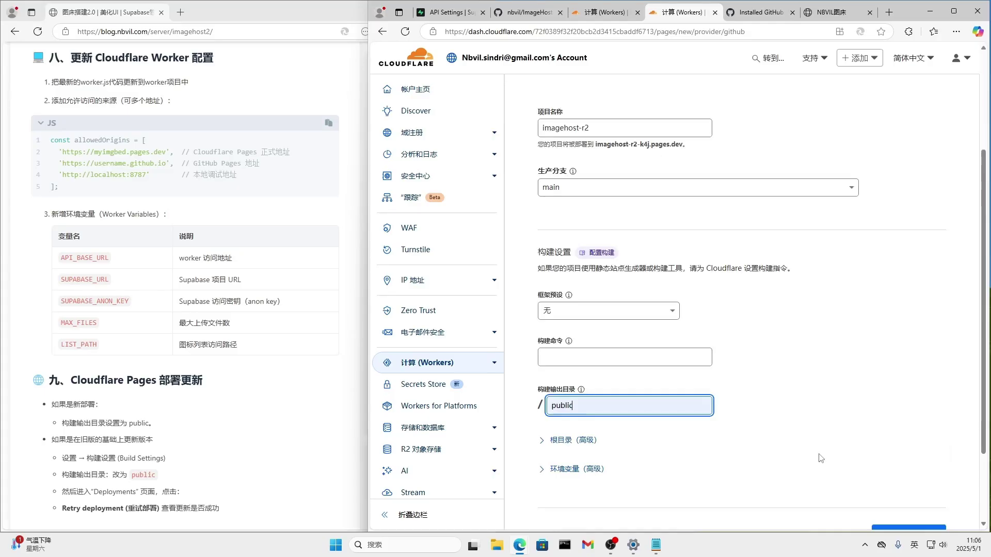
{"action": "left_click", "coordinate": [896, 527]}
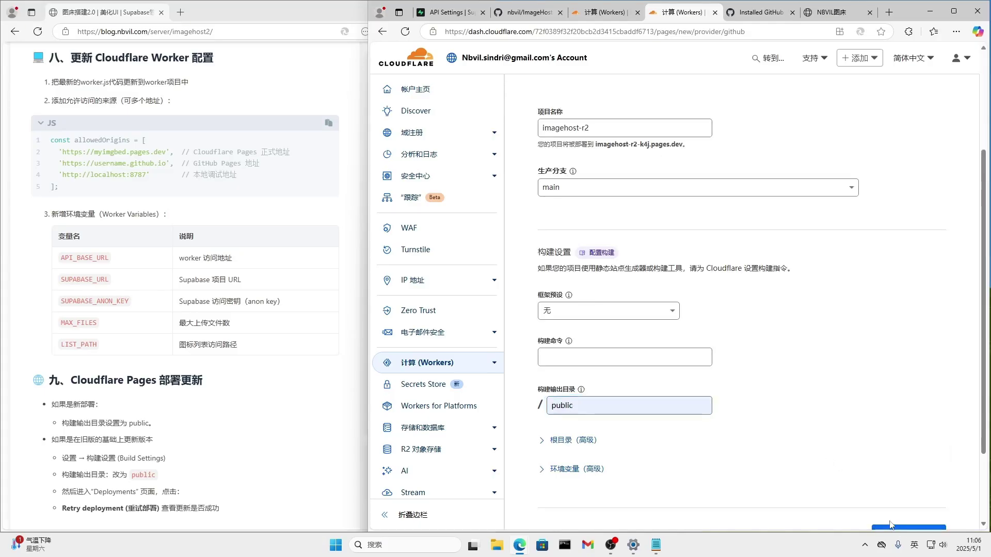
Visit the deployed site at imagehost-r2-k4j.pages.dev once deployment finishes.
{"action": "scroll", "coordinate": [877, 494], "scroll_direction": "down", "scroll_amount": 1}
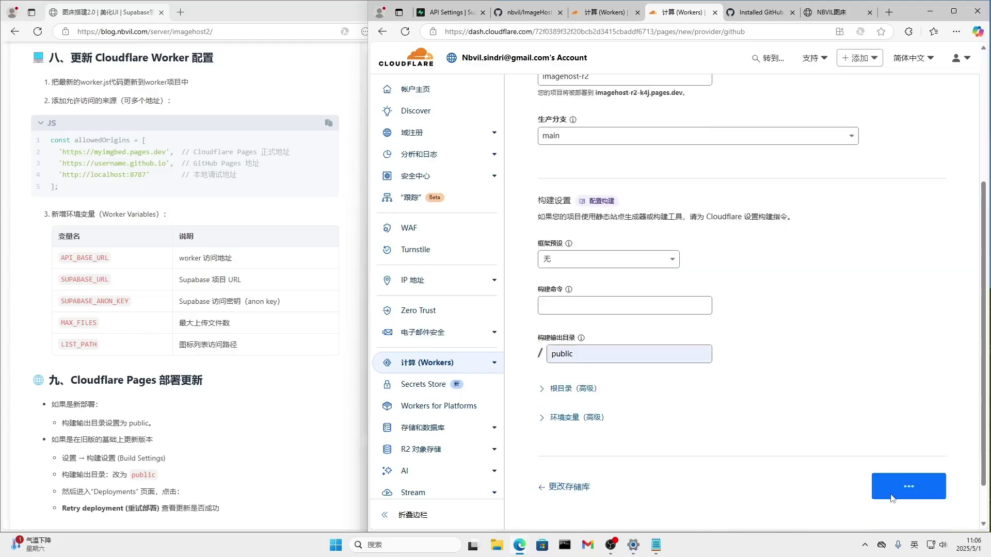
{"action": "scroll", "coordinate": [892, 498], "scroll_direction": "down", "scroll_amount": 1}
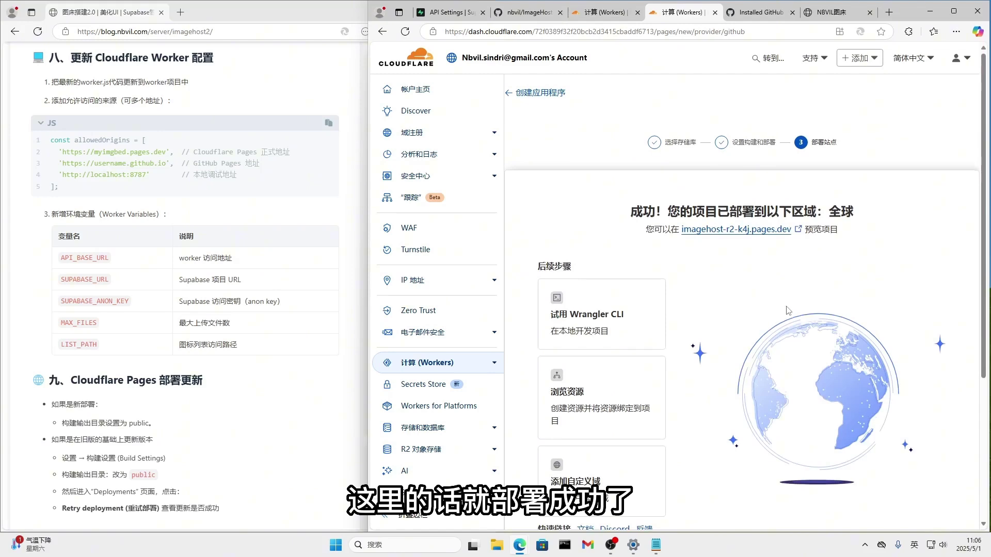
{"action": "scroll", "coordinate": [787, 310], "scroll_direction": "down", "scroll_amount": 2}
{"action": "scroll", "coordinate": [787, 310], "scroll_direction": "up", "scroll_amount": 2}
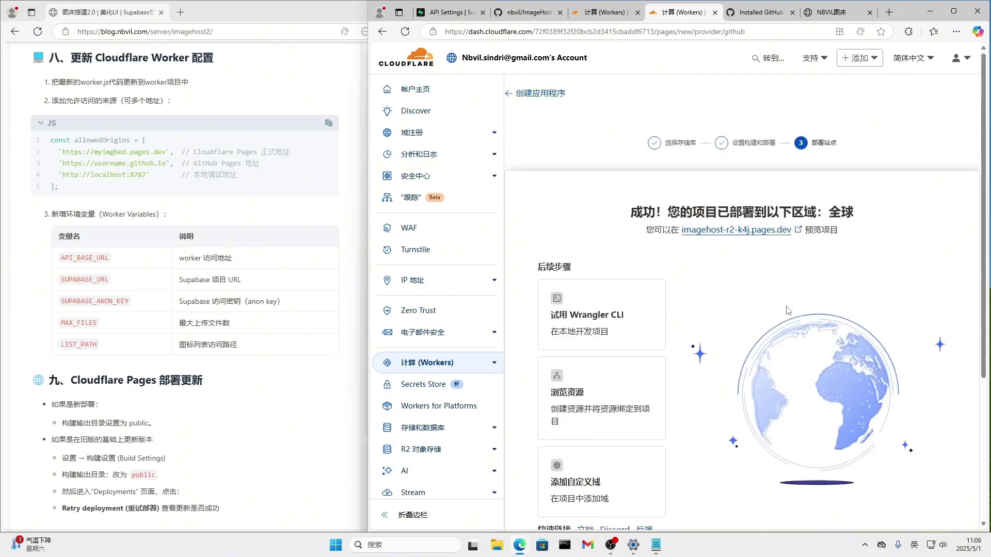
{"action": "left_click", "coordinate": [747, 233]}
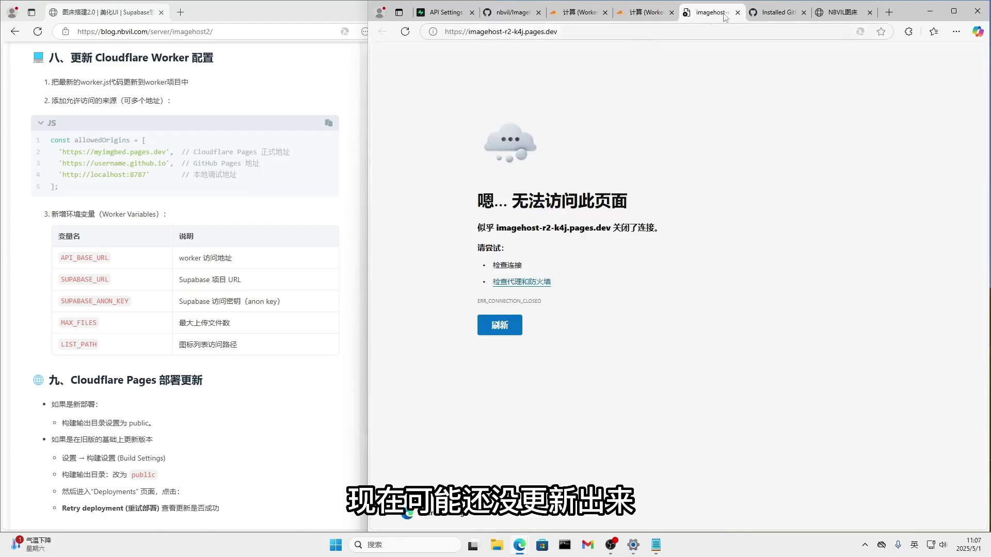
Begin adding a custom domain to the imagehost-r2 Pages project.
{"action": "left_click", "coordinate": [640, 20]}
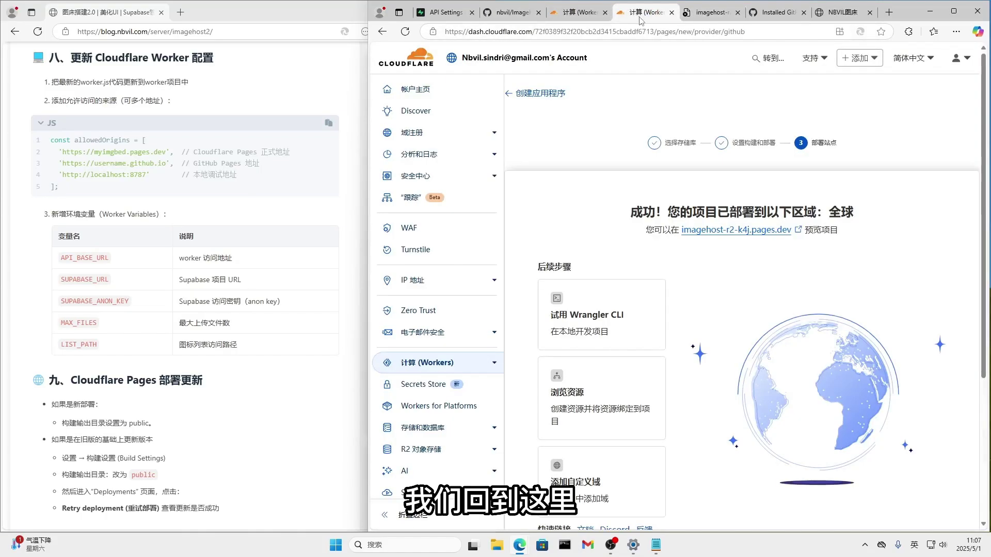
{"action": "scroll", "coordinate": [913, 400], "scroll_direction": "down", "scroll_amount": 5}
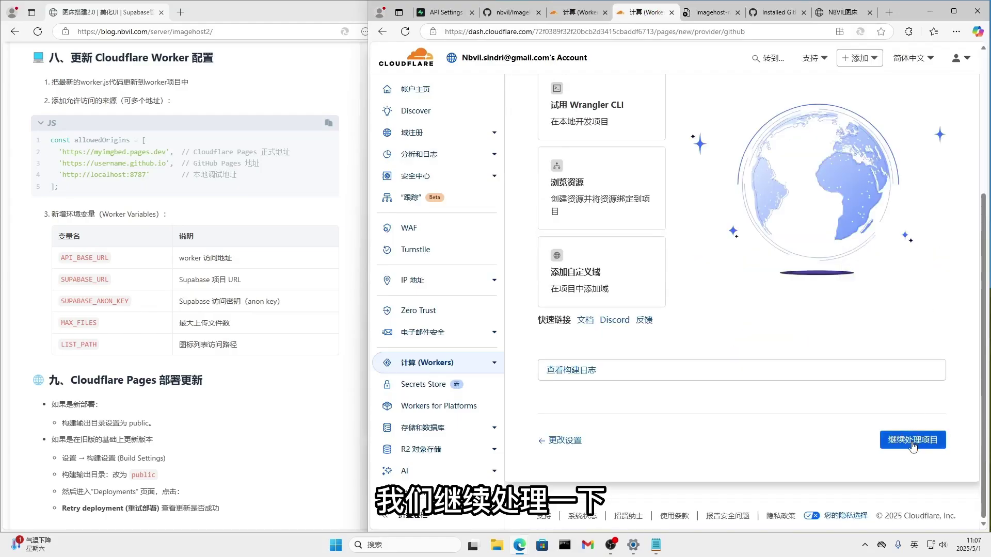
{"action": "left_click", "coordinate": [912, 440]}
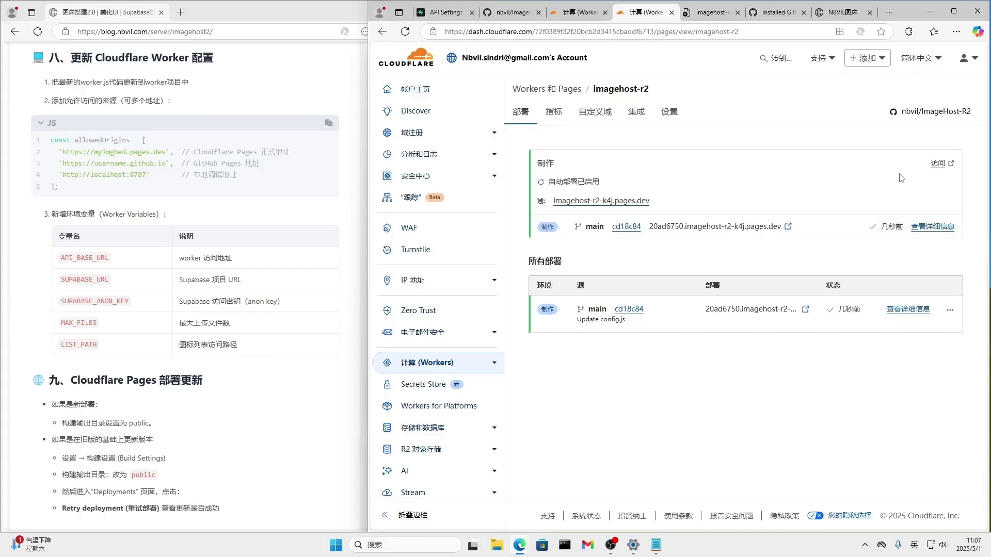
{"action": "left_click", "coordinate": [594, 114]}
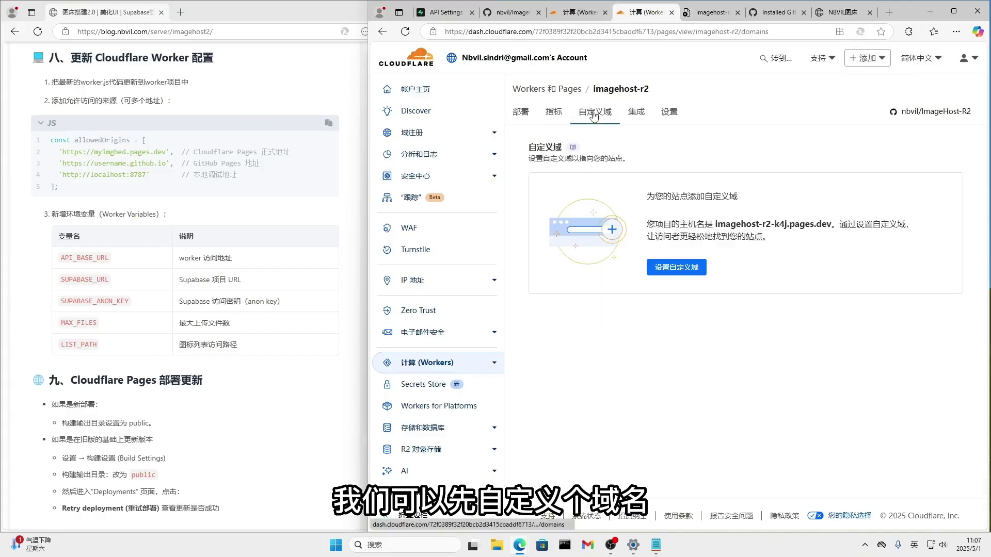
{"action": "left_click", "coordinate": [677, 271]}
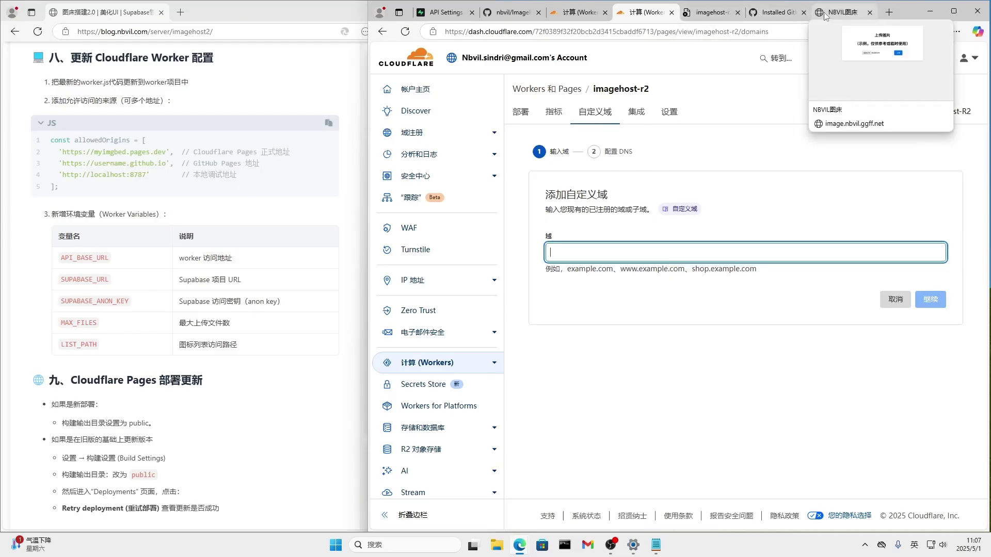
Copy the nbvil.dpdns.org domain name from the account's domain list.
{"action": "left_click", "coordinate": [841, 12]}
{"action": "left_click_drag", "start_coordinate": [560, 29], "coordinate": [496, 32]}
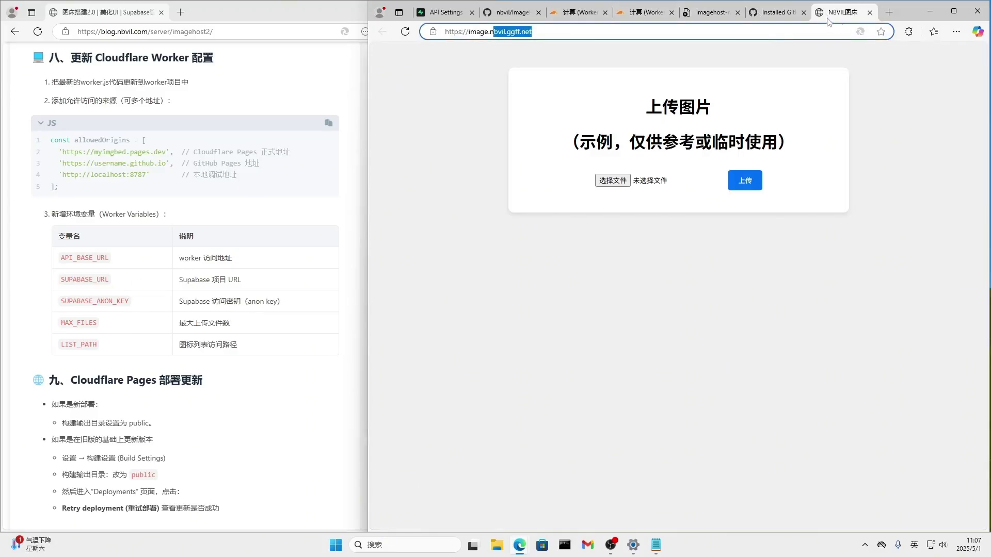
{"action": "left_click", "coordinate": [590, 15]}
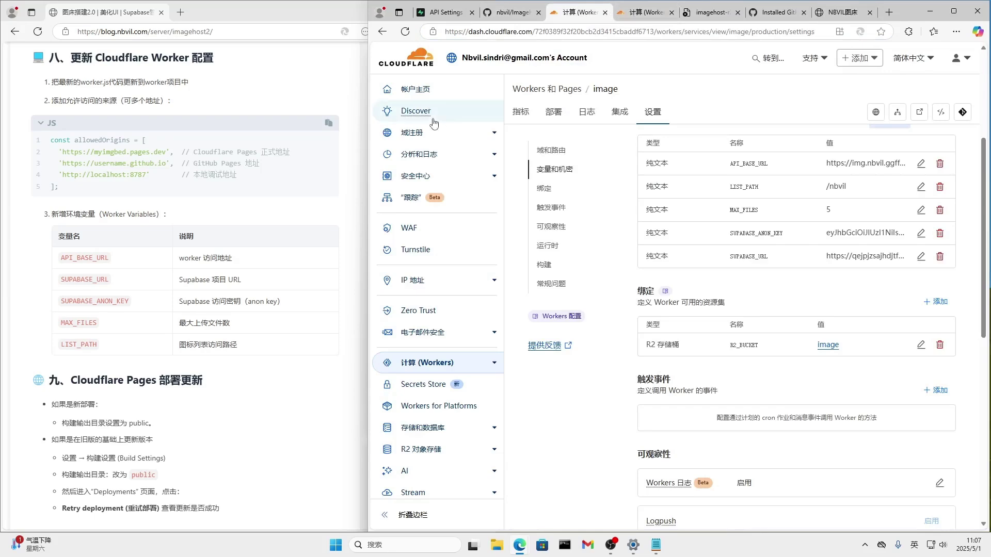
{"action": "left_click", "coordinate": [420, 68]}
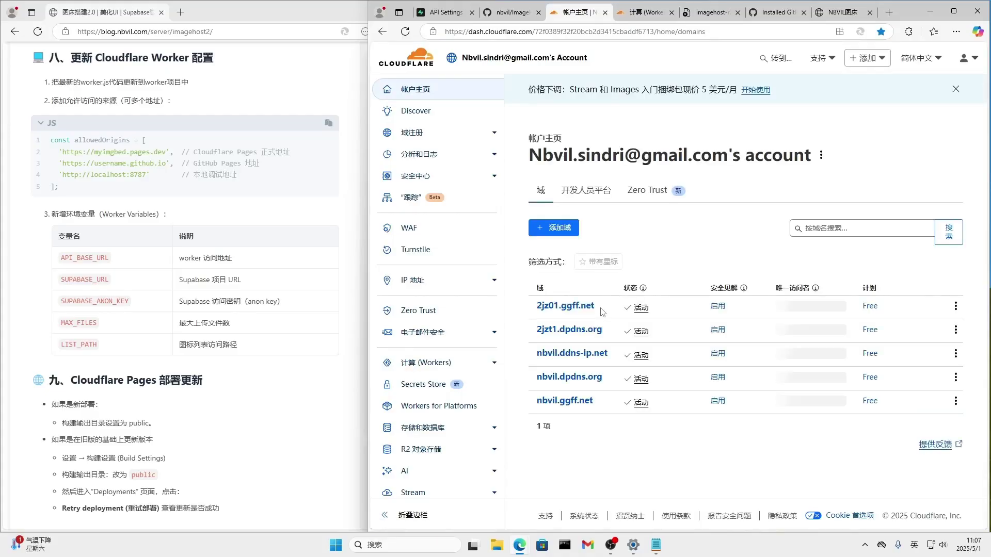
{"action": "left_click", "coordinate": [588, 380]}
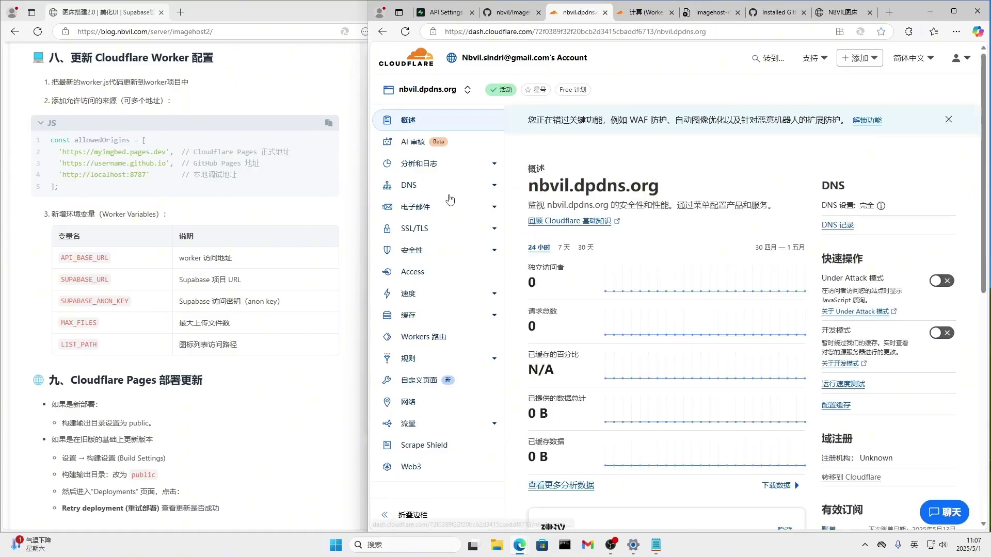
{"action": "left_click_drag", "start_coordinate": [528, 190], "coordinate": [673, 193]}
{"action": "key", "text": "ctrl+c"}
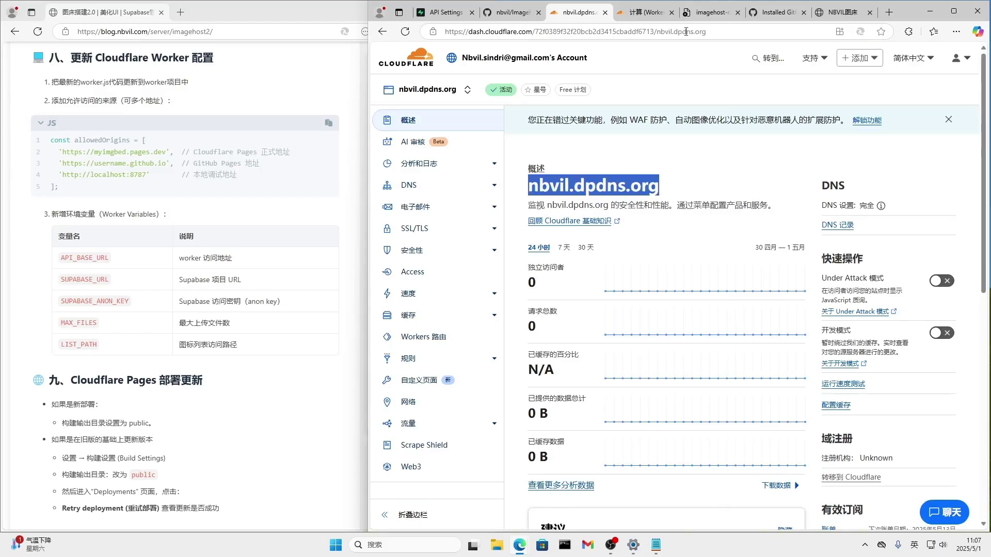
Enter image.nbvil.dpdns.org as the custom domain.
{"action": "left_click", "coordinate": [643, 15]}
{"action": "left_click", "coordinate": [599, 257]}
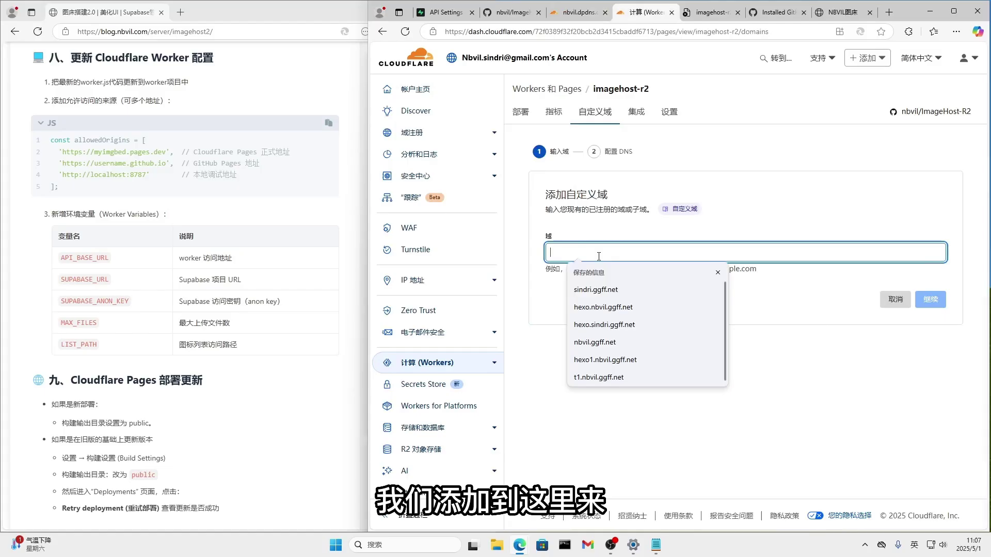
{"action": "key", "text": "ctrl+v"}
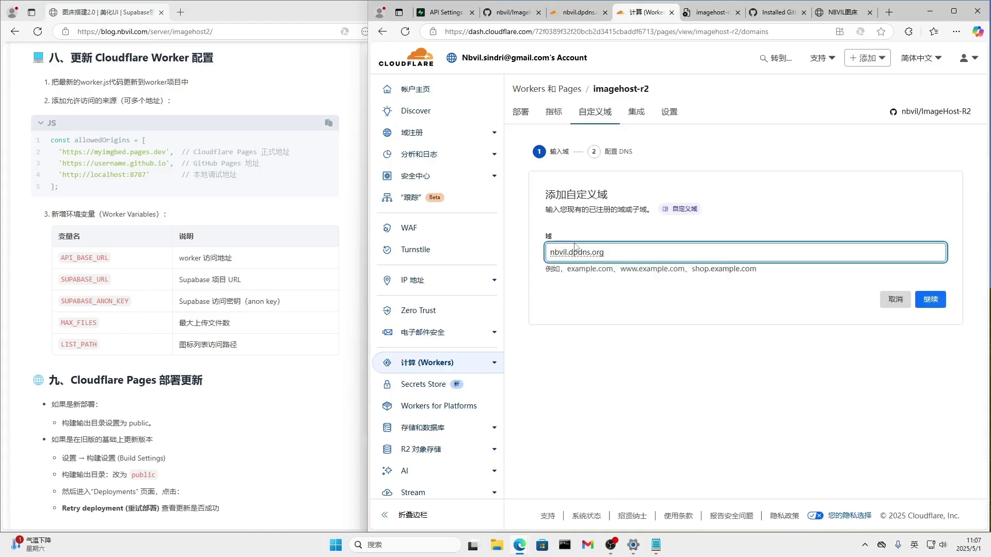
{"action": "key", "text": "Home"}
{"action": "type", "text": "image."}
Choose manual CNAME setup, copy the target, and open nbvil.dpdns.org DNS records.
{"action": "left_click", "coordinate": [930, 299]}
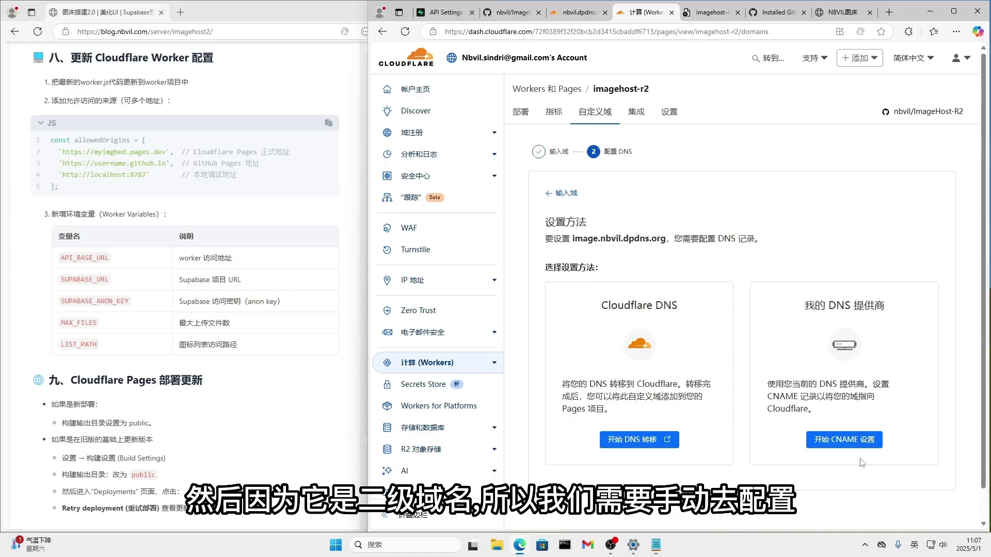
{"action": "left_click", "coordinate": [828, 444]}
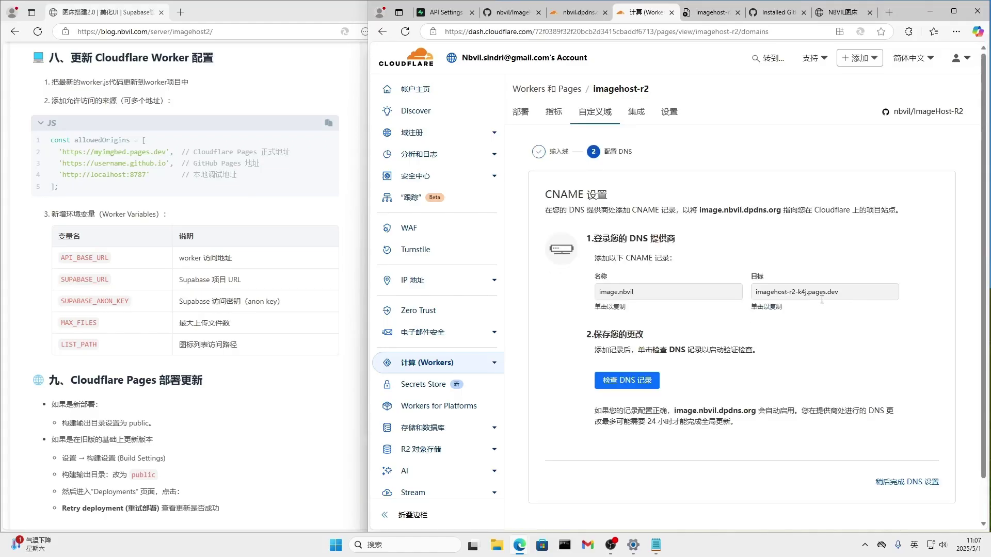
{"action": "left_click", "coordinate": [821, 293]}
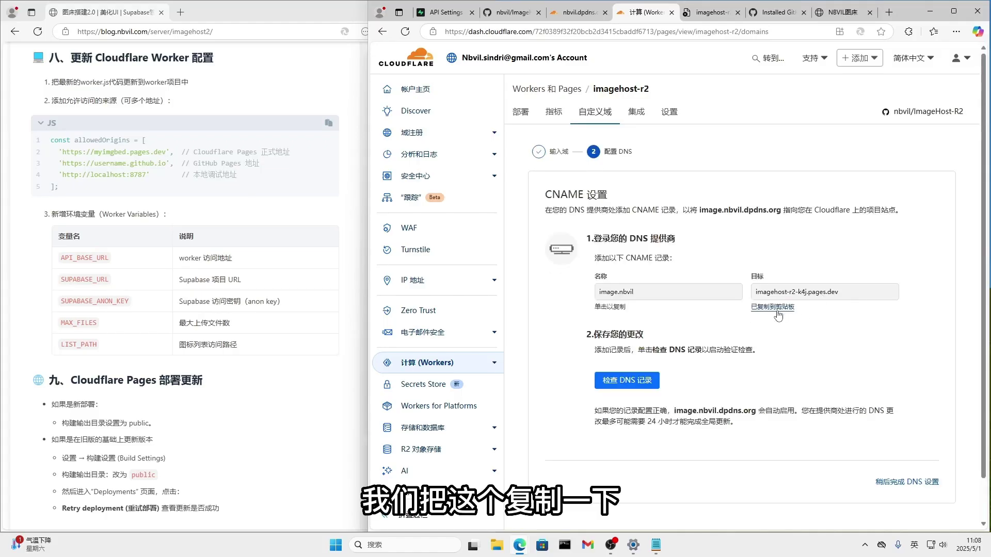
{"action": "left_click", "coordinate": [566, 17]}
{"action": "left_click", "coordinate": [410, 191]}
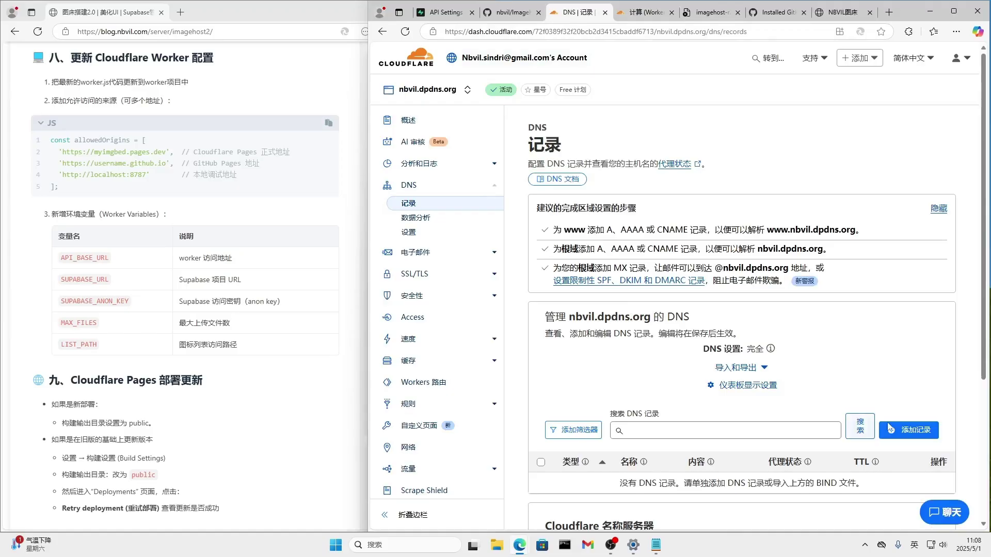
Add and save a CNAME record 'image' pointing to imagehost-r2-k4j.pages.dev.
{"action": "left_click", "coordinate": [889, 428]}
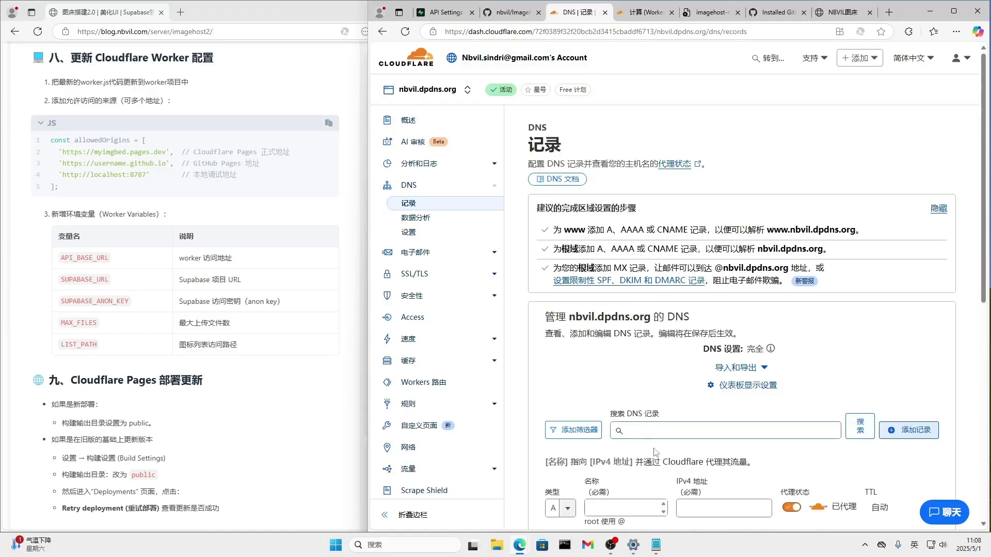
{"action": "scroll", "coordinate": [605, 501], "scroll_direction": "down", "scroll_amount": 2}
{"action": "left_click", "coordinate": [560, 405]}
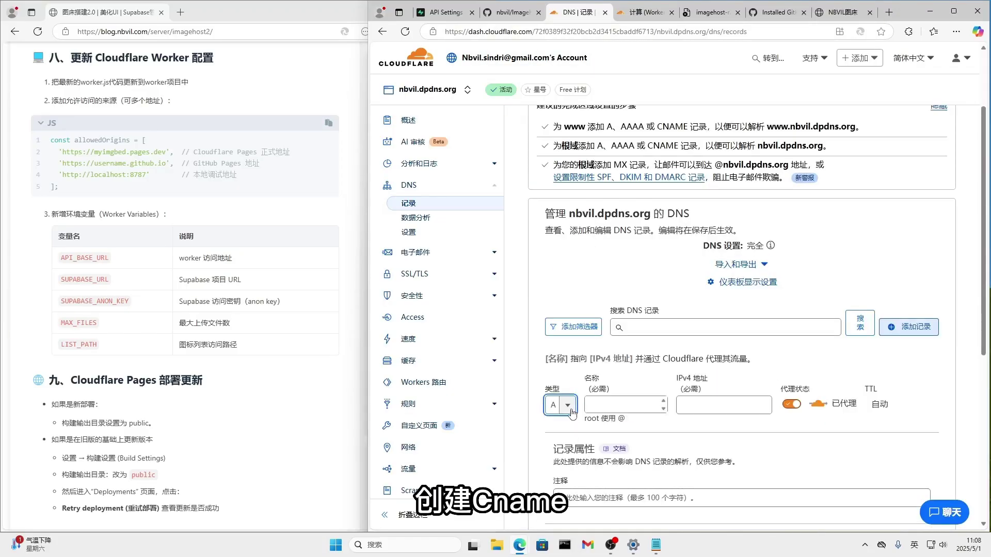
{"action": "left_click", "coordinate": [562, 504]}
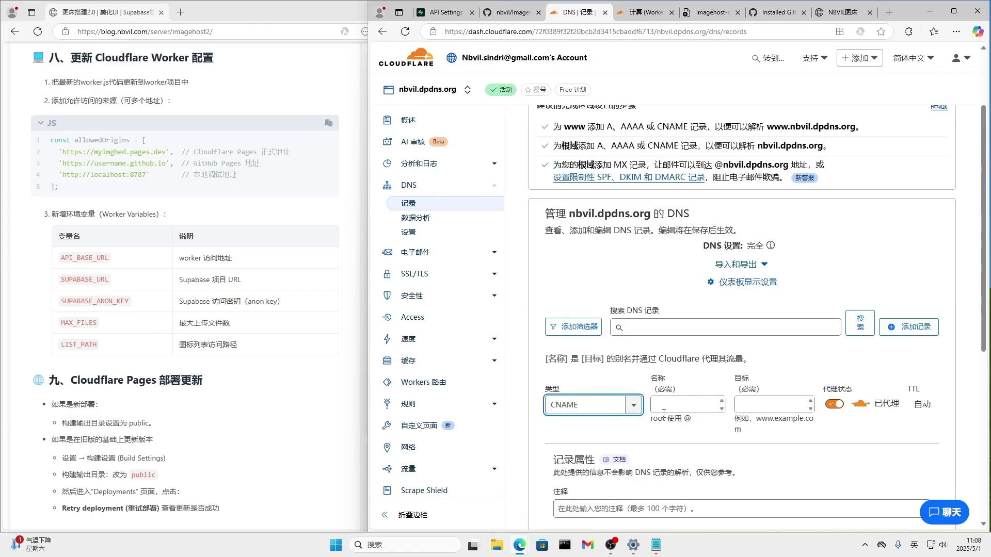
{"action": "left_click", "coordinate": [687, 405]}
{"action": "type", "text": "image"}
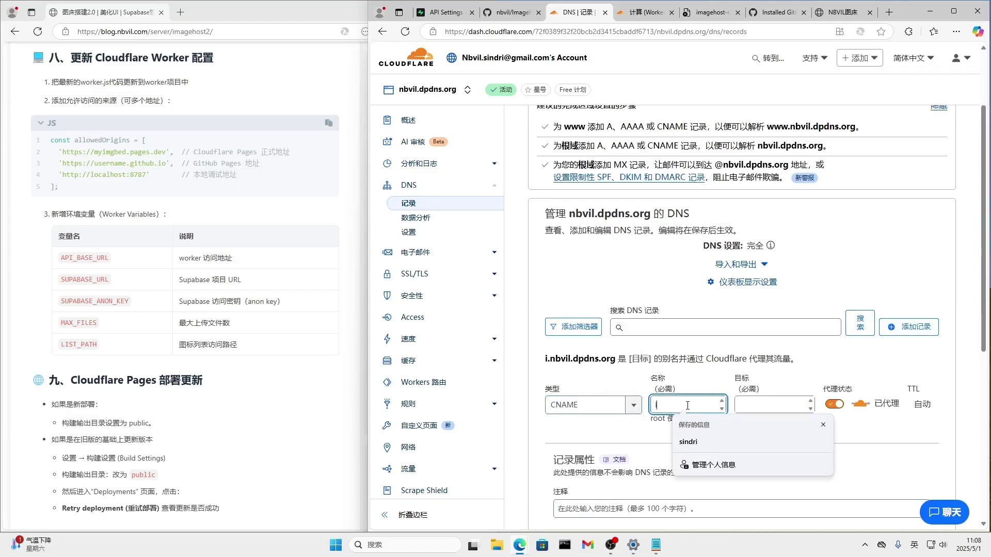
{"action": "left_click", "coordinate": [766, 407]}
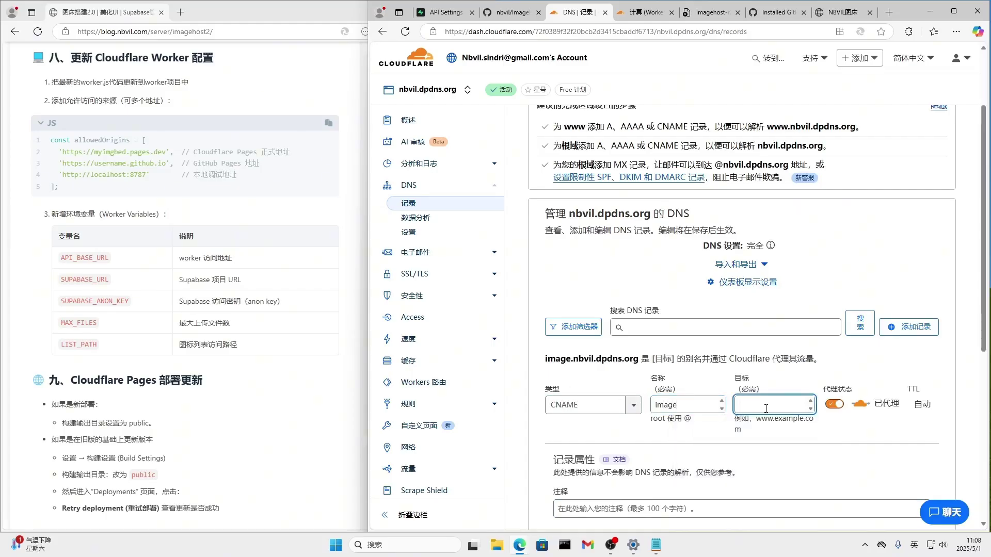
{"action": "key", "text": "ctrl+v"}
{"action": "scroll", "coordinate": [926, 472], "scroll_direction": "down", "scroll_amount": 2}
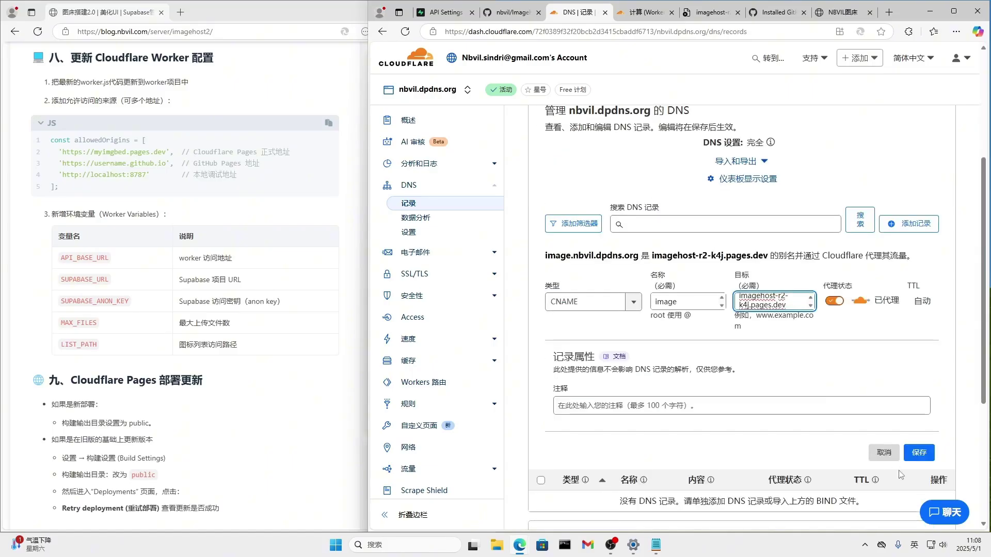
{"action": "left_click", "coordinate": [919, 452]}
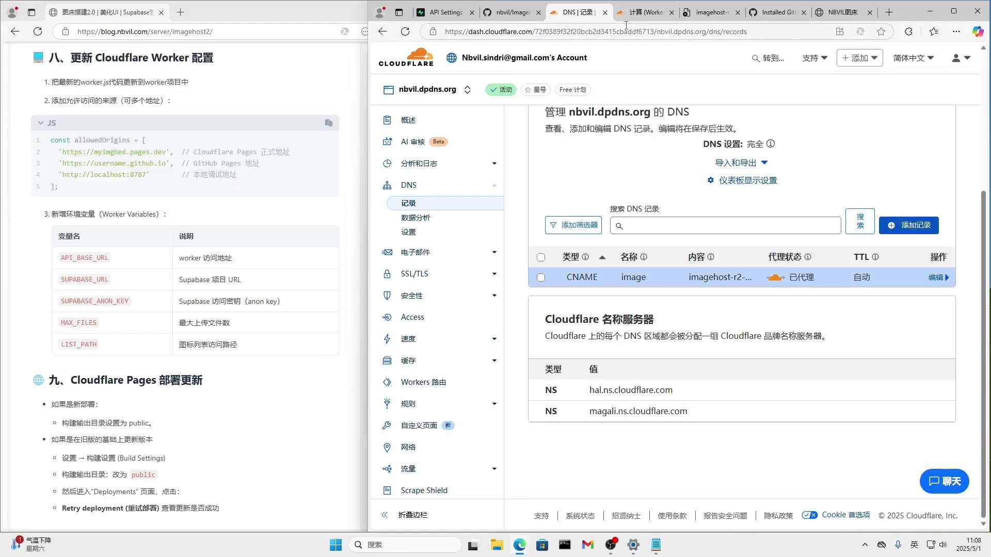
Recheck DNS for image.nbvil.dpdns.org, defer setup, and return to the DNS records list.
{"action": "left_click", "coordinate": [708, 21]}
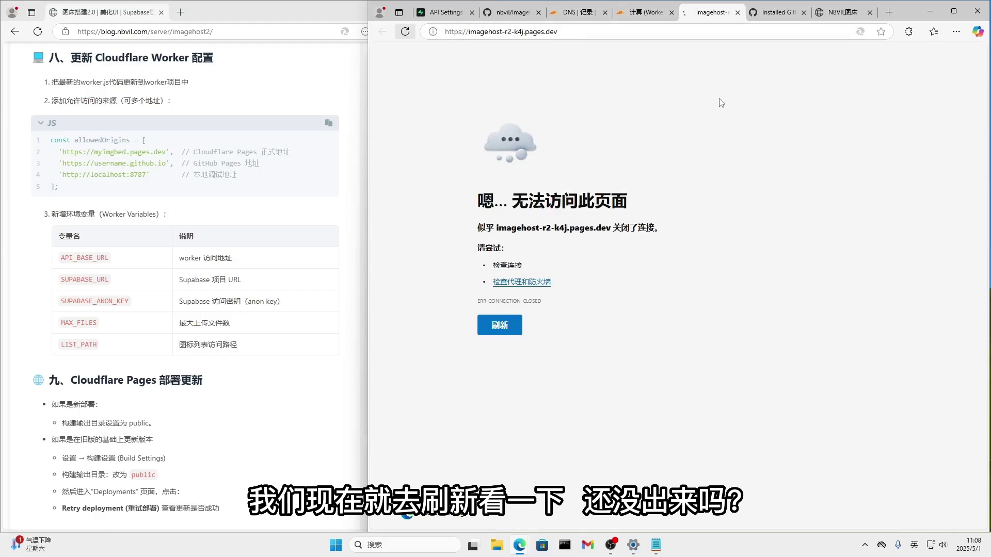
{"action": "left_click", "coordinate": [645, 12]}
{"action": "left_click", "coordinate": [622, 385]}
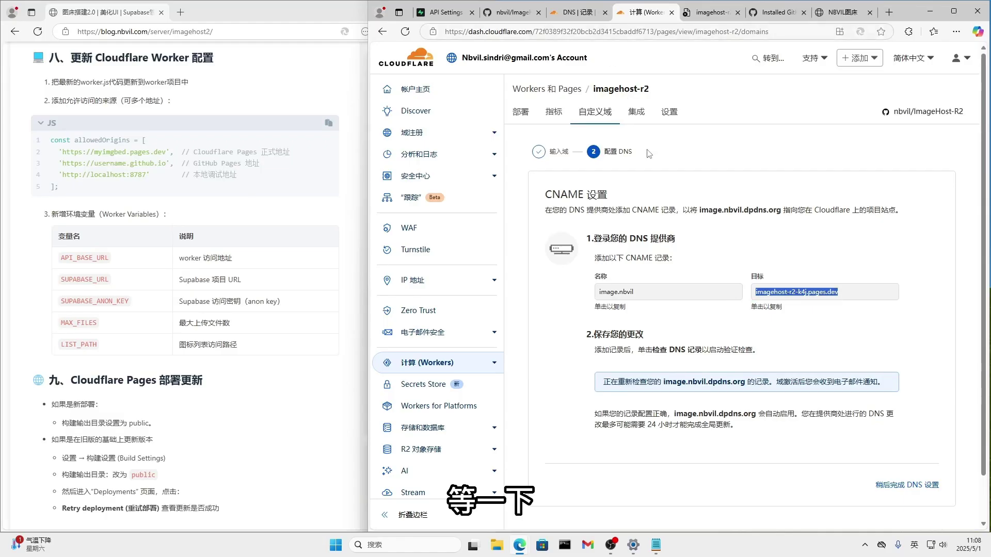
{"action": "left_click", "coordinate": [570, 13]}
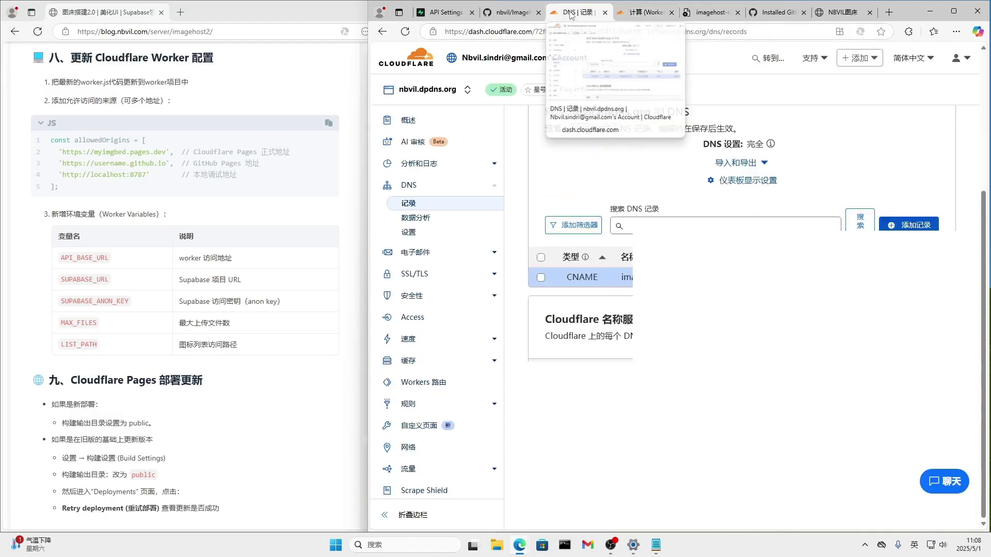
{"action": "left_click", "coordinate": [643, 13]}
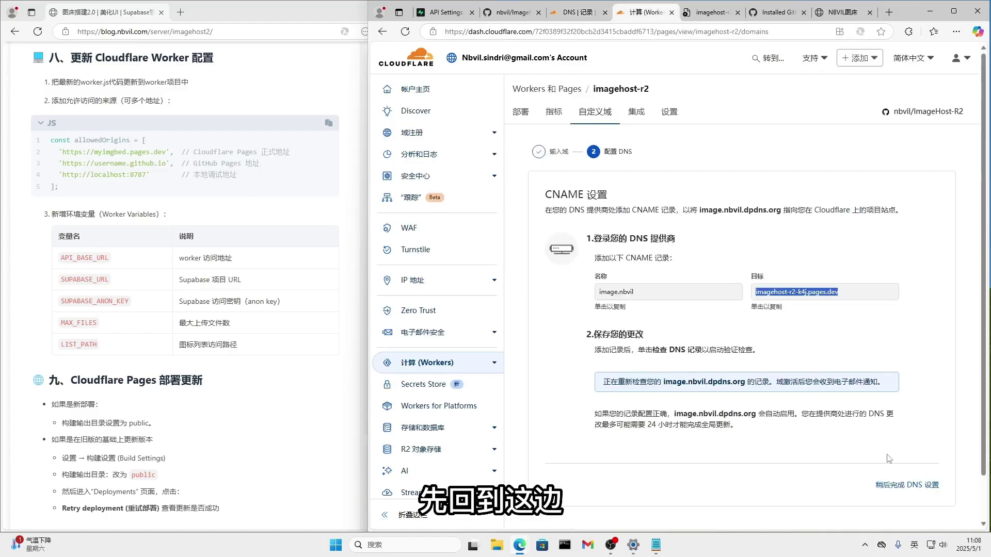
{"action": "left_click", "coordinate": [891, 486]}
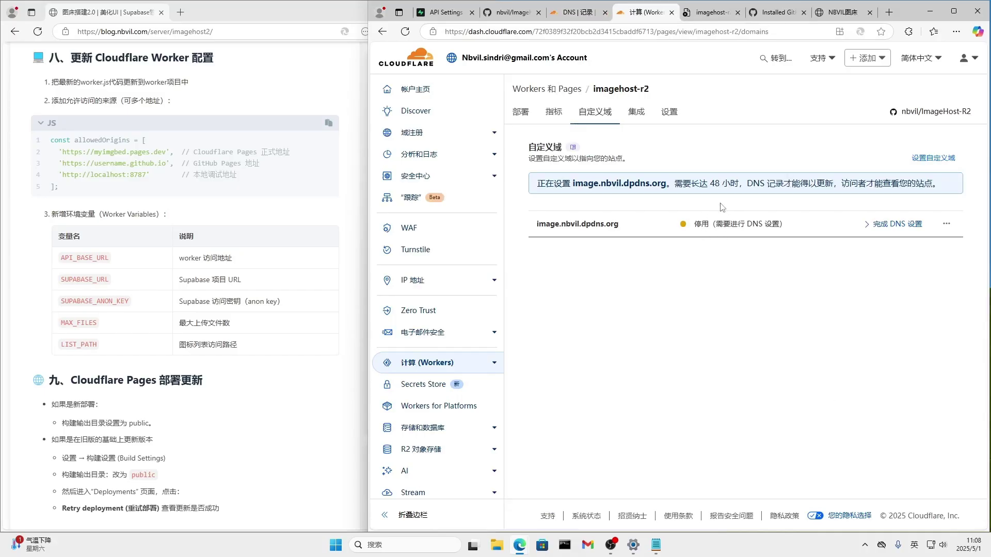
{"action": "left_click", "coordinate": [709, 12]}
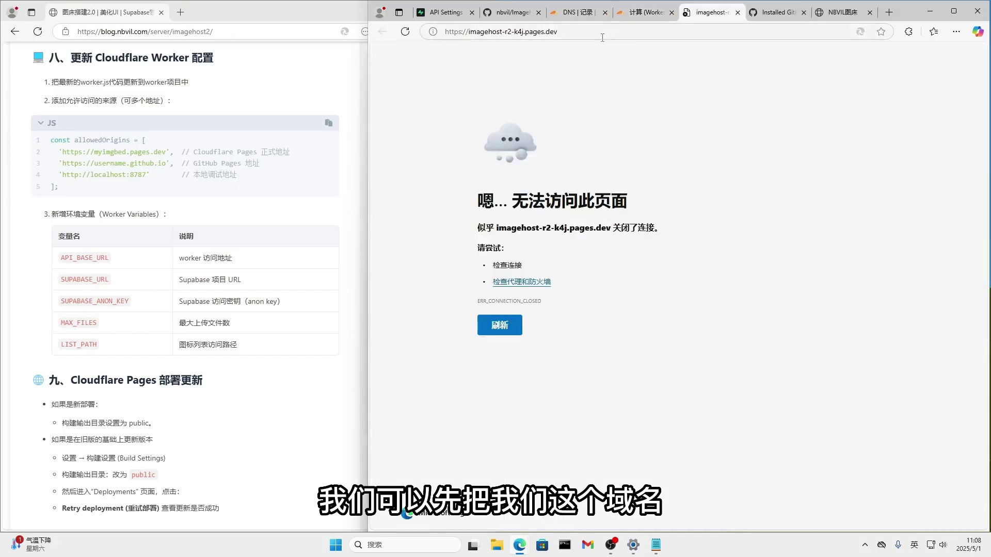
{"action": "left_click", "coordinate": [578, 12]}
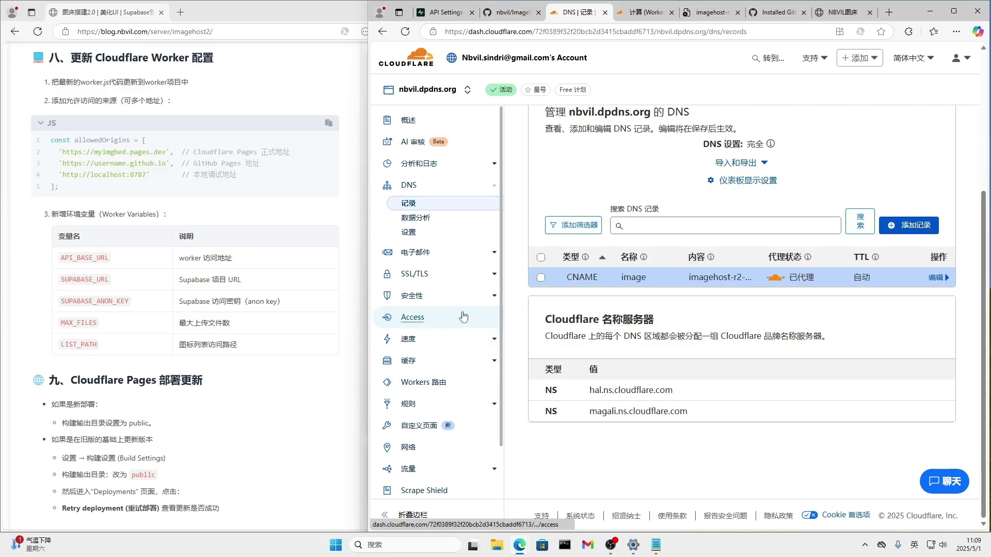
Open the image worker's code editor from Workers & Pages.
{"action": "left_click", "coordinate": [418, 63]}
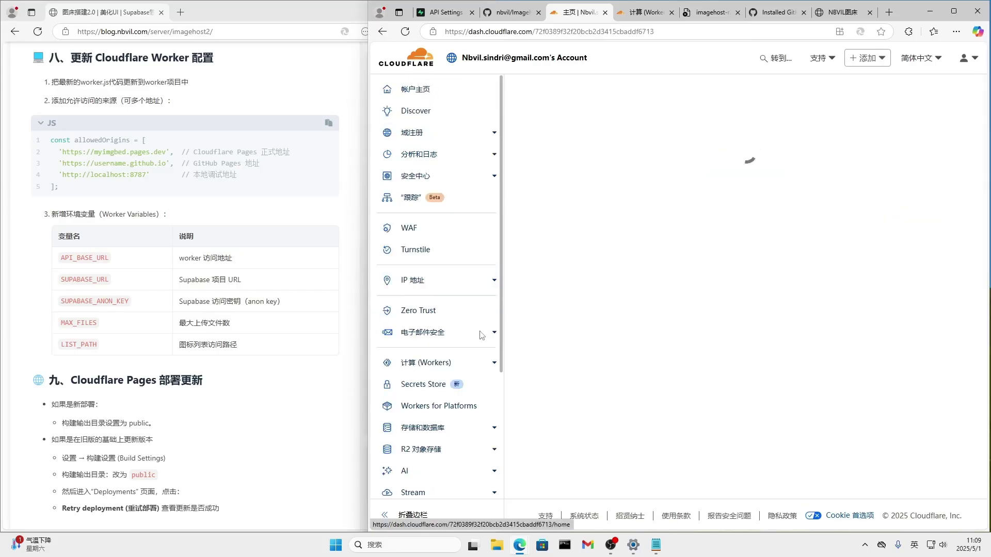
{"action": "left_click", "coordinate": [485, 366]}
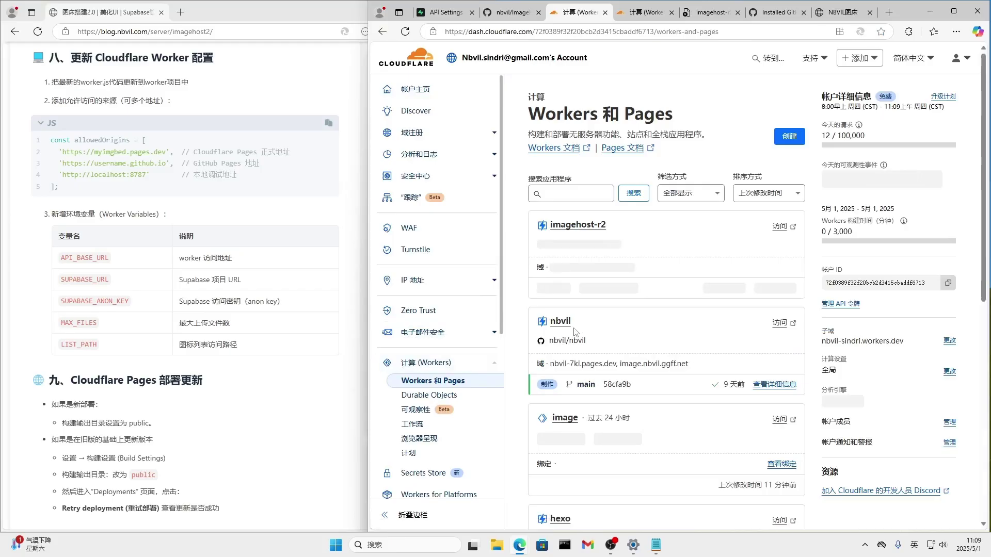
{"action": "left_click", "coordinate": [570, 419]}
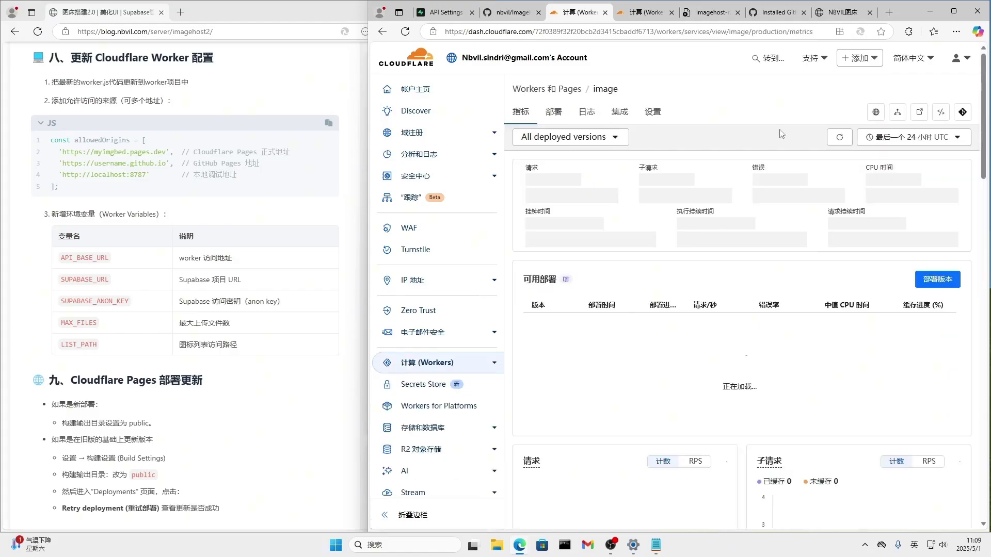
{"action": "left_click", "coordinate": [941, 115]}
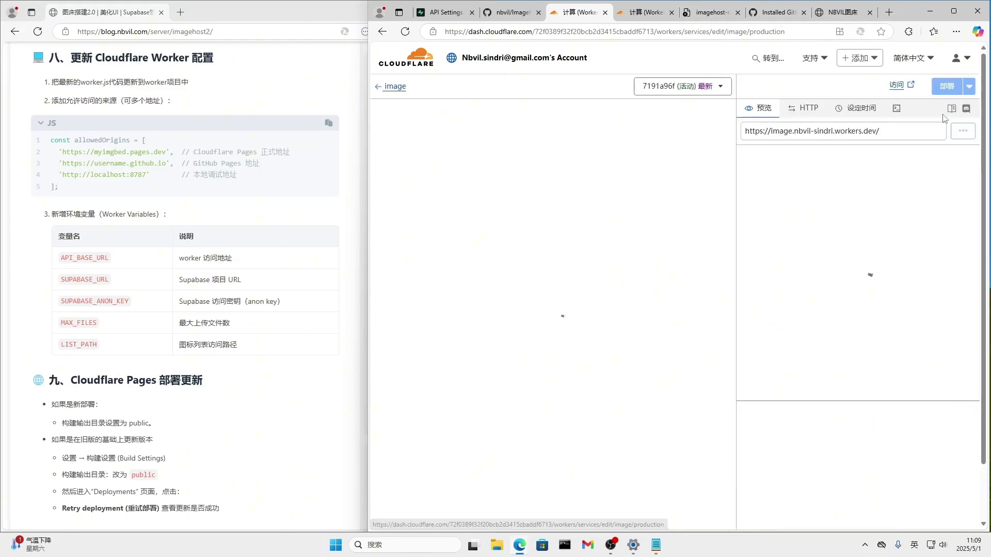
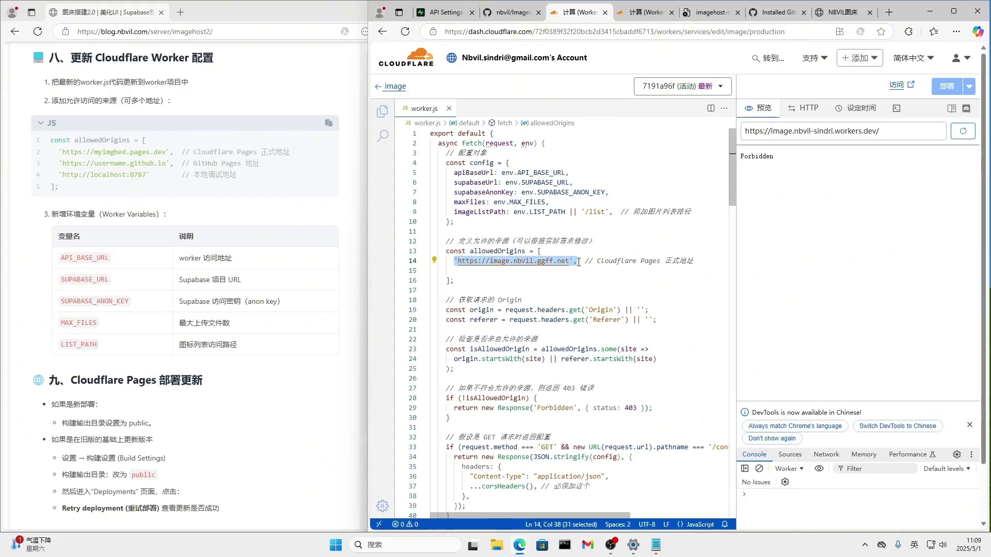
Duplicate the allowed origin URL onto a new line 15 in allowedOrigins.
{"action": "left_click", "coordinate": [578, 262]}
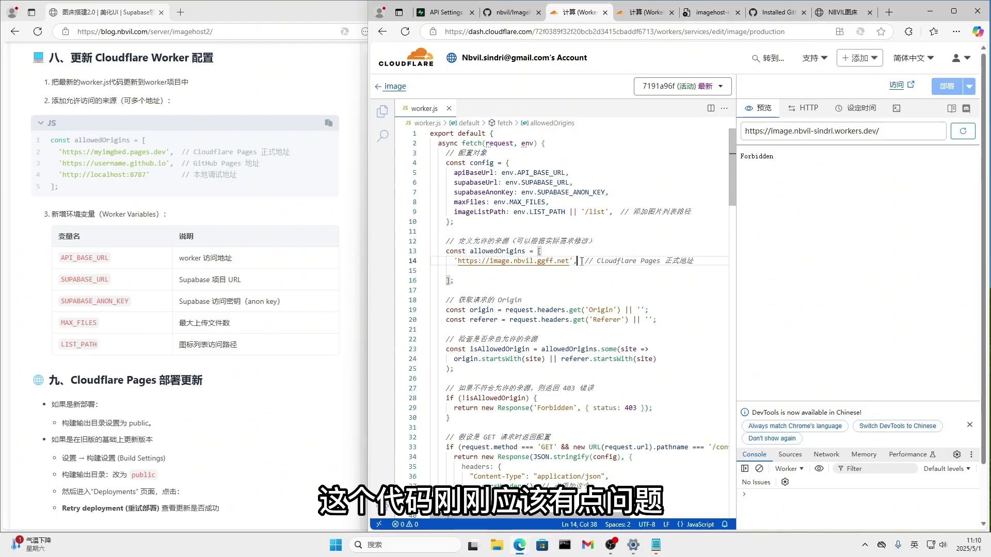
{"action": "left_click", "coordinate": [469, 270]}
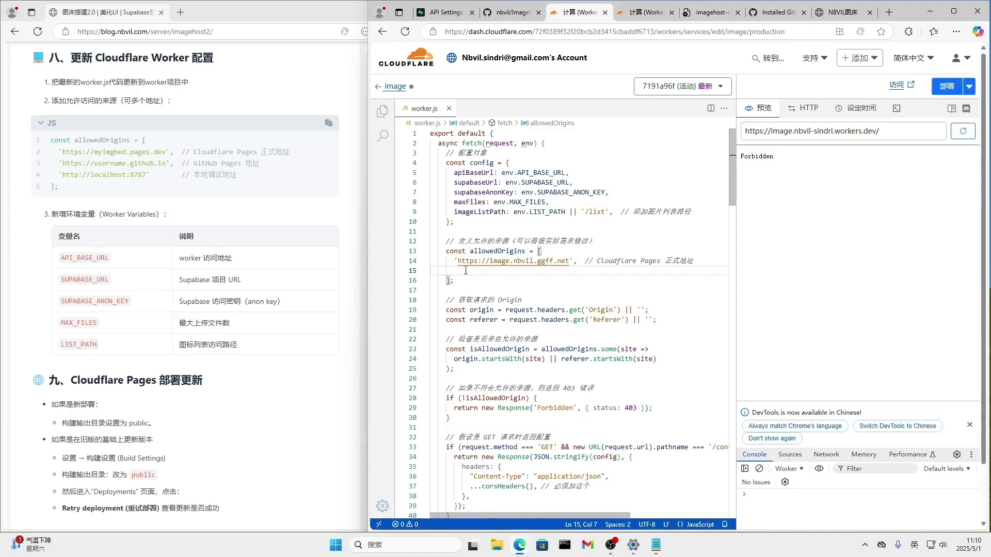
{"action": "type", "text": "'https://image.nbvil.ggff.net',"}
{"action": "type", "text": ","}
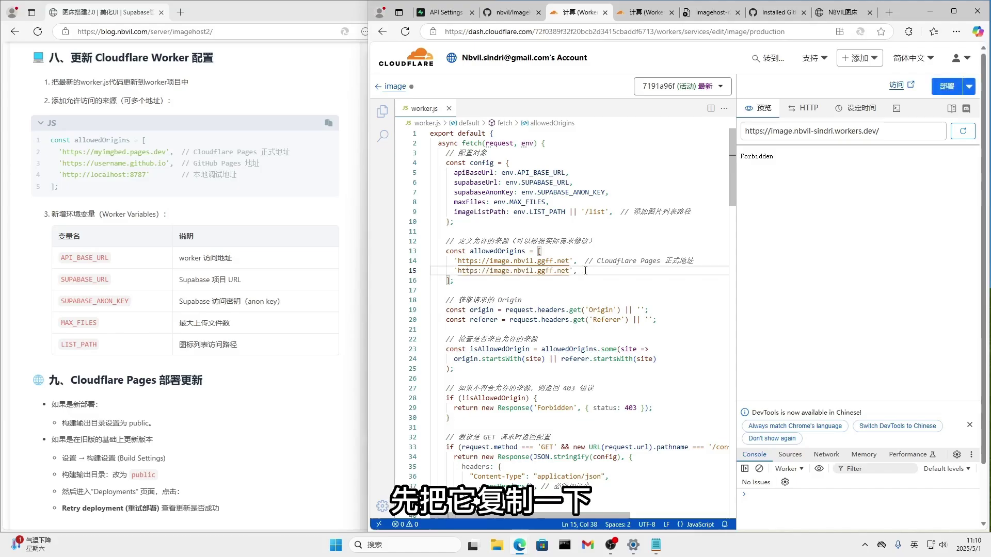
{"action": "key", "text": "BackSpace"}
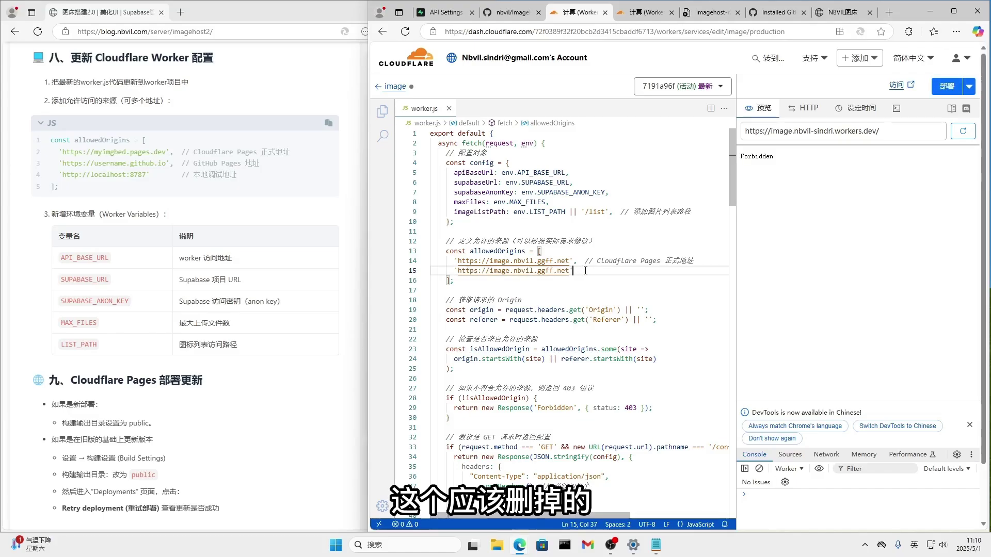
Replace the line 15 domain with image.nbvil.dpdns.org and deploy the worker.
{"action": "left_click", "coordinate": [649, 15]}
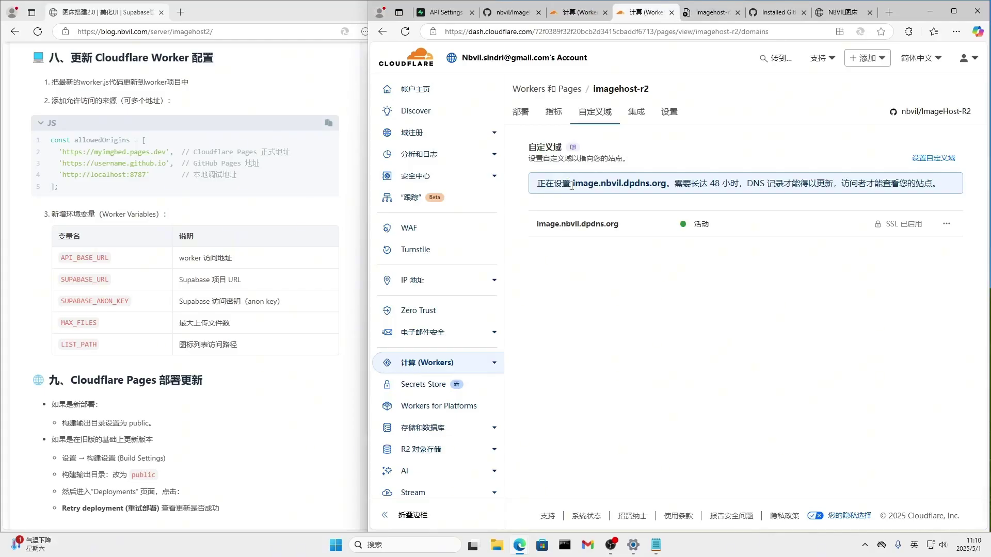
{"action": "left_click_drag", "start_coordinate": [571, 185], "coordinate": [629, 185]}
{"action": "left_click", "coordinate": [577, 181]}
{"action": "left_click_drag", "start_coordinate": [574, 182], "coordinate": [667, 182]}
{"action": "key", "text": "ctrl+c"}
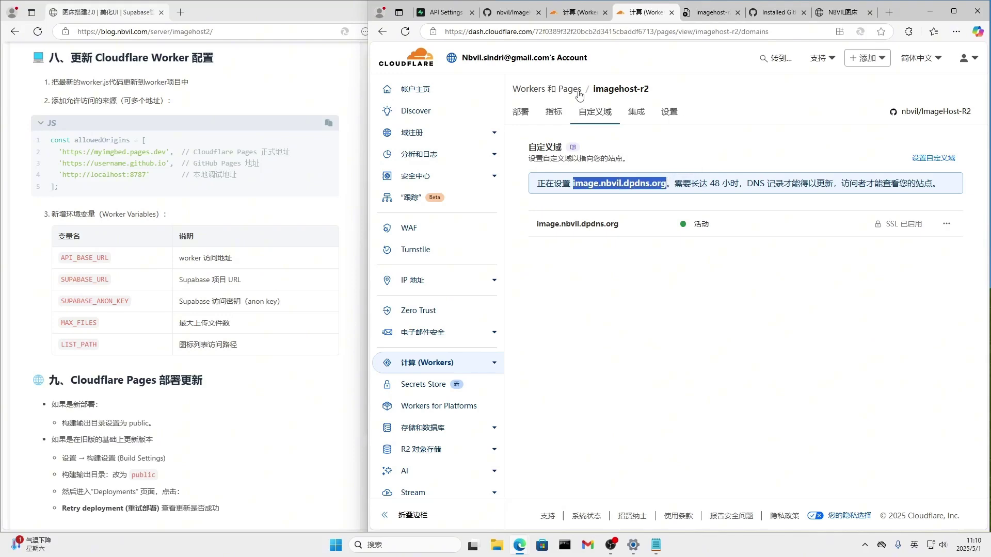
{"action": "left_click", "coordinate": [569, 12]}
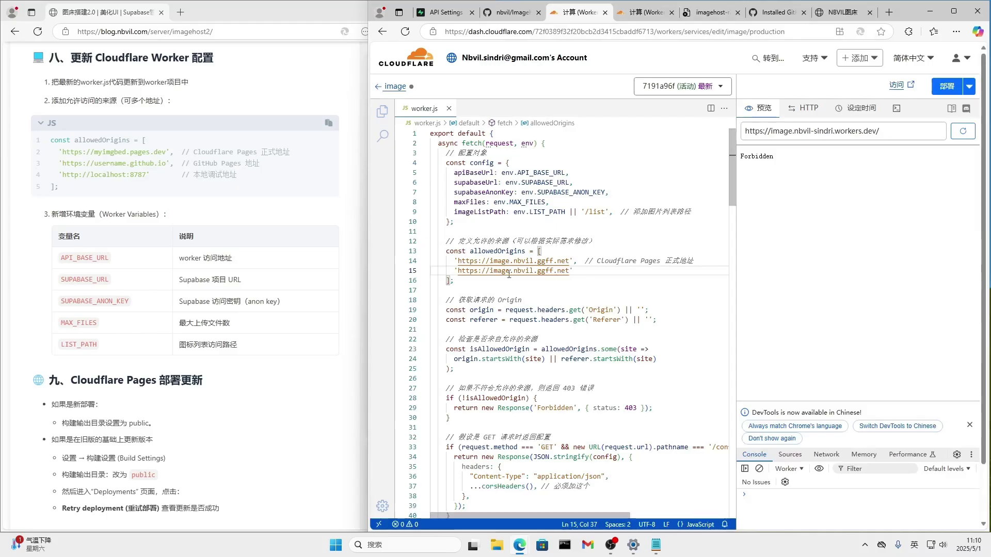
{"action": "left_click_drag", "start_coordinate": [518, 270], "coordinate": [569, 271]}
{"action": "key", "text": "ctrl+v"}
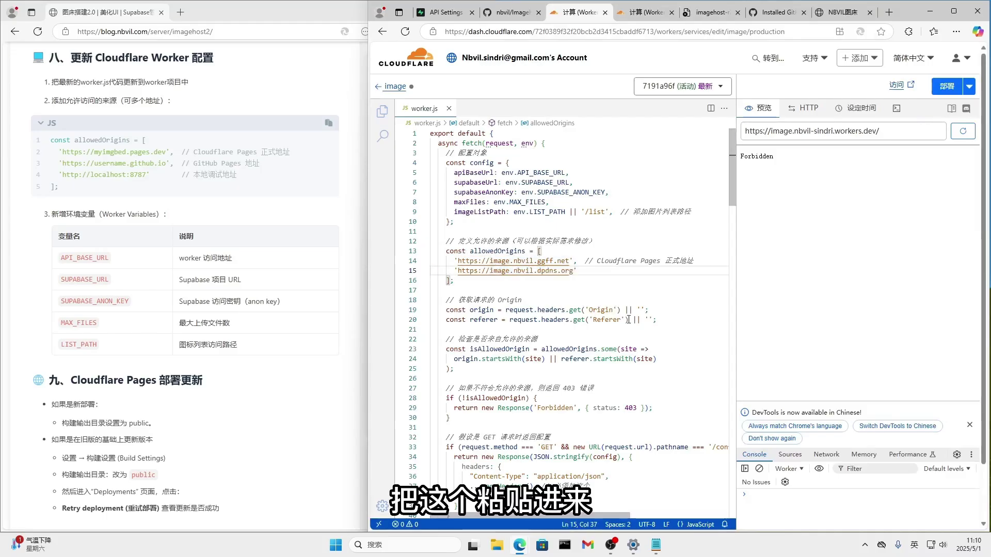
{"action": "left_click", "coordinate": [947, 88]}
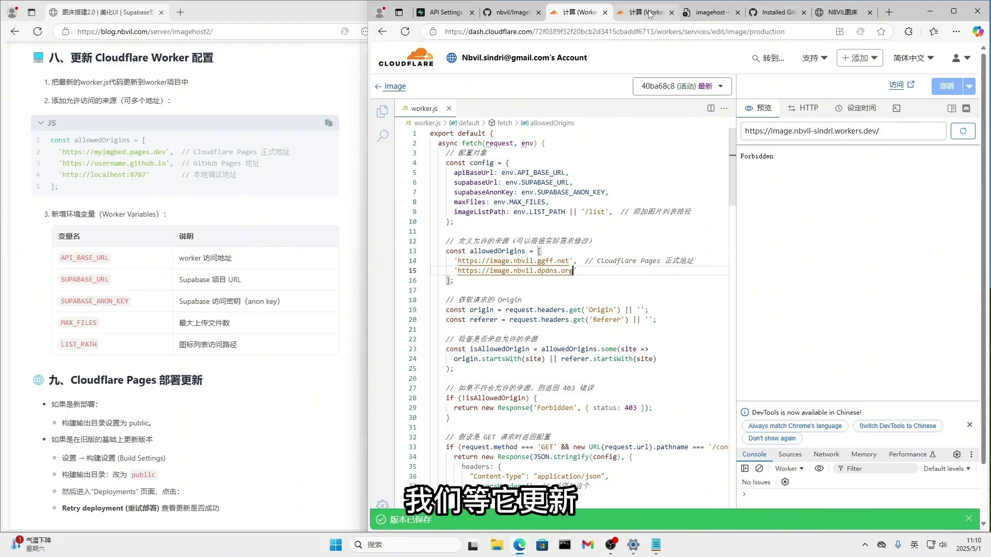
Load image.nbvil.dpdns.org in the imagehost tab to confirm the NBVIL 图床 homepage appears.
{"action": "left_click", "coordinate": [708, 12]}
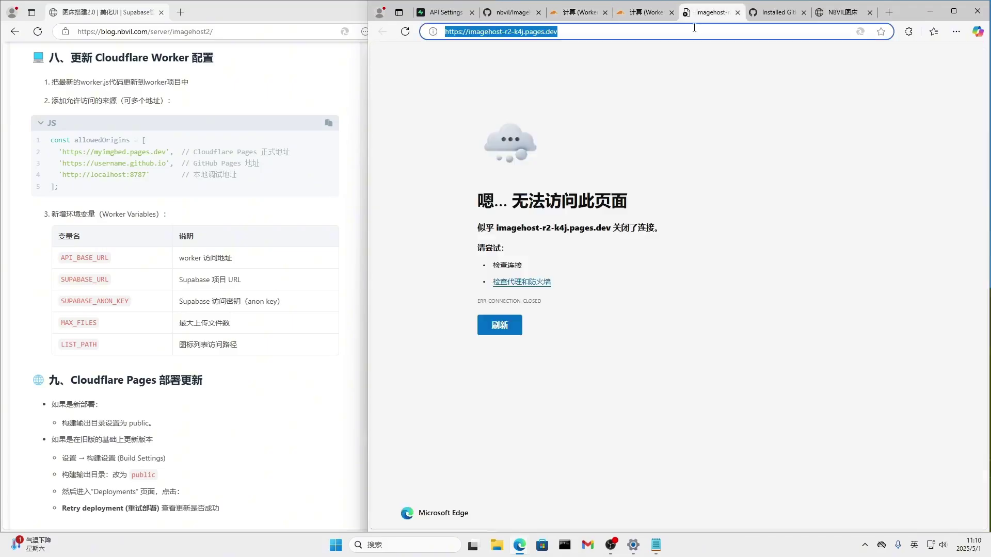
{"action": "left_click", "coordinate": [405, 32]}
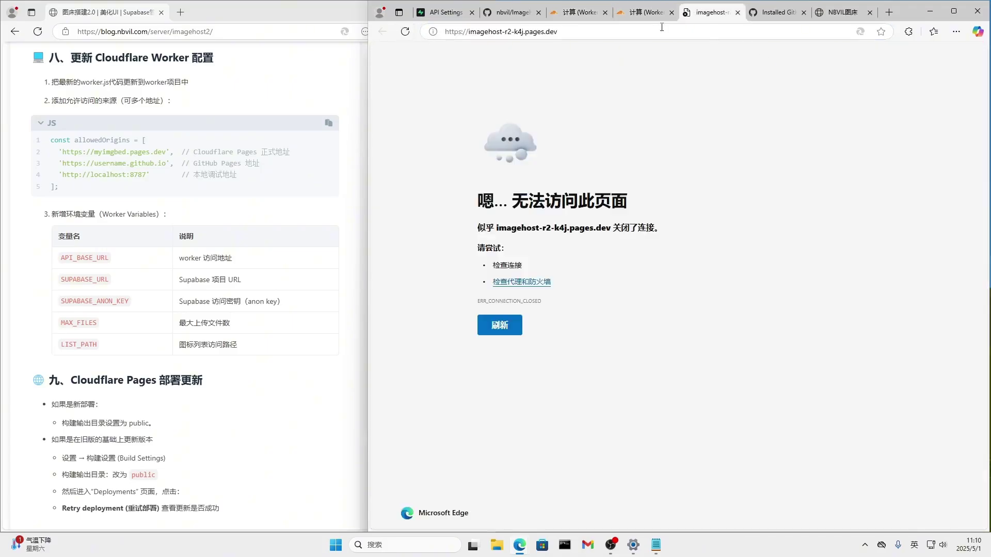
{"action": "left_click", "coordinate": [644, 15]}
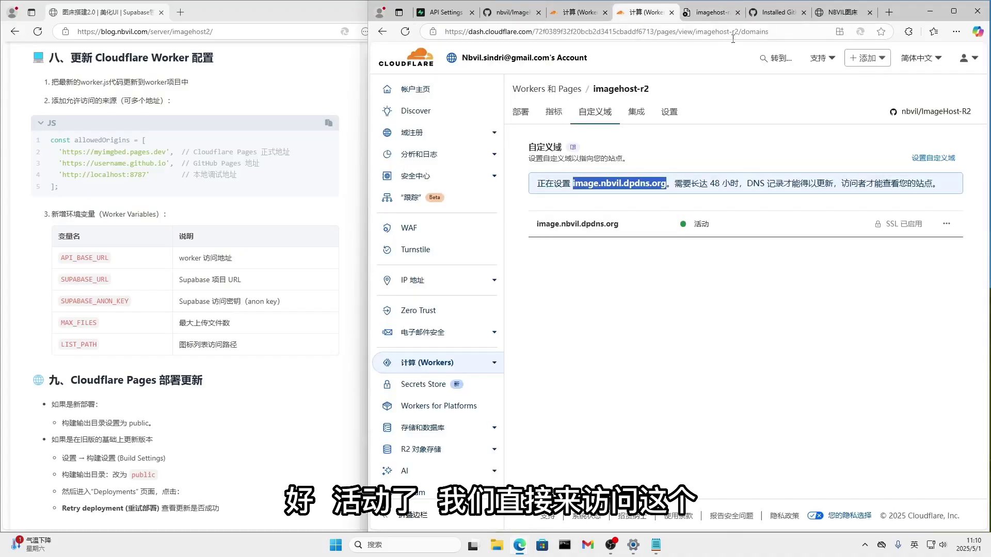
{"action": "left_click", "coordinate": [722, 13]}
{"action": "left_click", "coordinate": [709, 35]}
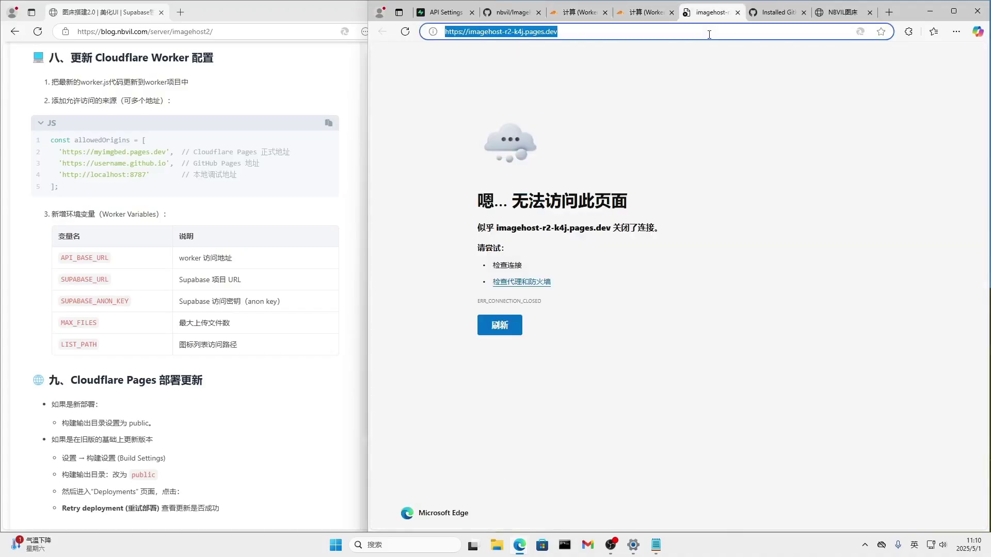
{"action": "key", "text": "ctrl+v"}
{"action": "key", "text": "Return"}
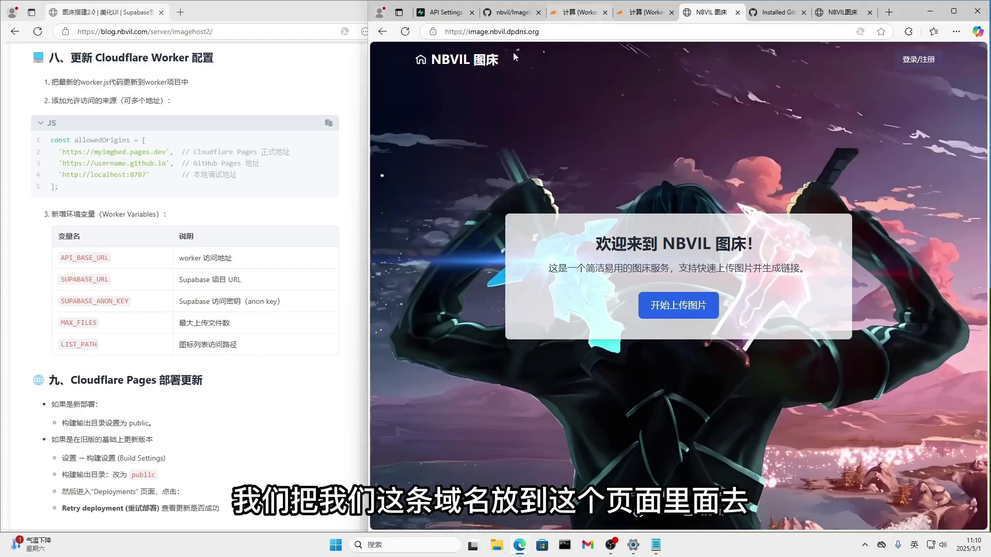
{"action": "left_click", "coordinate": [574, 13]}
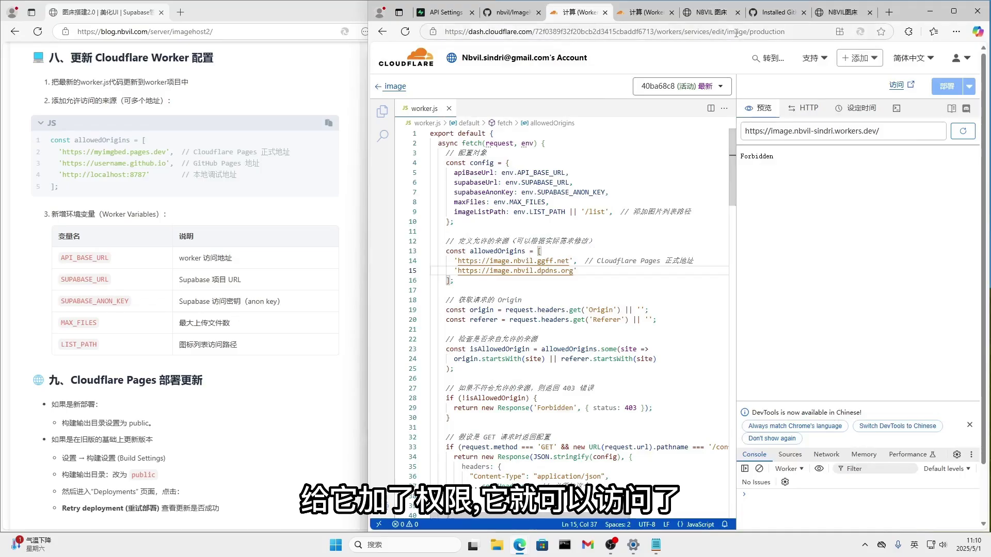
On the NBVIL 图床 homepage, choose 开始上传图片 to bring up the login dialog.
{"action": "left_click", "coordinate": [717, 11]}
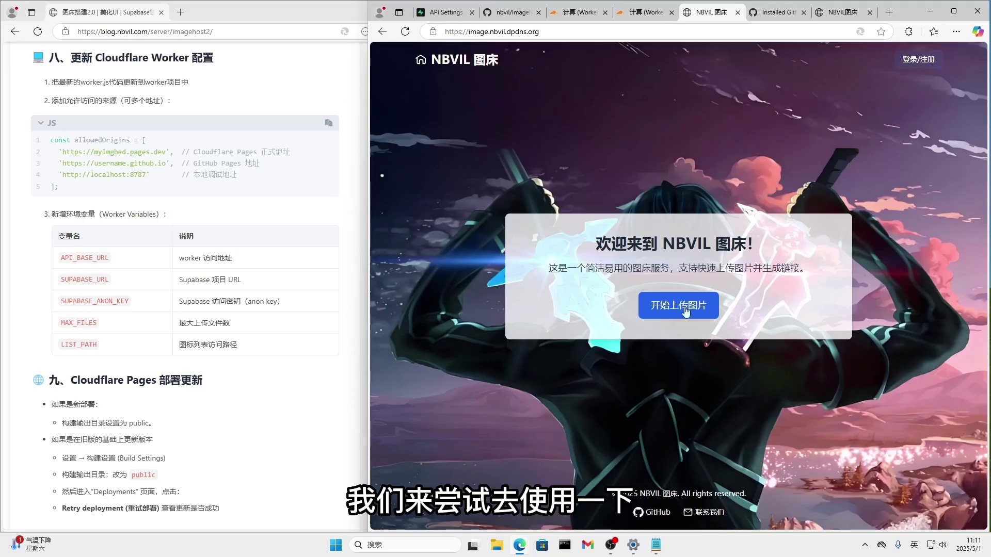
{"action": "left_click", "coordinate": [675, 319]}
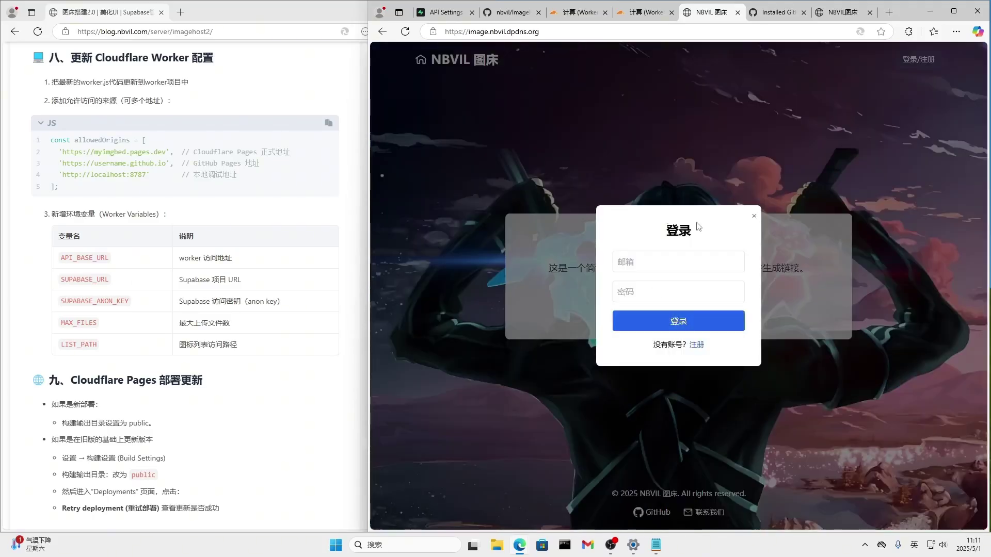
Register a new account with an e-mail address and password, then acknowledge the success alert.
{"action": "left_click", "coordinate": [642, 264]}
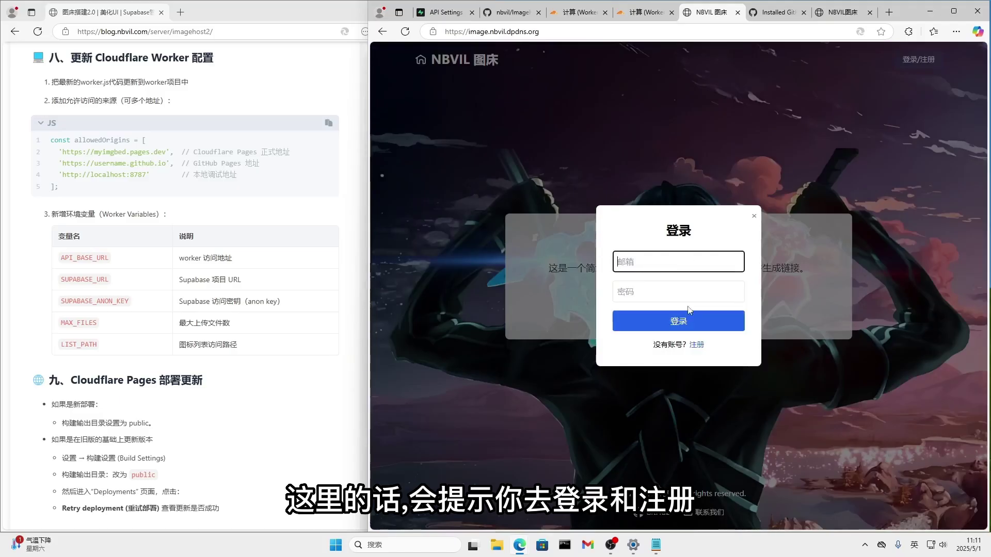
{"action": "left_click", "coordinate": [670, 292]}
{"action": "left_click", "coordinate": [637, 259]}
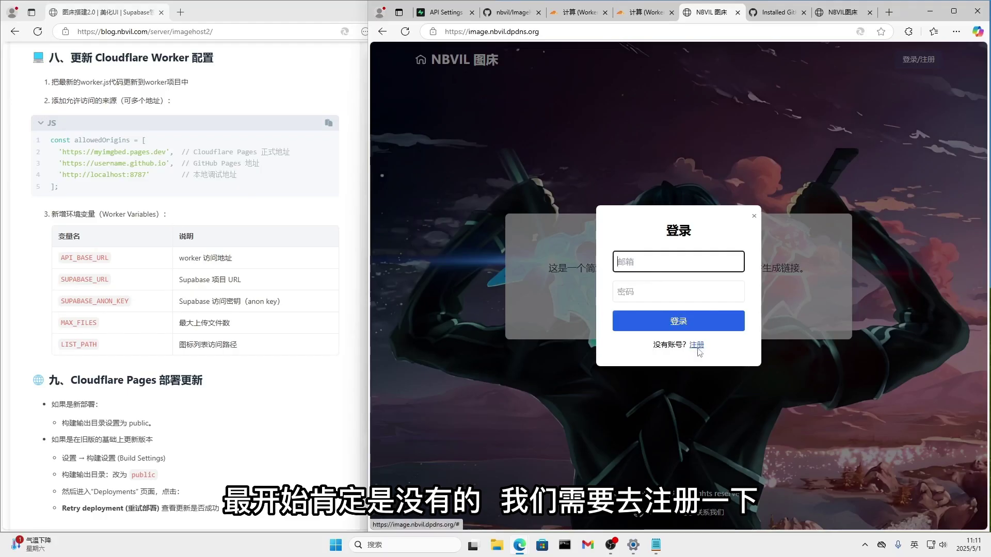
{"action": "left_click", "coordinate": [696, 345]}
{"action": "left_click", "coordinate": [645, 283]}
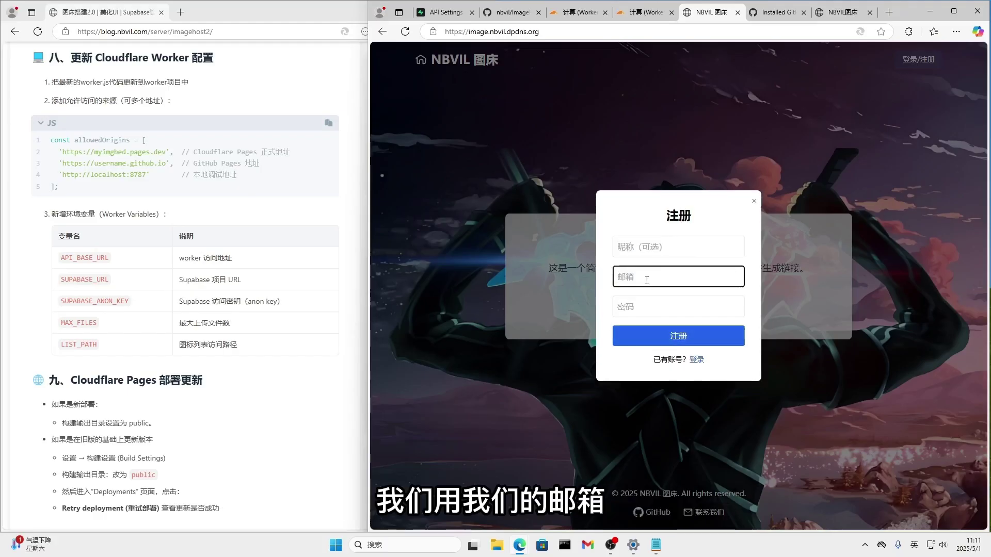
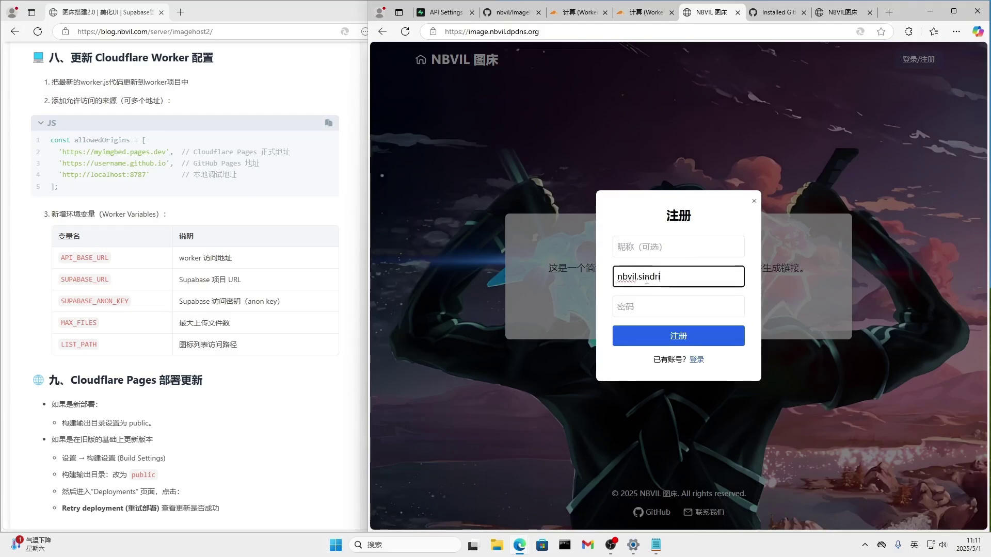
{"action": "key", "text": "Return"}
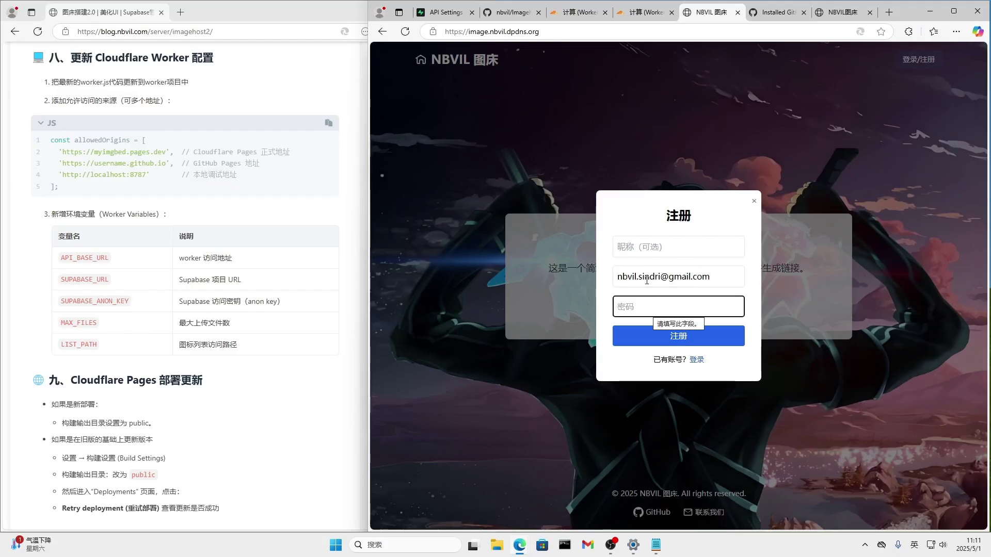
{"action": "type", "text": "123"}
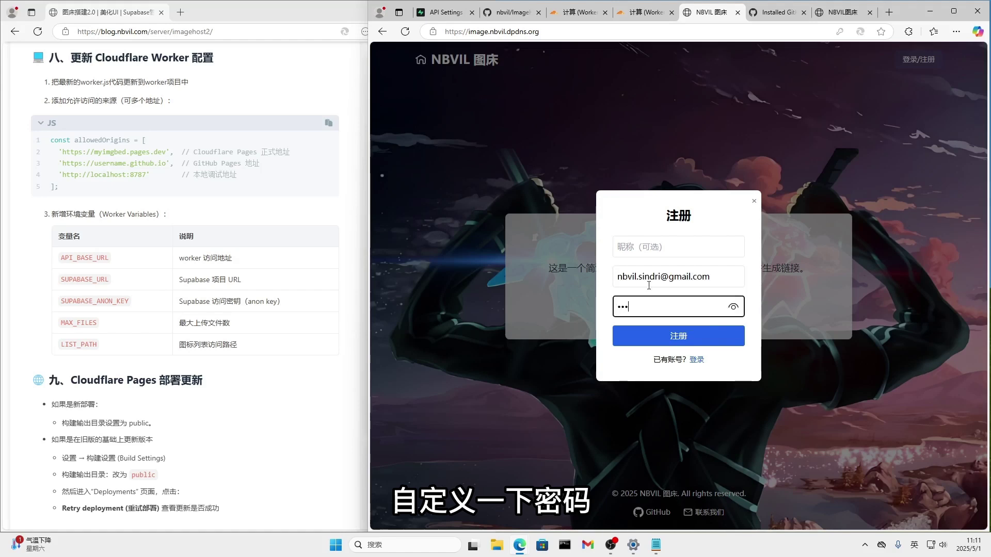
{"action": "left_click", "coordinate": [689, 337]}
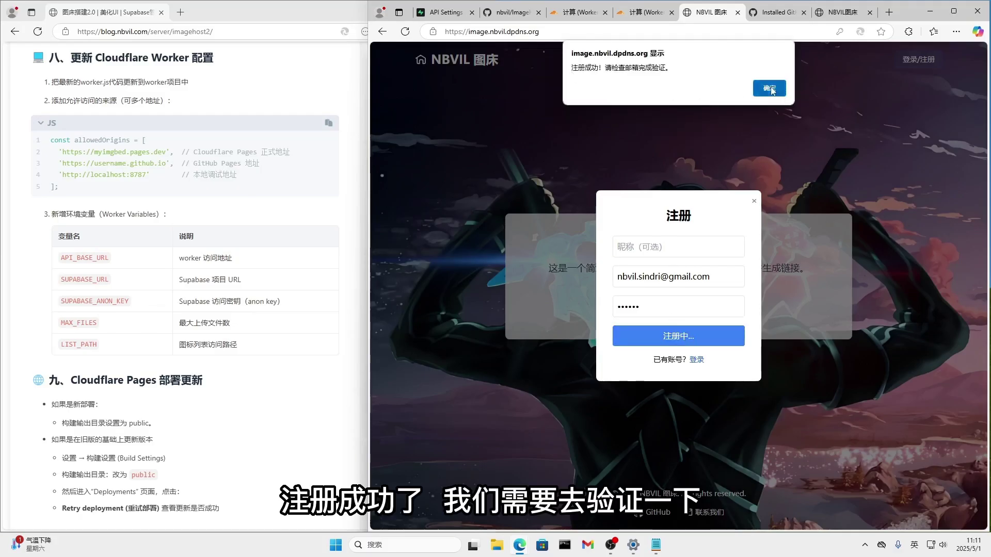
{"action": "left_click", "coordinate": [769, 88]}
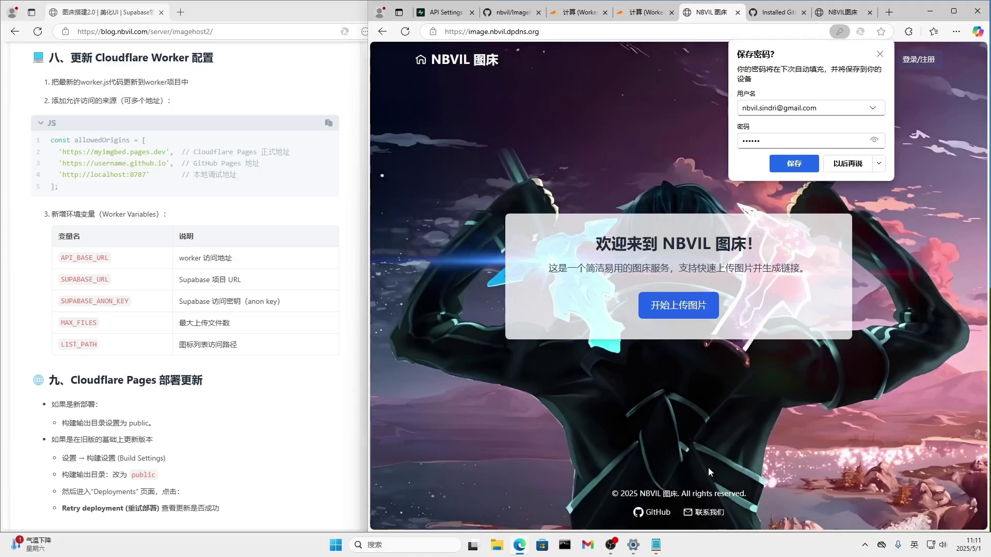
{"action": "left_click", "coordinate": [588, 544]}
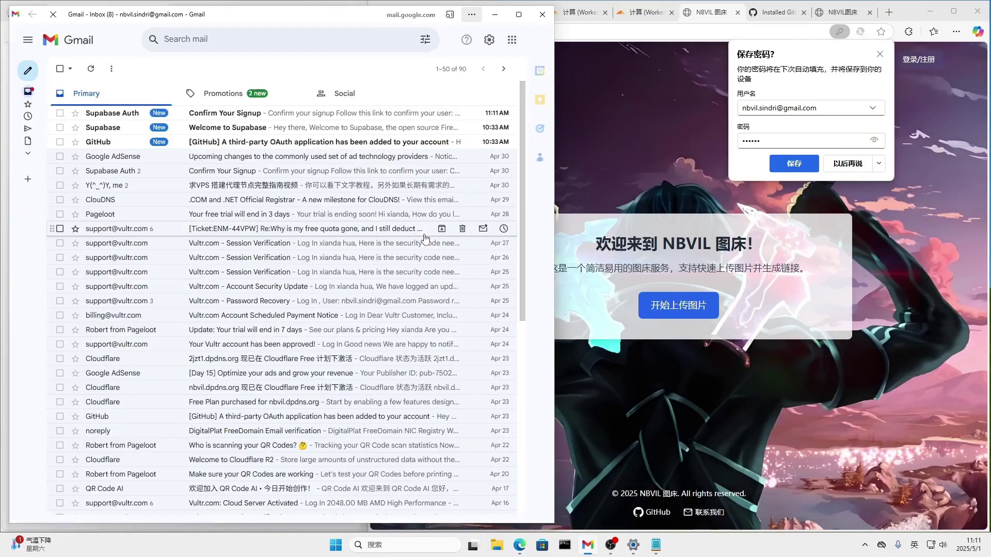
Follow the 'Confirm your mail' link in the Supabase signup email, then return to NBVIL 图床.
{"action": "left_click", "coordinate": [122, 115]}
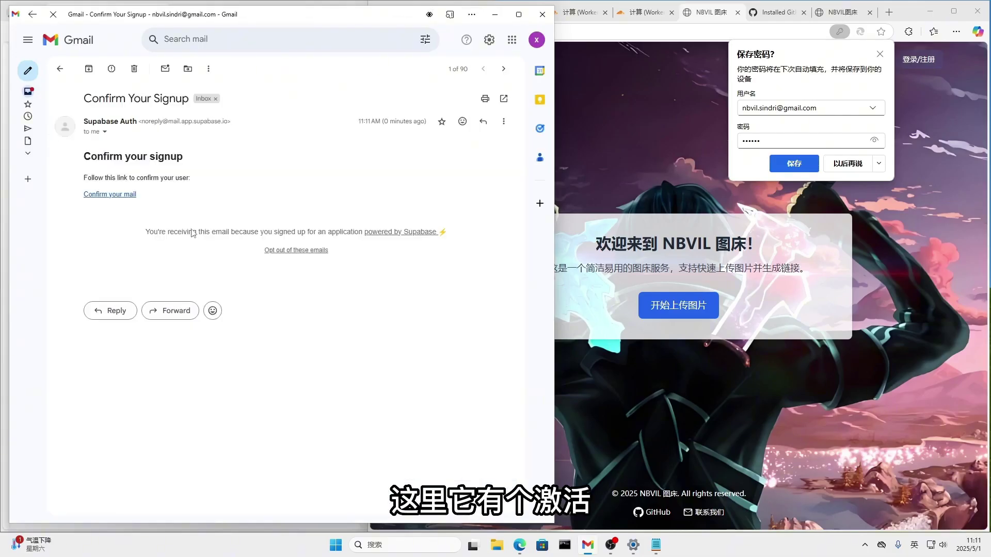
{"action": "left_click", "coordinate": [124, 197]}
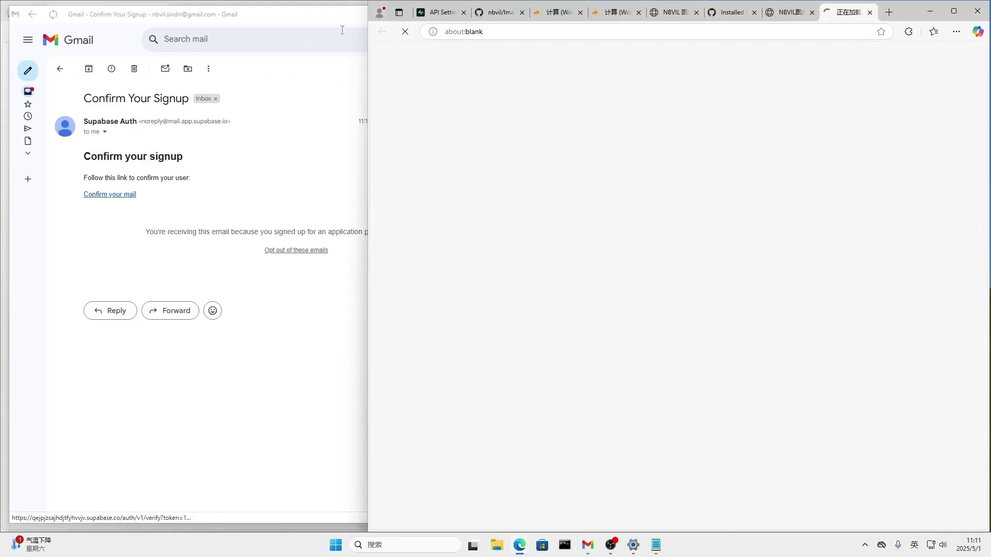
{"action": "left_click", "coordinate": [344, 16]}
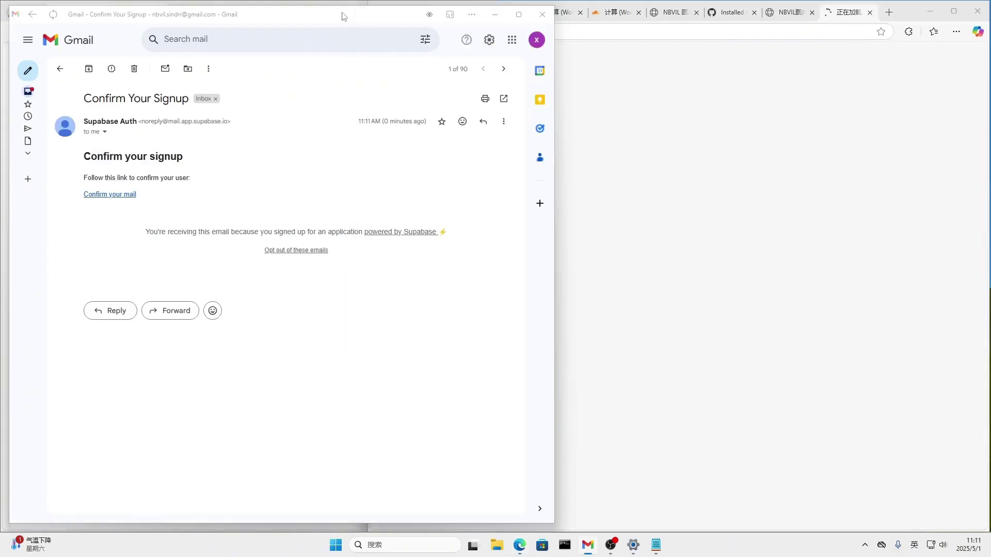
{"action": "left_click", "coordinate": [495, 14]}
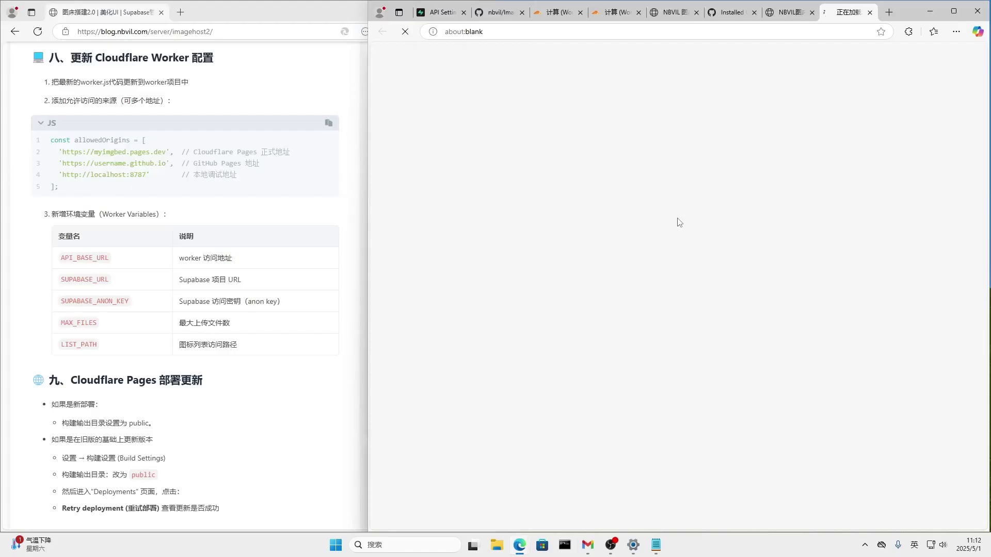
{"action": "key", "text": "F5"}
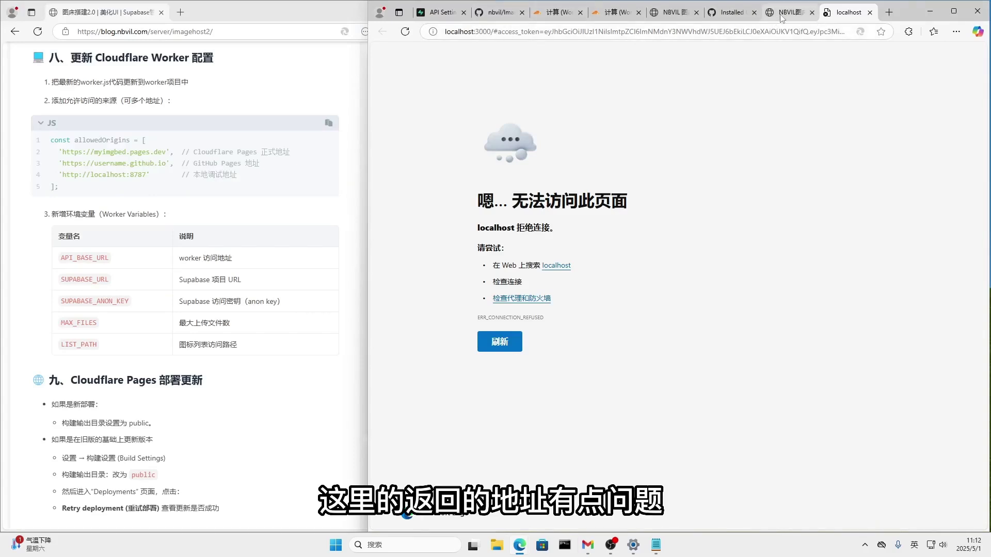
{"action": "mouse_move", "coordinate": [781, 19]}
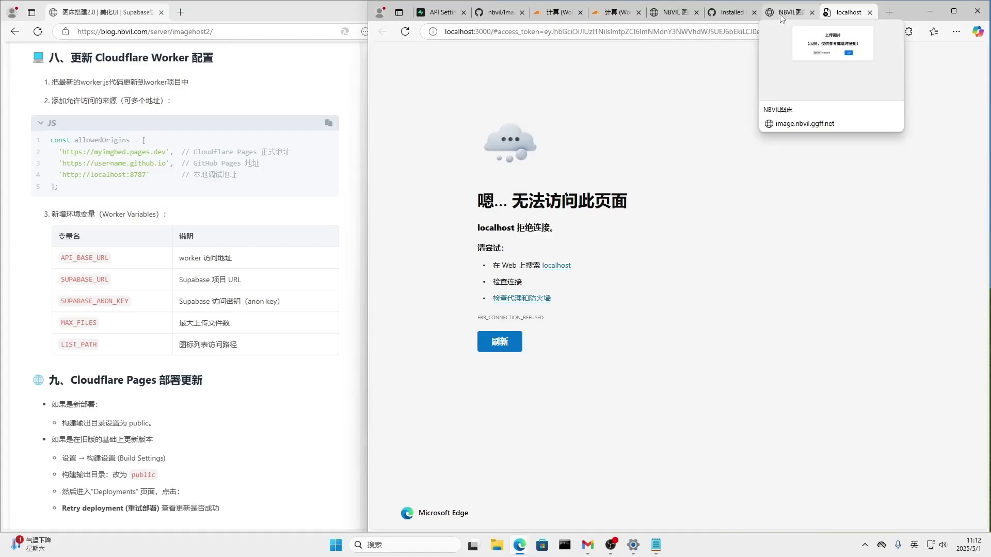
{"action": "left_click", "coordinate": [679, 15]}
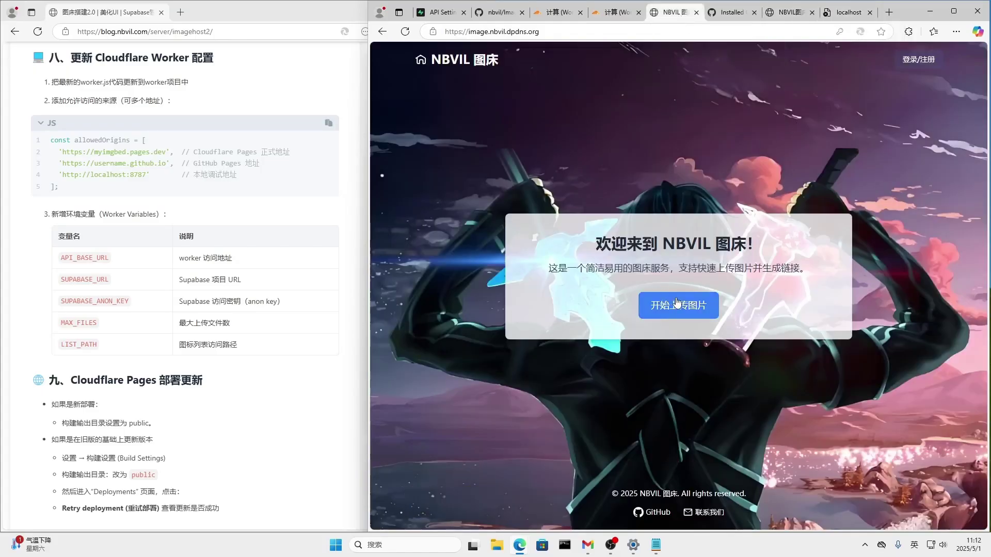
Log in with the registered e-mail and password, and close the failed localhost tab.
{"action": "left_click", "coordinate": [915, 59]}
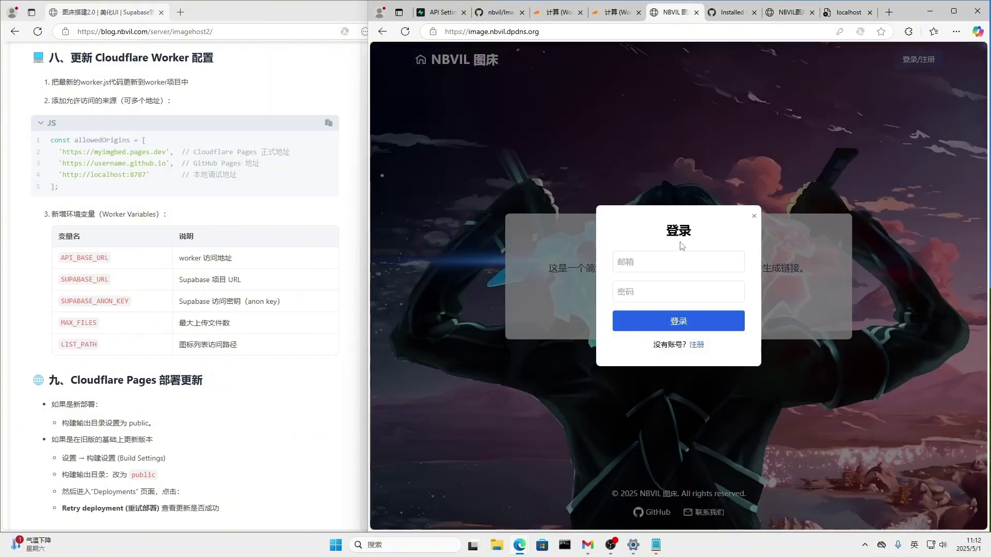
{"action": "left_click", "coordinate": [660, 262]}
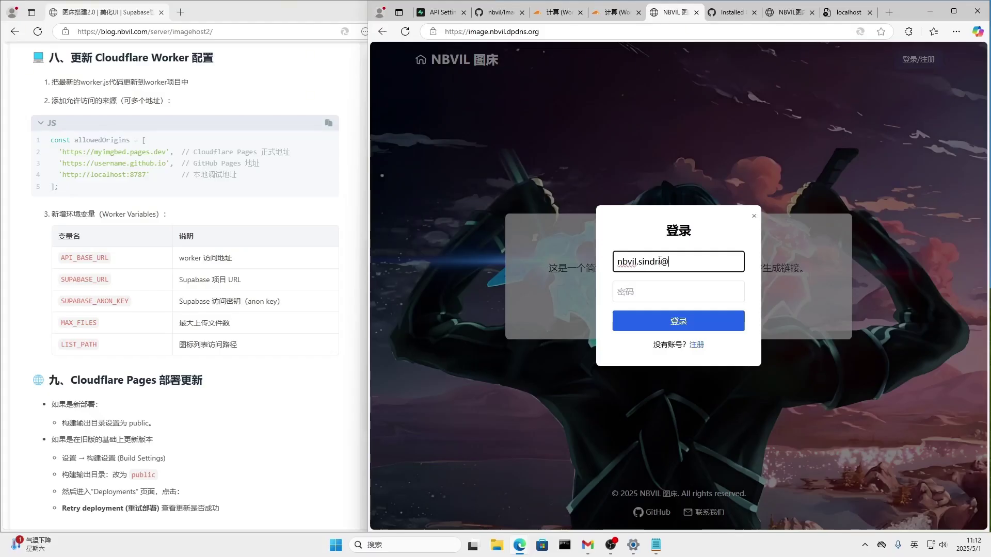
{"action": "key", "text": "Return"}
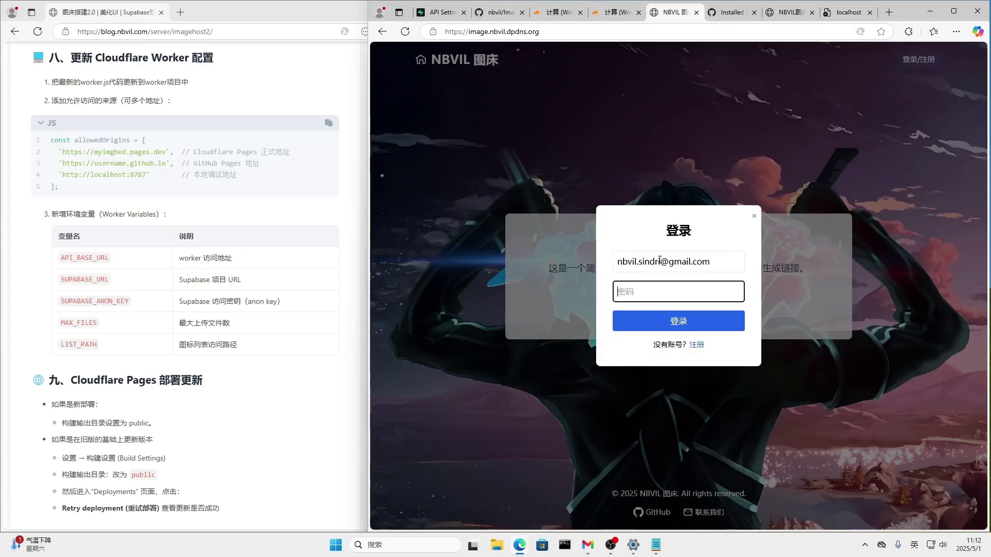
{"action": "type", "text": "••"}
{"action": "left_click", "coordinate": [696, 321]}
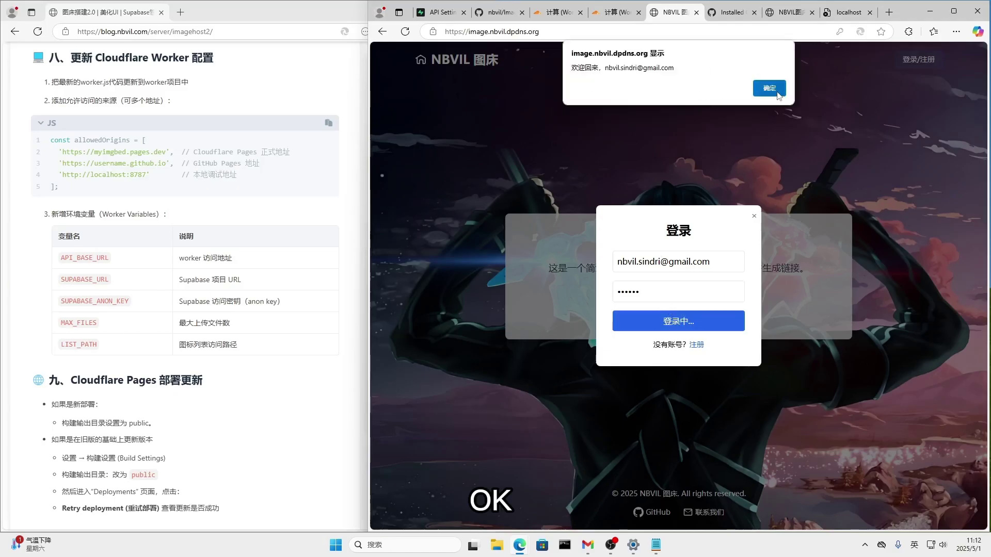
{"action": "left_click", "coordinate": [777, 92]}
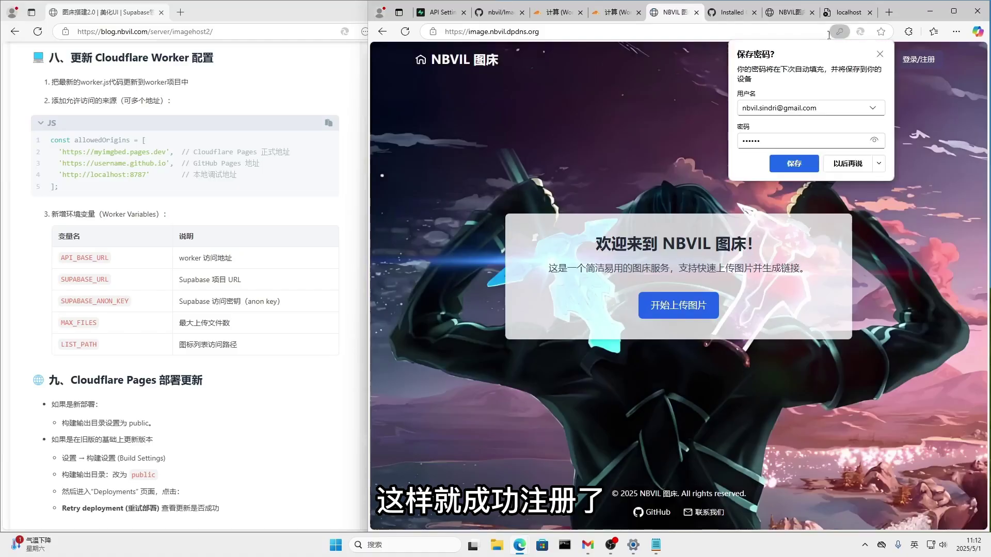
{"action": "left_click", "coordinate": [870, 13]}
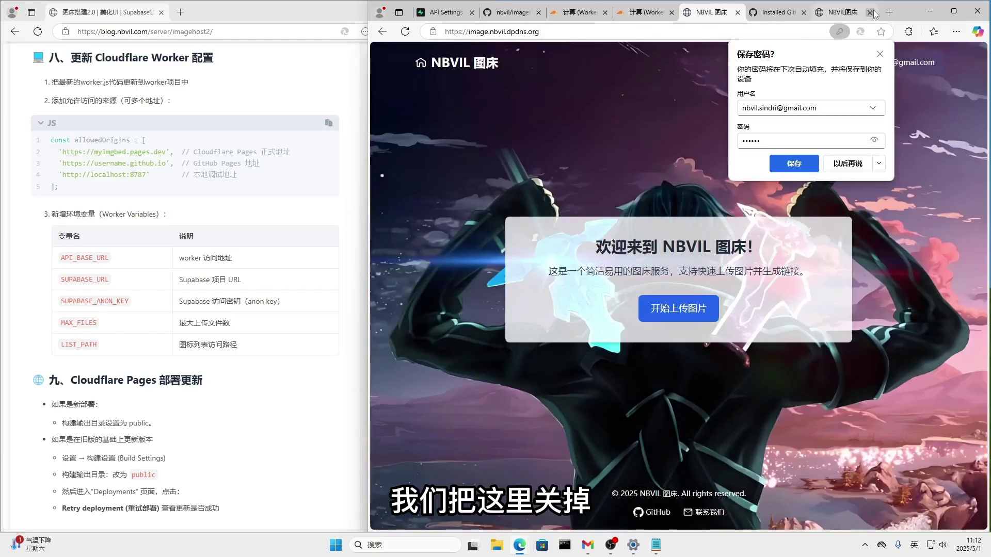
{"action": "left_click", "coordinate": [885, 56]}
Set the profile nickname to '2jztest' in 个人信息 and save the change.
{"action": "left_click", "coordinate": [890, 70]}
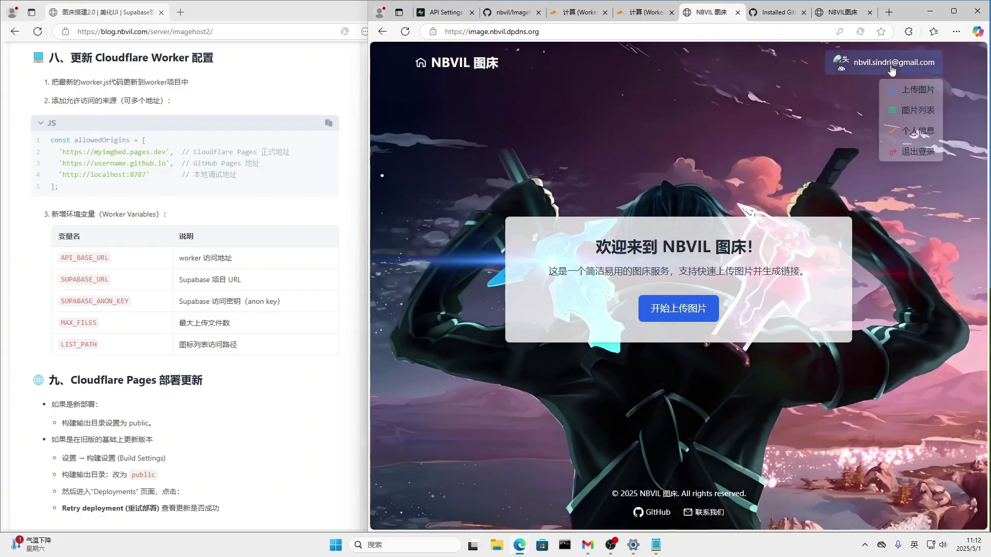
{"action": "left_click", "coordinate": [919, 133]}
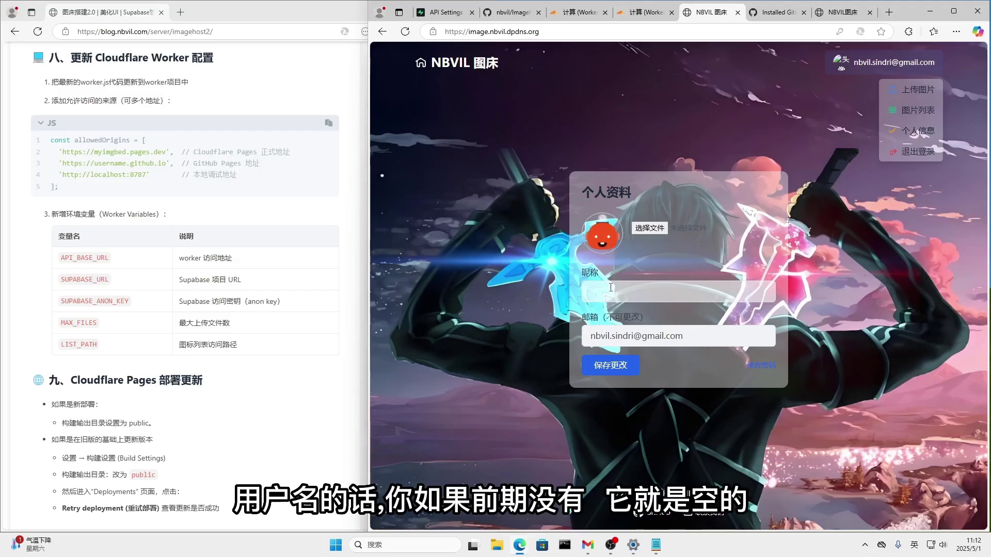
{"action": "left_click", "coordinate": [649, 282]}
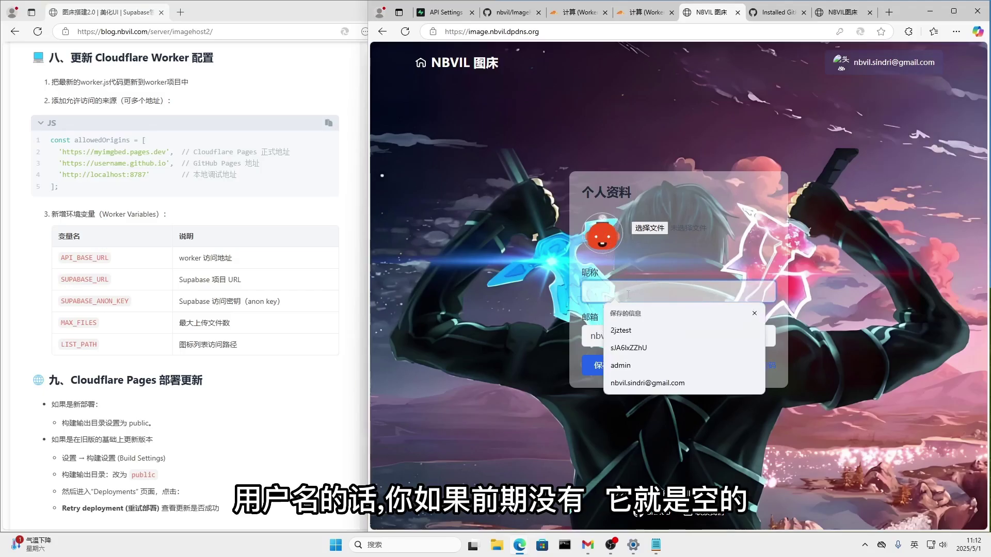
{"action": "type", "text": "2jztest"}
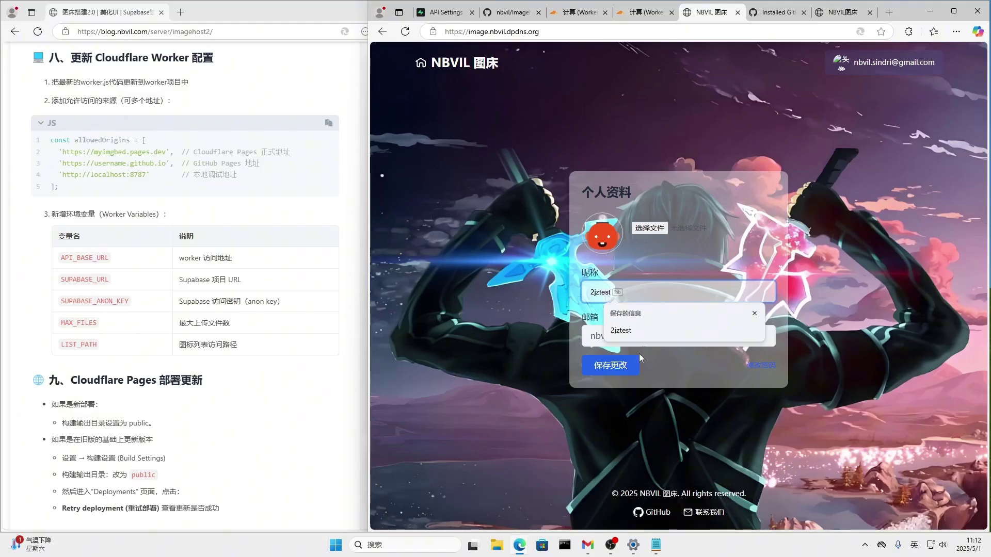
{"action": "left_click", "coordinate": [616, 366]}
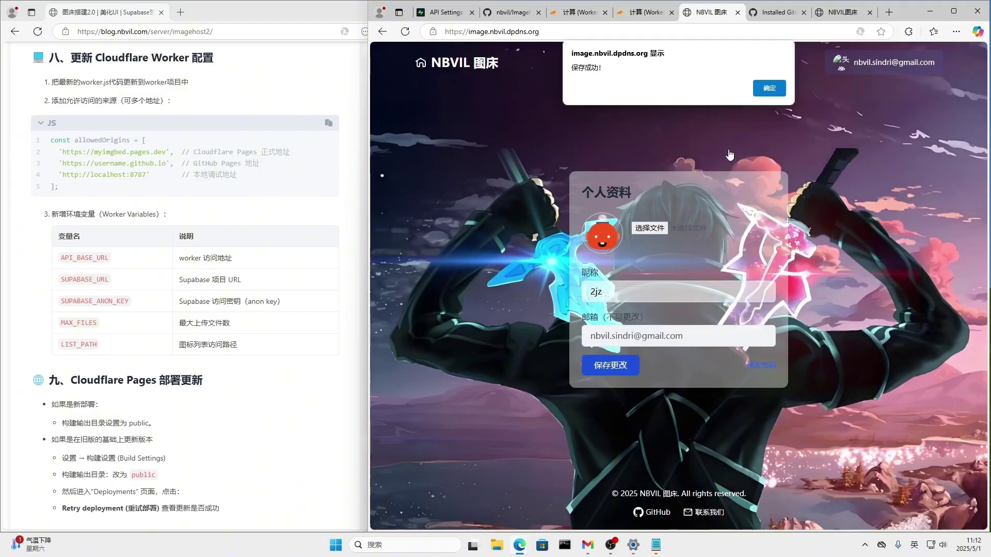
{"action": "left_click", "coordinate": [766, 88]}
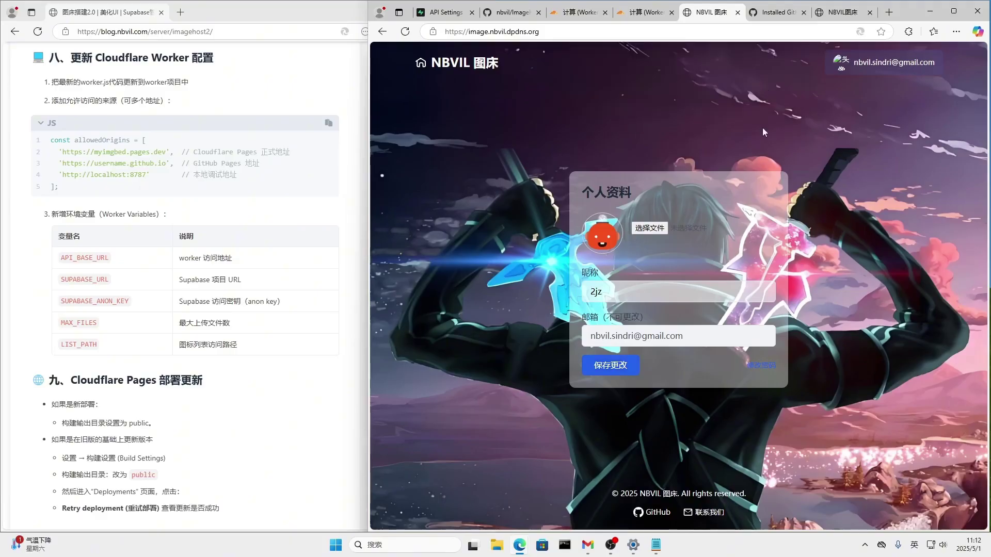
Refresh the page and reopen 个人信息 to verify the new nickname.
{"action": "key", "text": "F5"}
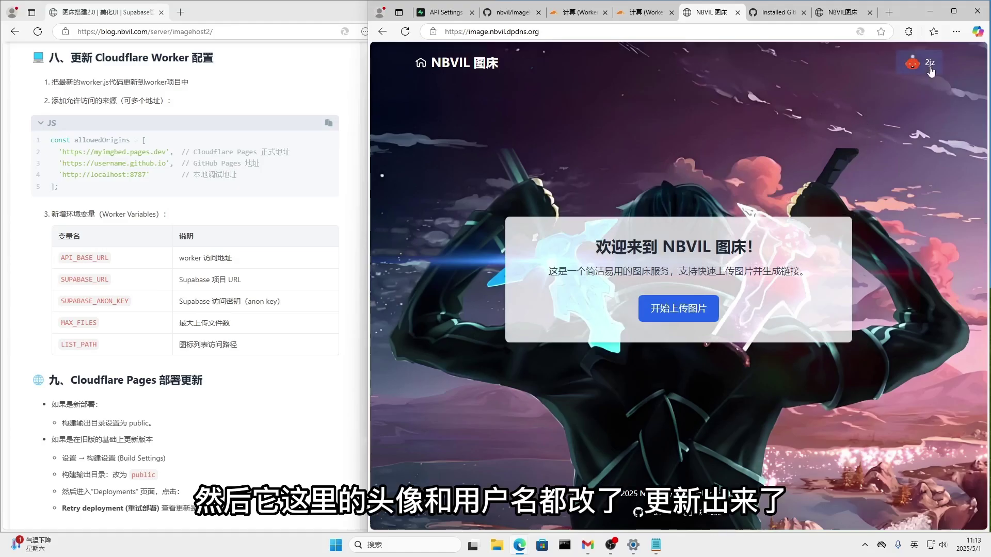
{"action": "left_click", "coordinate": [928, 67]}
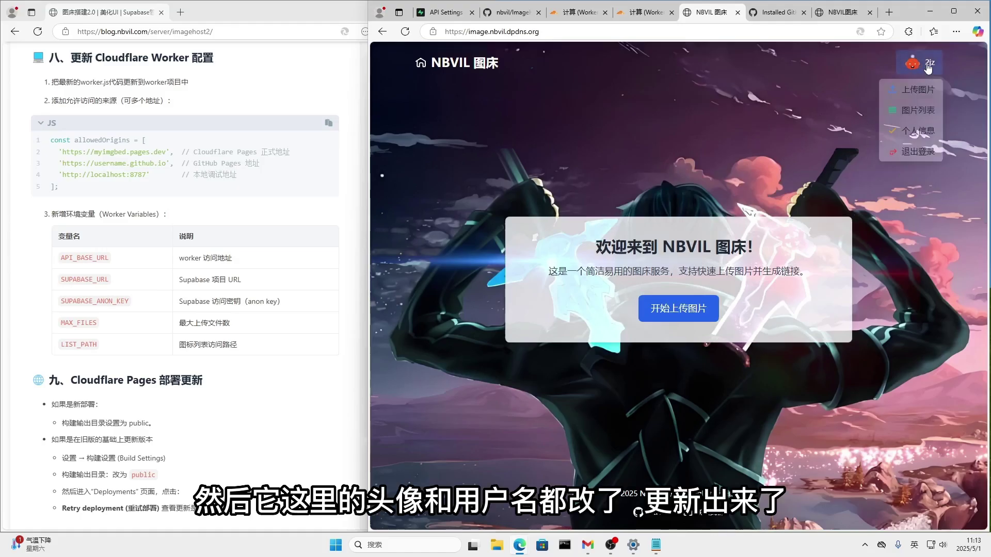
{"action": "left_click", "coordinate": [918, 131]}
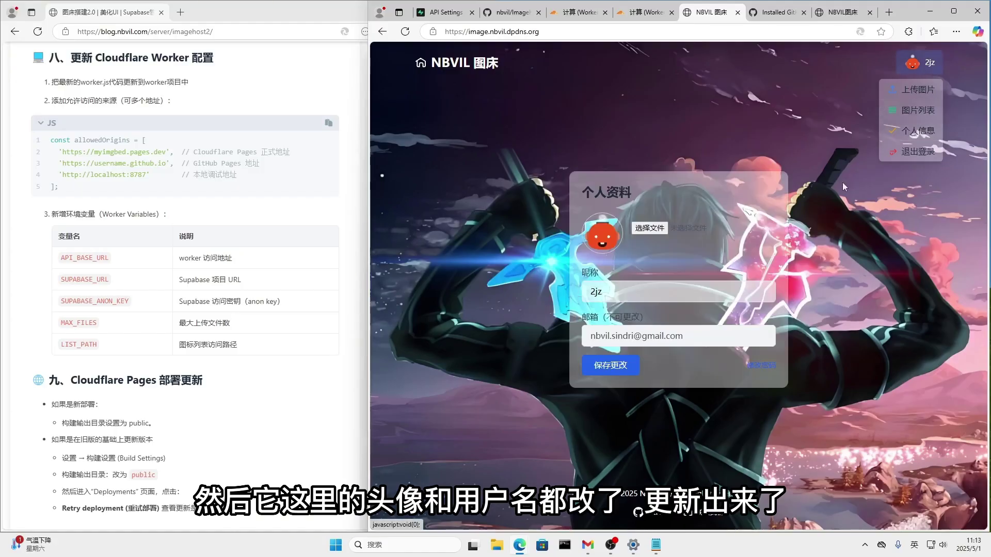
{"action": "left_click", "coordinate": [912, 112]}
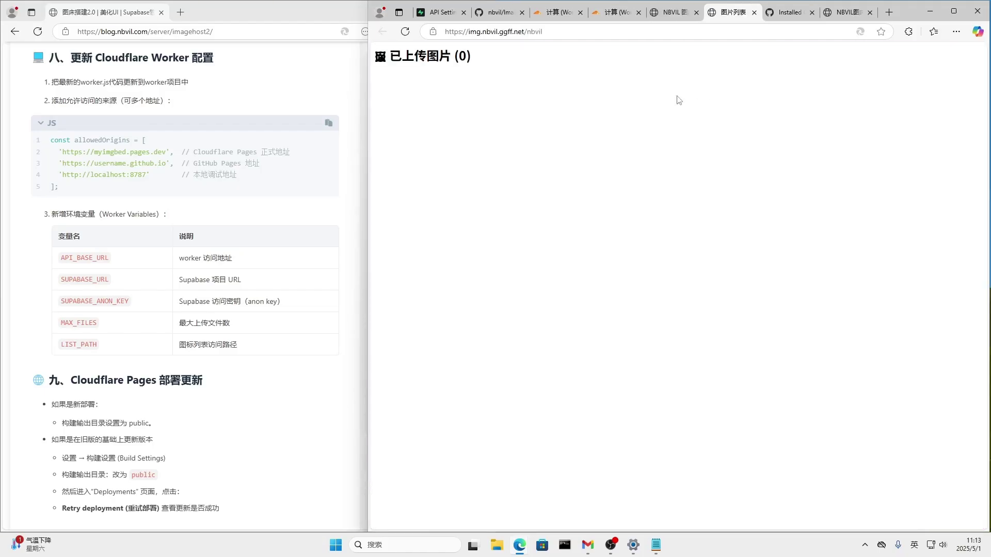
Upload 3.png through the image upload card.
{"action": "left_click", "coordinate": [675, 13]}
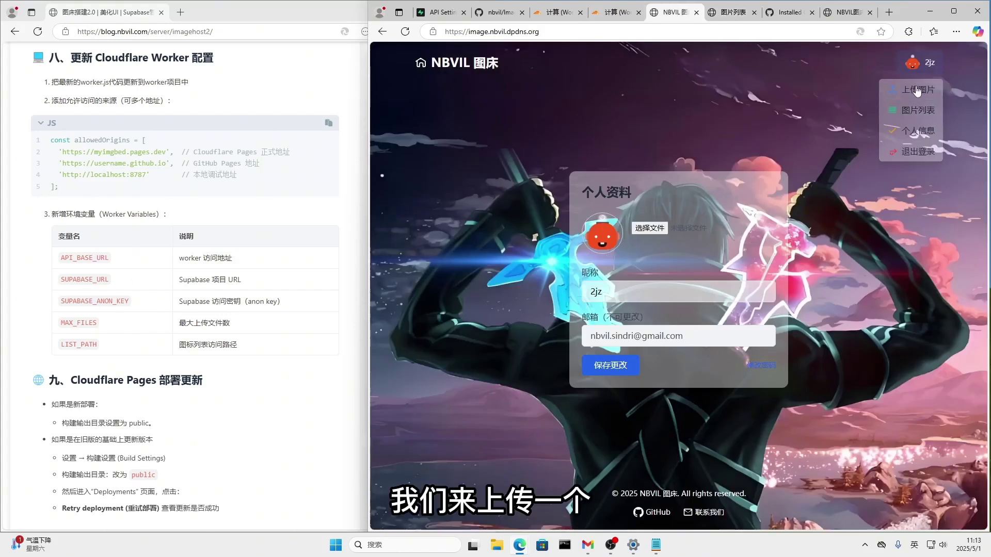
{"action": "left_click", "coordinate": [623, 183]}
{"action": "left_click", "coordinate": [555, 271]}
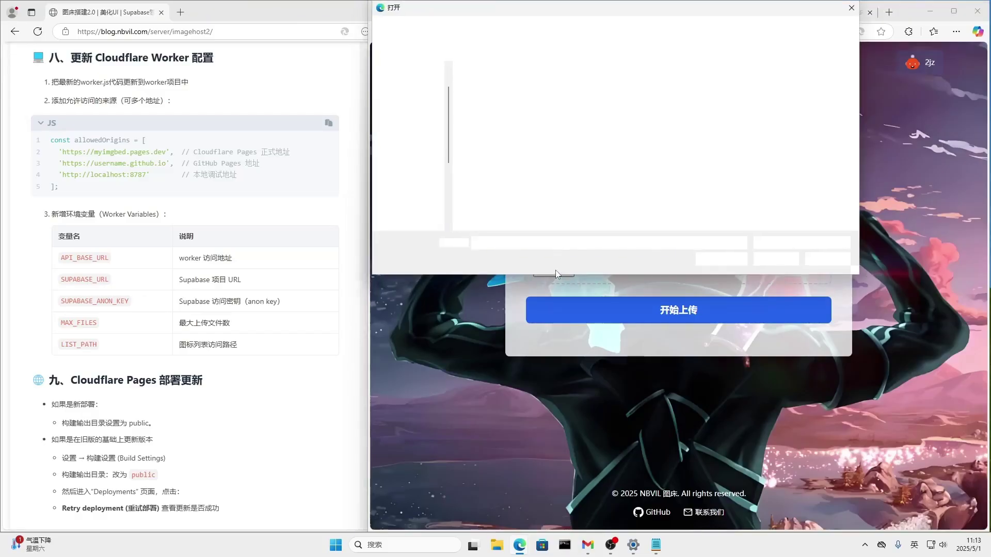
{"action": "left_click", "coordinate": [624, 112]}
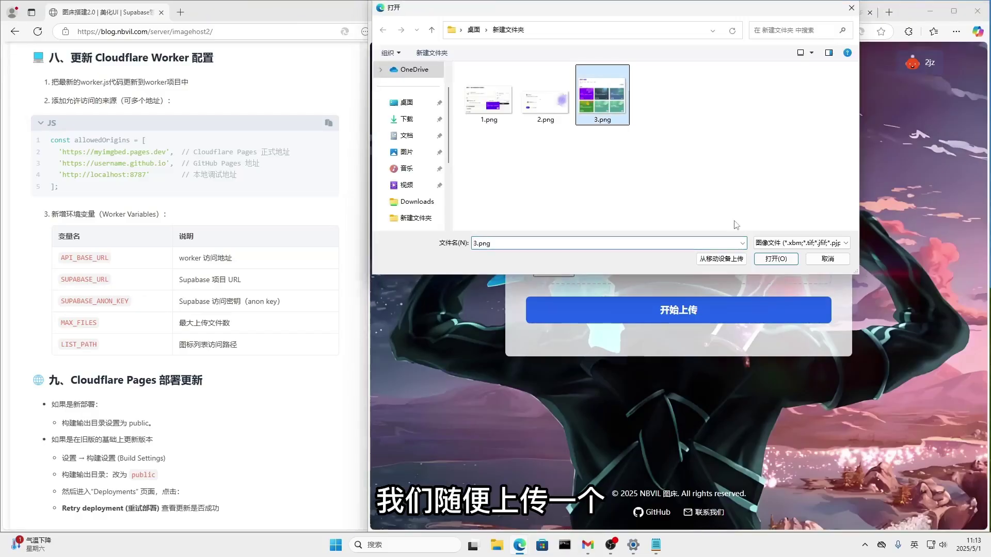
{"action": "left_click", "coordinate": [774, 258]}
{"action": "left_click", "coordinate": [674, 311]}
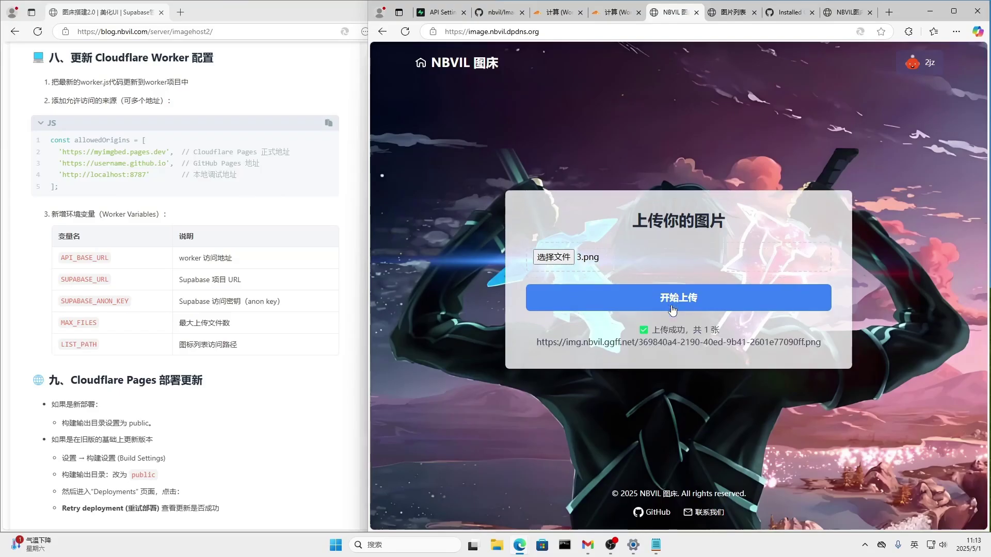
{"action": "left_click", "coordinate": [672, 308]}
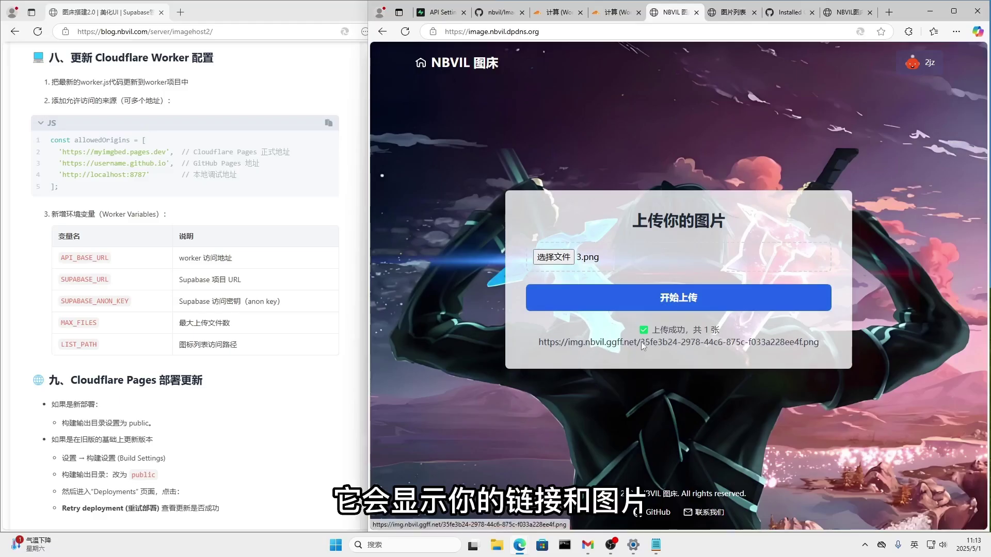
View the uploaded 3.png link, then check the 图片列表 of uploaded images.
{"action": "left_click", "coordinate": [705, 287]}
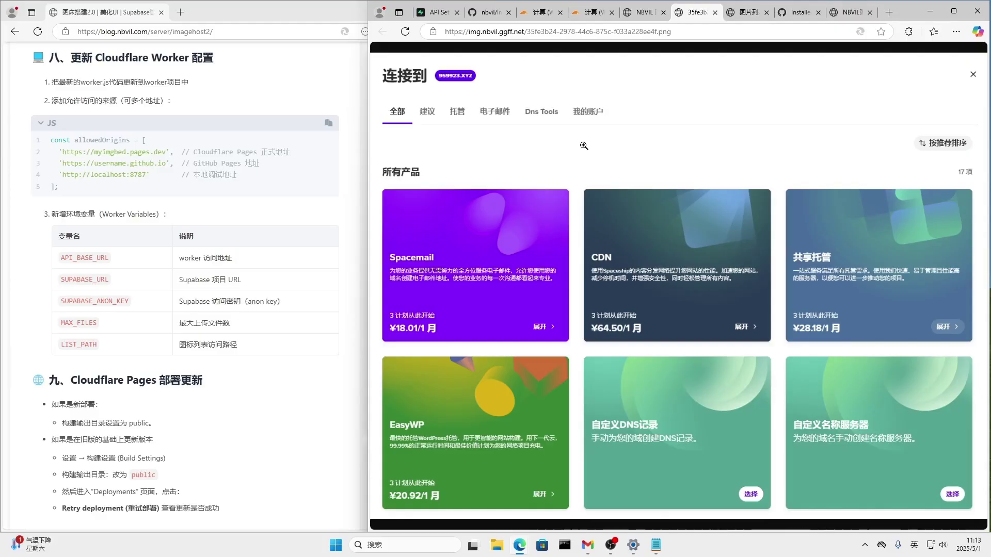
{"action": "left_click", "coordinate": [646, 15]}
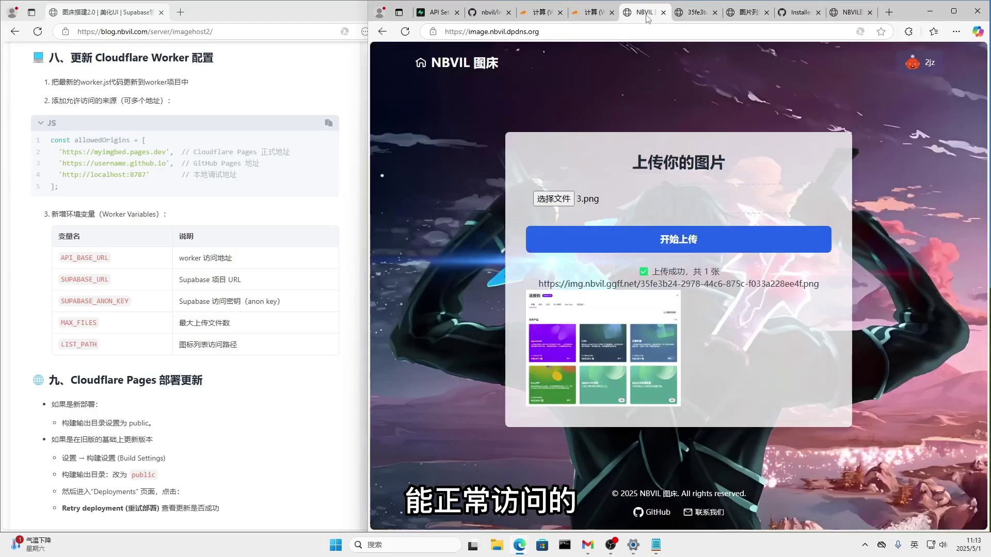
{"action": "left_click", "coordinate": [743, 12]}
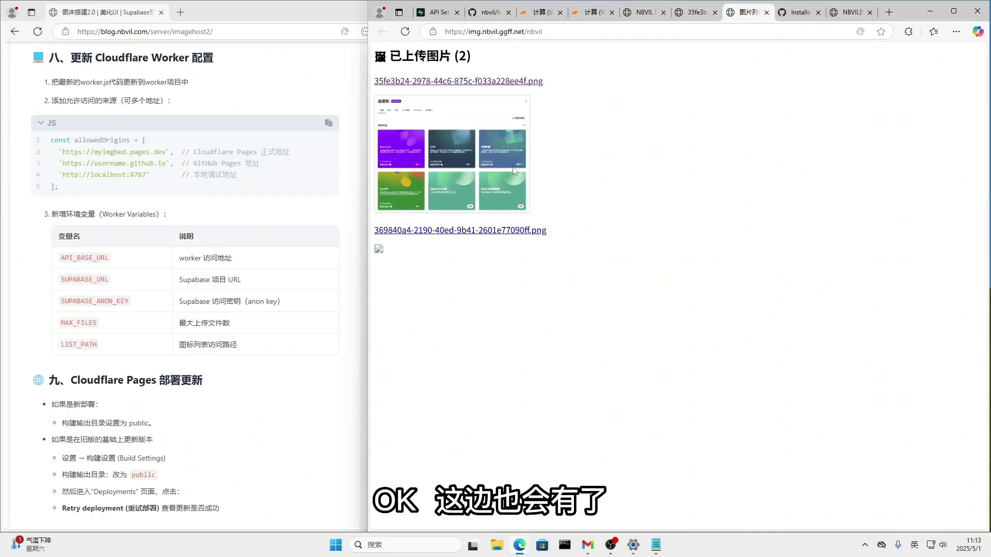
Close the extra image and list tabs and return to the welcome page.
{"action": "left_click", "coordinate": [696, 12]}
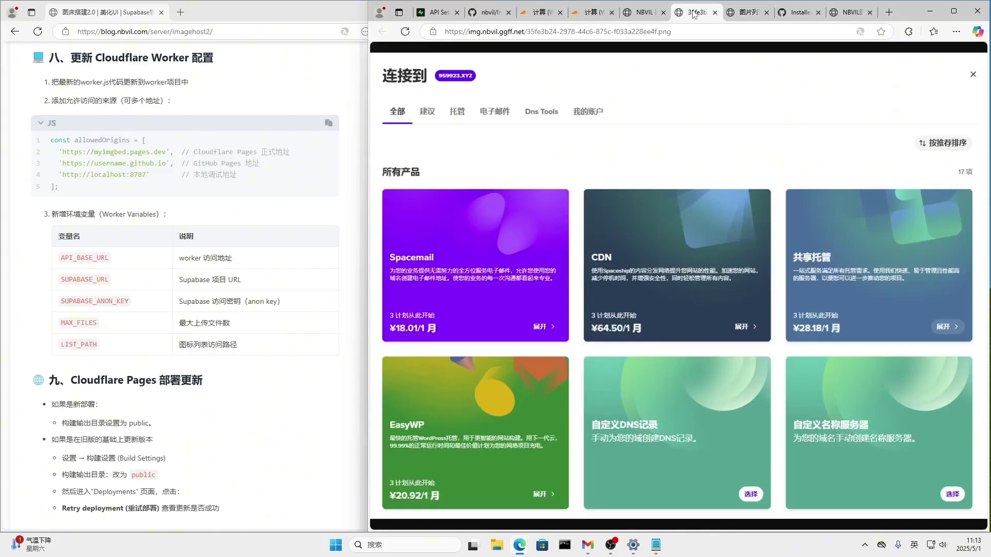
{"action": "left_click", "coordinate": [767, 13]}
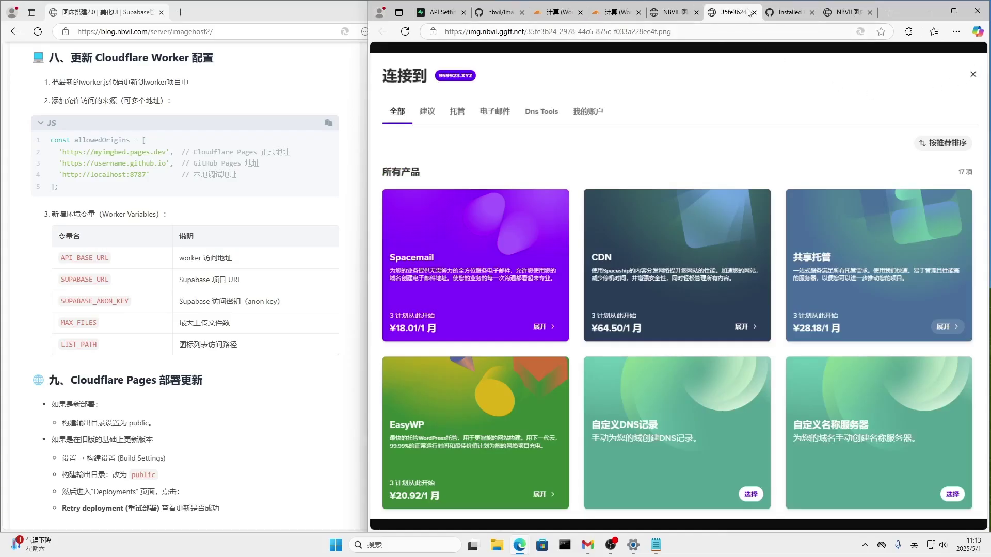
{"action": "left_click", "coordinate": [754, 12]}
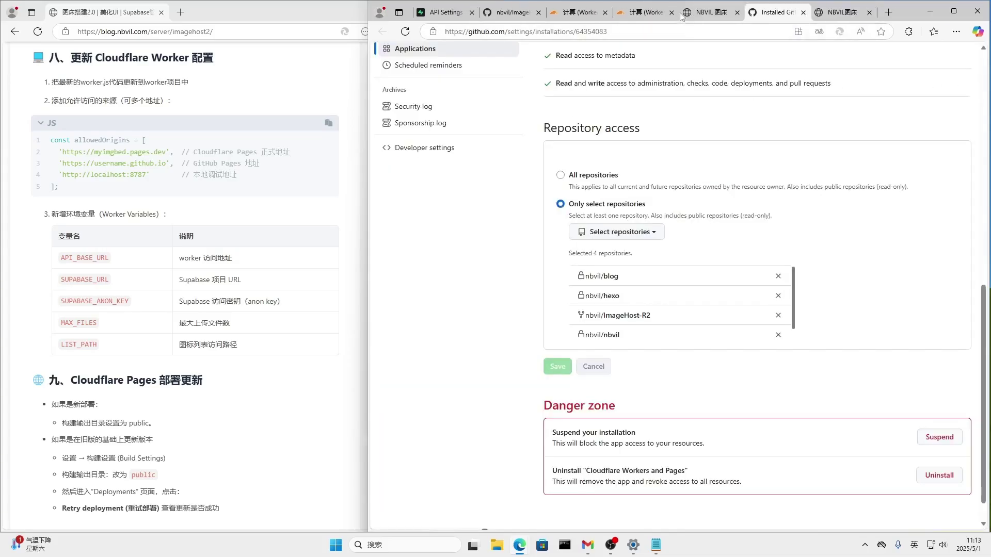
{"action": "left_click", "coordinate": [709, 13]}
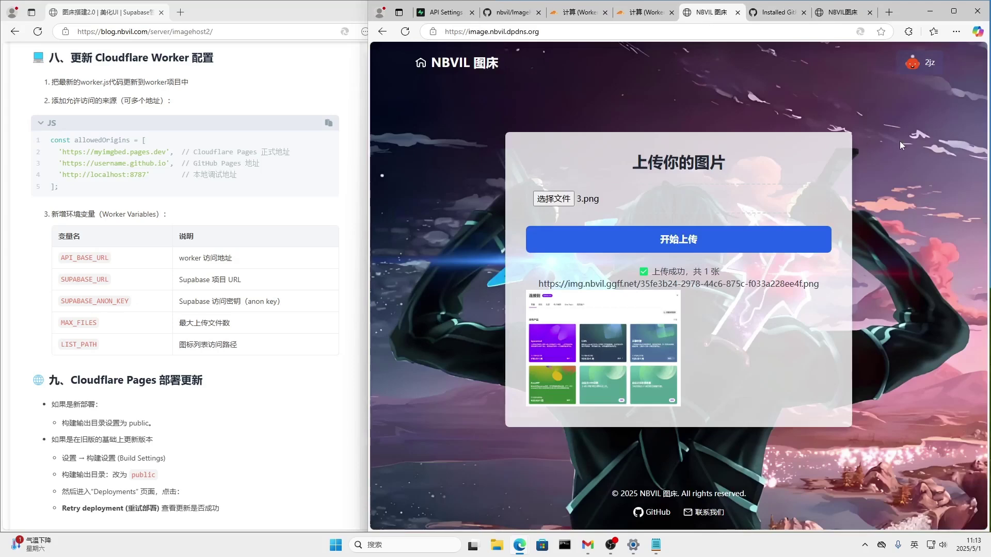
{"action": "left_click", "coordinate": [454, 67]}
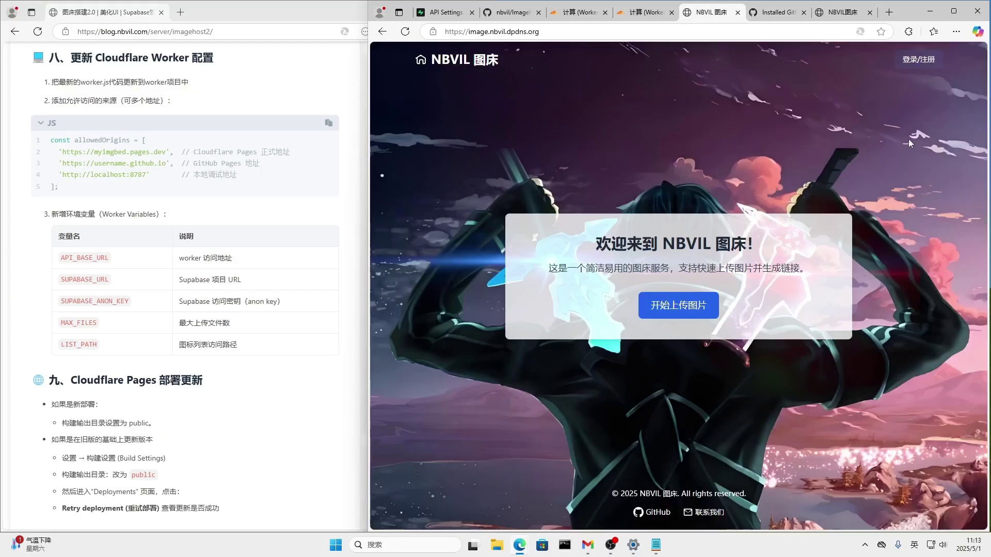
Open the second image in 图片列表, find it returns Forbidden, and close it.
{"action": "left_click", "coordinate": [930, 64]}
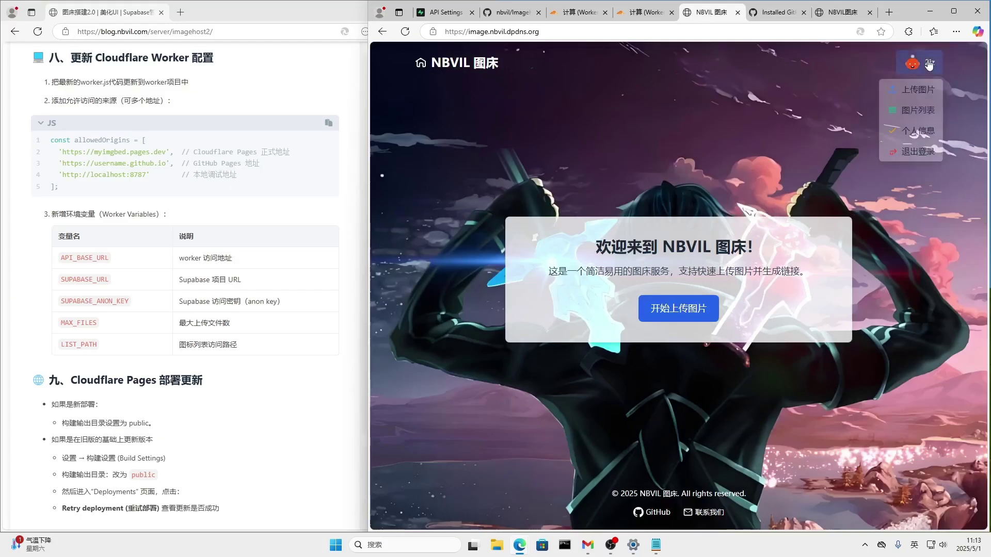
{"action": "left_click", "coordinate": [921, 112]}
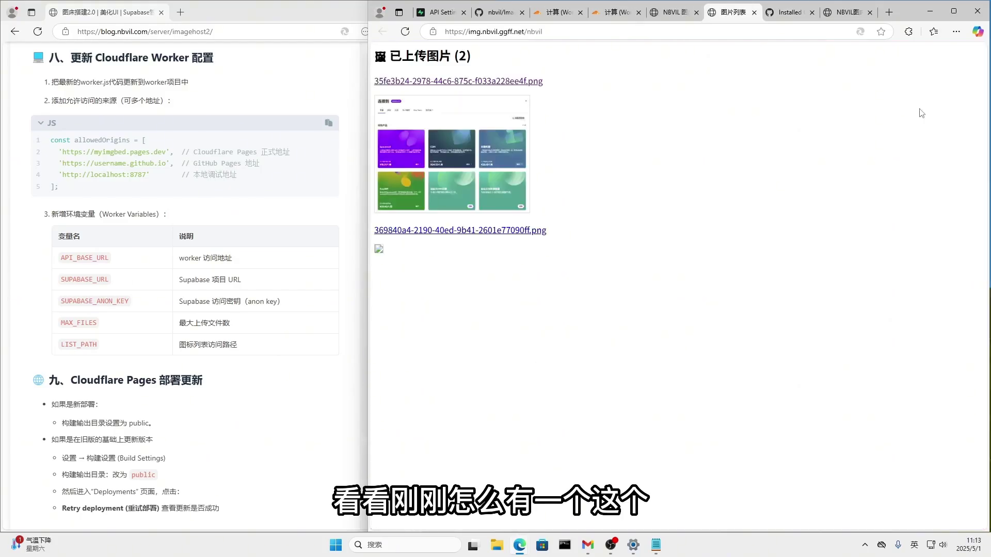
{"action": "left_click", "coordinate": [509, 231]}
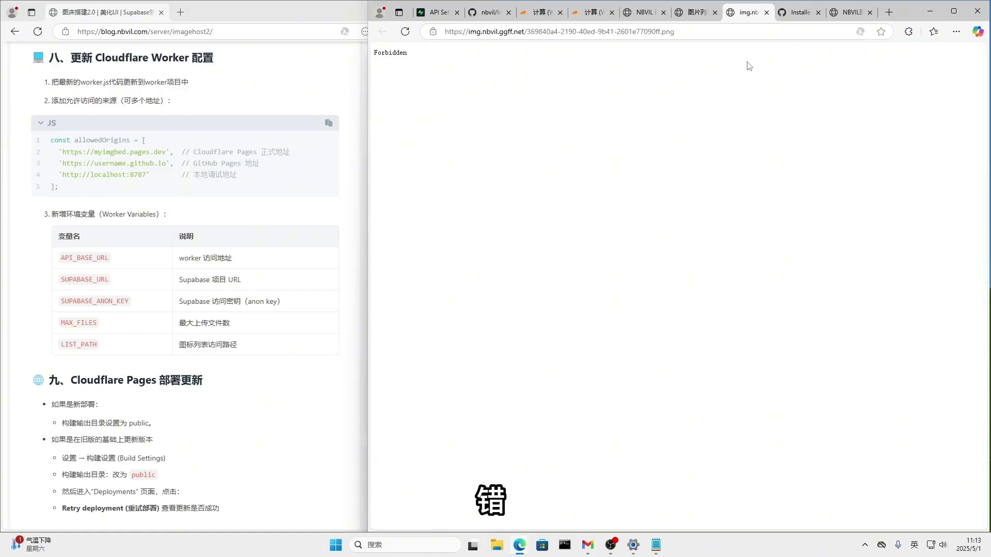
{"action": "left_click", "coordinate": [767, 13]}
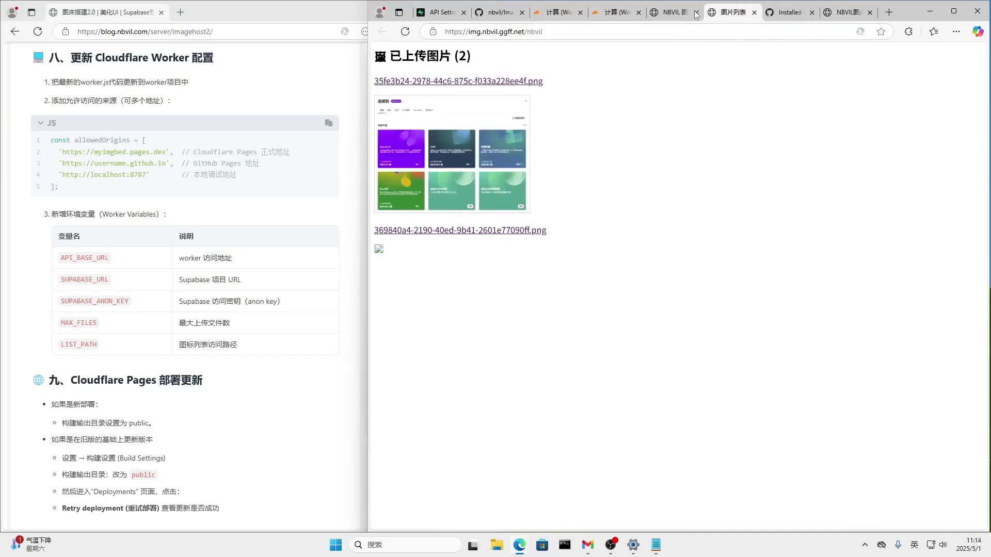
{"action": "left_click", "coordinate": [668, 17]}
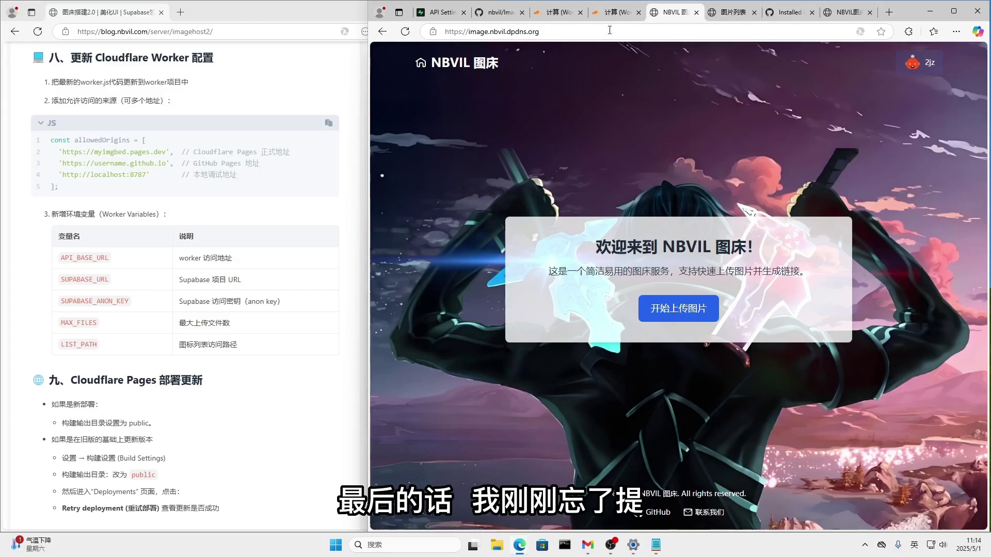
View imagehost-r2 custom domains showing image.nbvil.dpdns.org active with SSL enabled.
{"action": "left_click", "coordinate": [615, 12]}
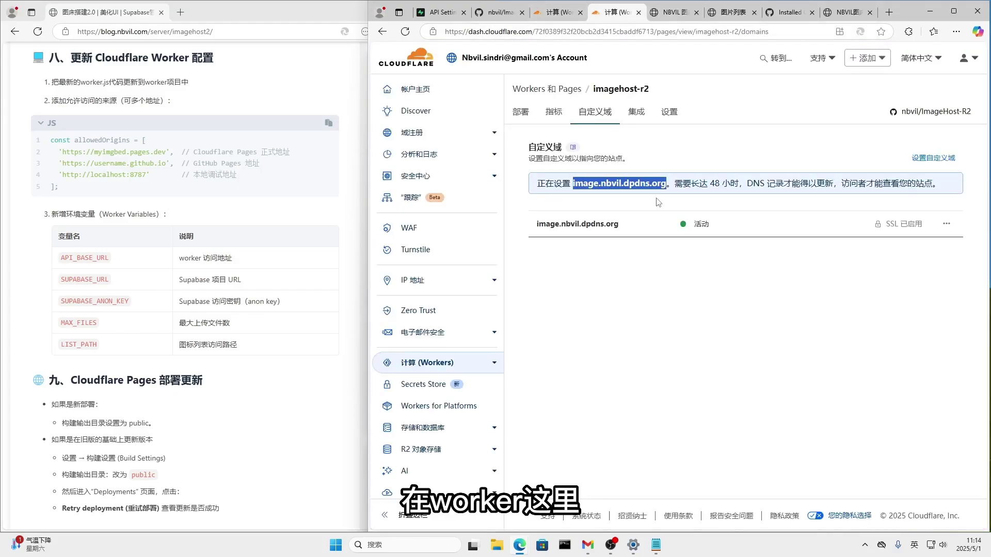
{"action": "left_click", "coordinate": [685, 154]}
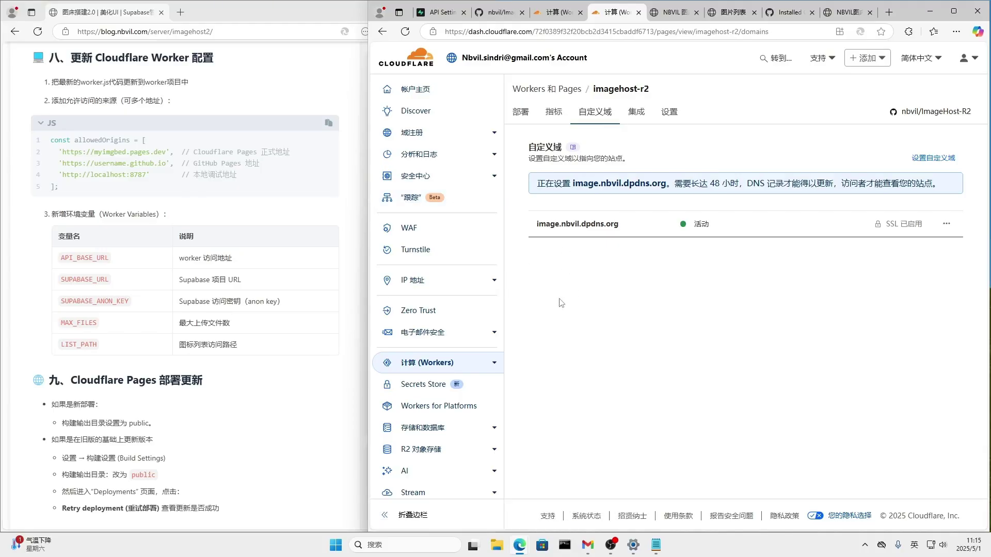
List the image, imagehost-r2 and nbvil projects in Workers & Pages, then bring the blog tutorial forward.
{"action": "left_click", "coordinate": [413, 61]}
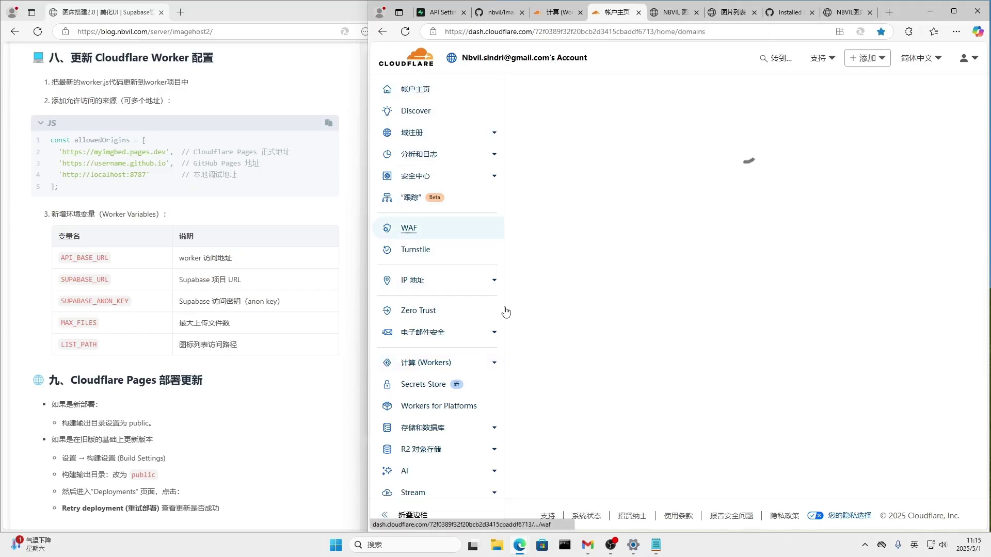
{"action": "left_click", "coordinate": [432, 368]}
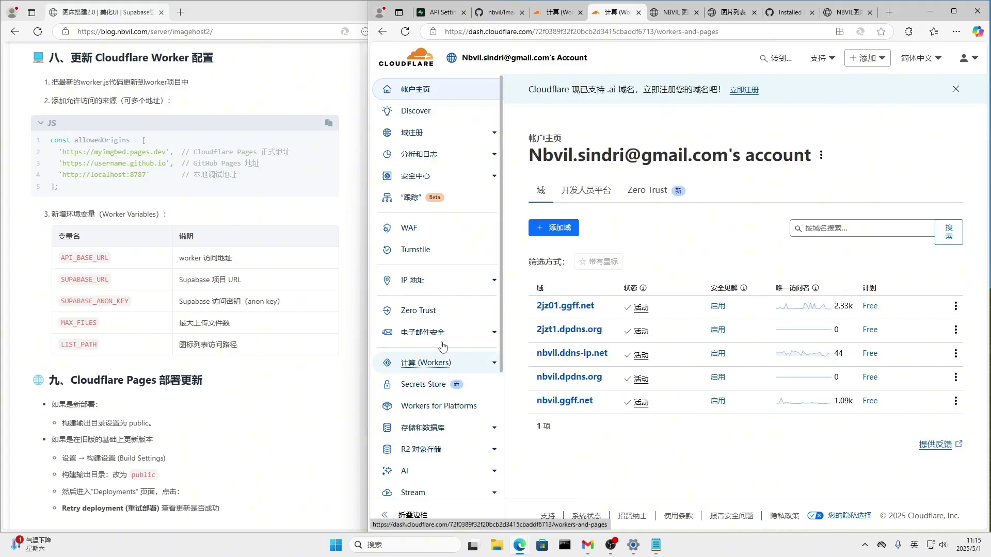
{"action": "scroll", "coordinate": [465, 348], "scroll_direction": "down", "scroll_amount": 2}
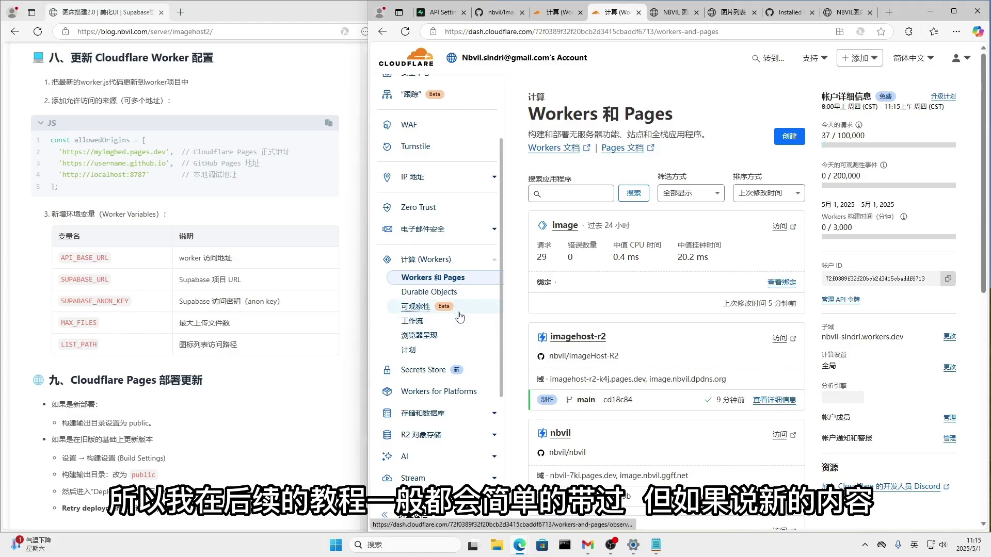
{"action": "scroll", "coordinate": [460, 317], "scroll_direction": "up", "scroll_amount": 2}
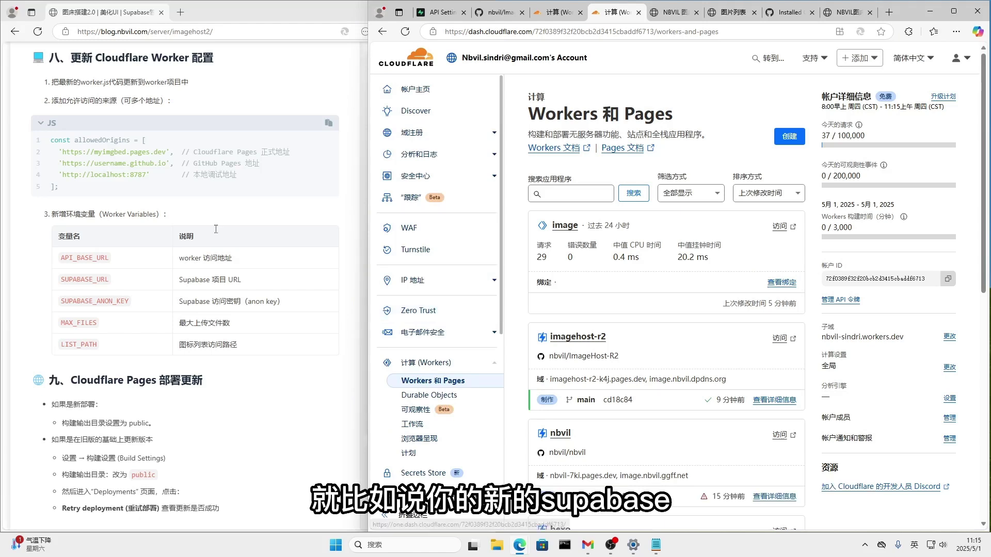
{"action": "left_click", "coordinate": [296, 427]}
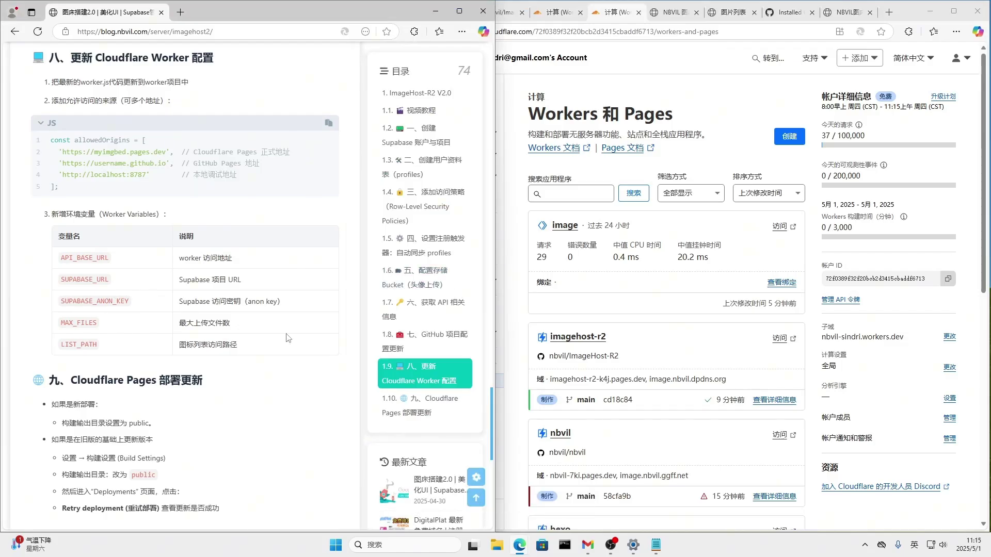
Return the tutorial to its ImageHost-R2 V2.0 heading, then maximize the NBVIL 图床 site window.
{"action": "scroll", "coordinate": [290, 351], "scroll_direction": "up", "scroll_amount": 15}
{"action": "scroll", "coordinate": [292, 356], "scroll_direction": "up", "scroll_amount": 8}
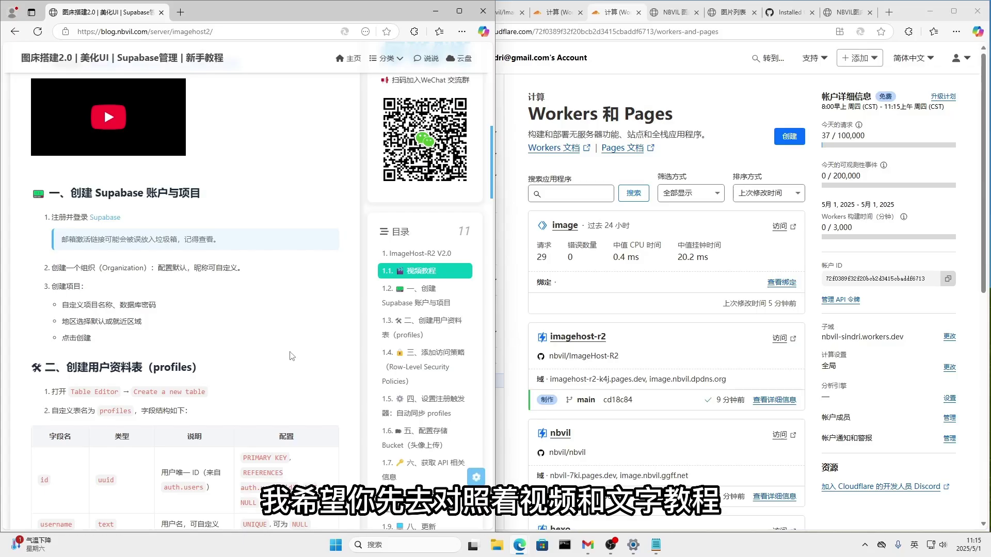
{"action": "scroll", "coordinate": [292, 355], "scroll_direction": "up", "scroll_amount": 5}
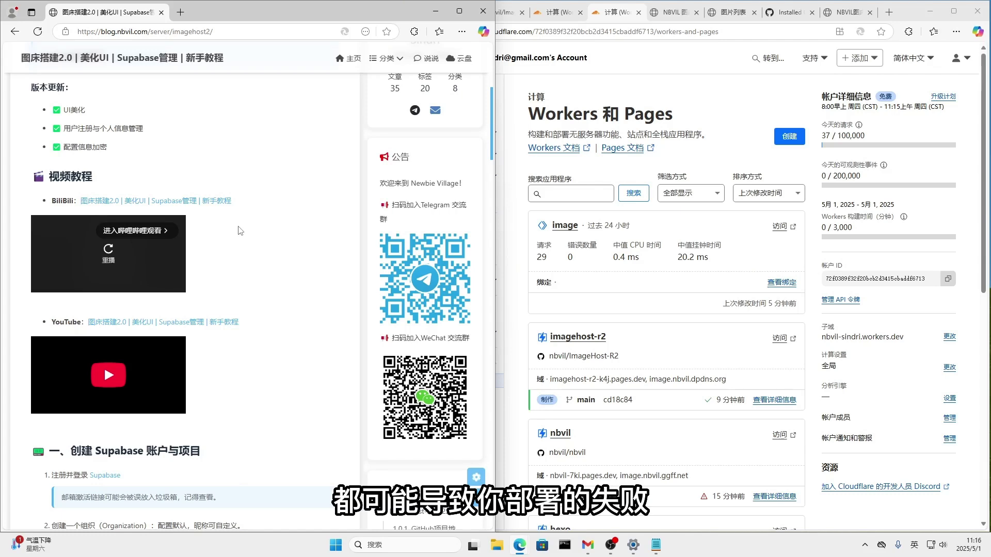
{"action": "scroll", "coordinate": [240, 231], "scroll_direction": "up", "scroll_amount": 2}
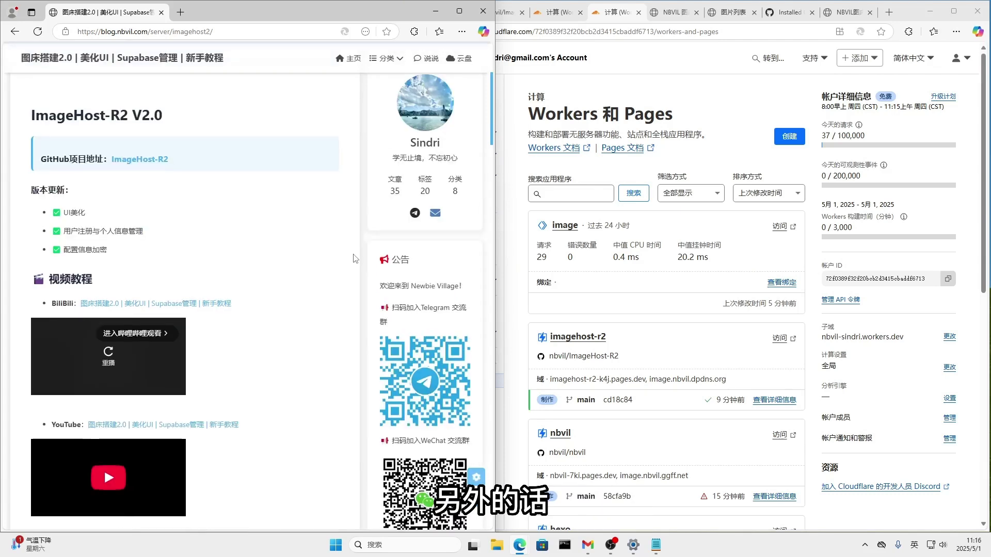
{"action": "scroll", "coordinate": [402, 204], "scroll_direction": "down", "scroll_amount": 2}
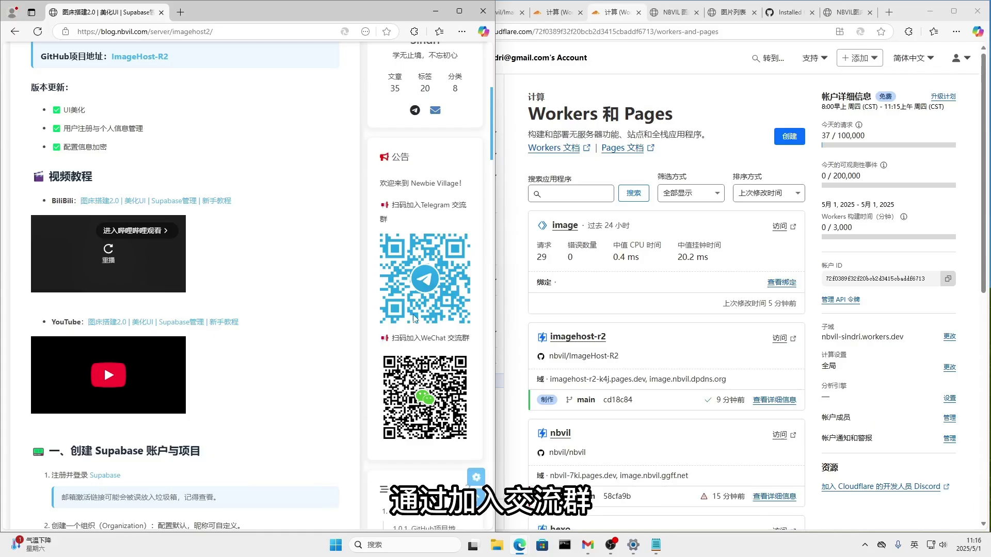
{"action": "scroll", "coordinate": [413, 375], "scroll_direction": "up", "scroll_amount": 5}
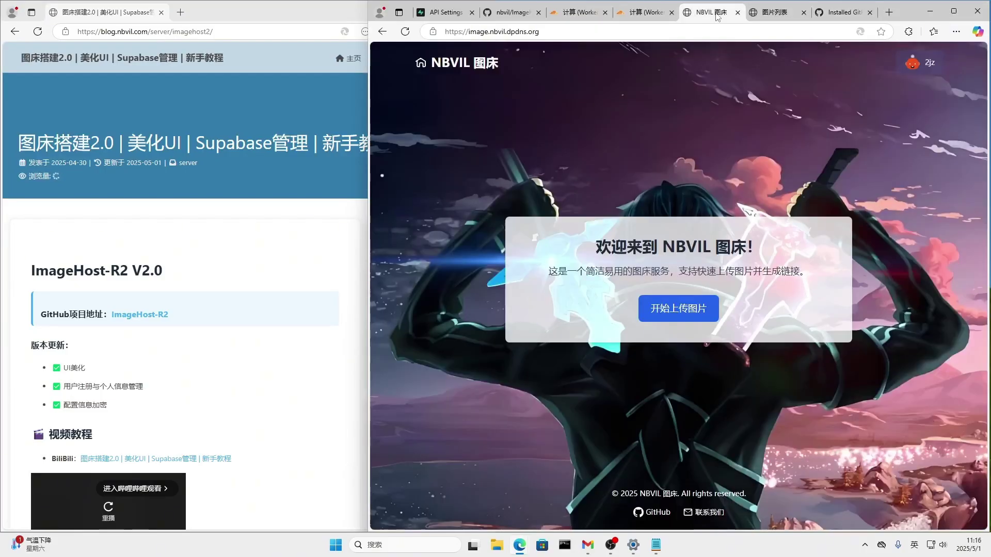
{"action": "left_click", "coordinate": [953, 12]}
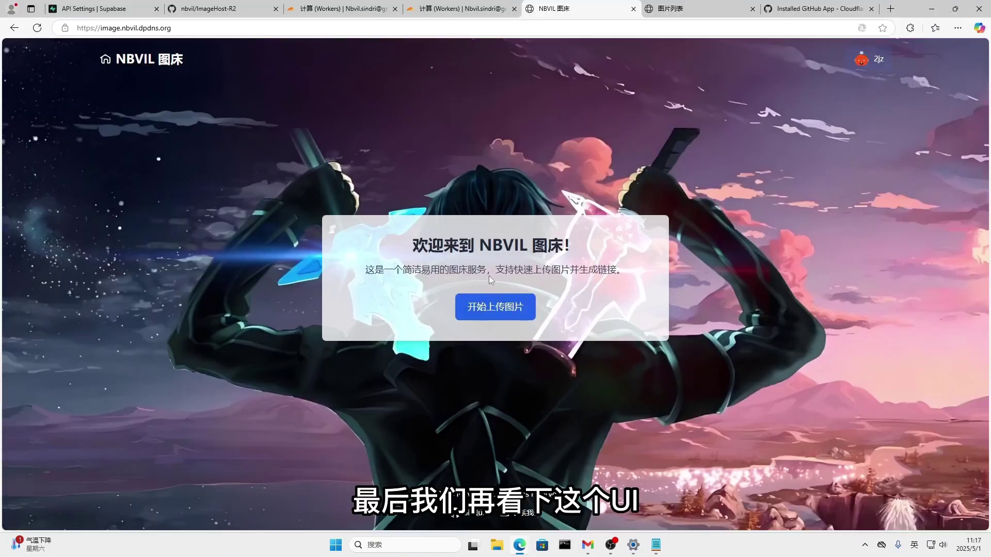